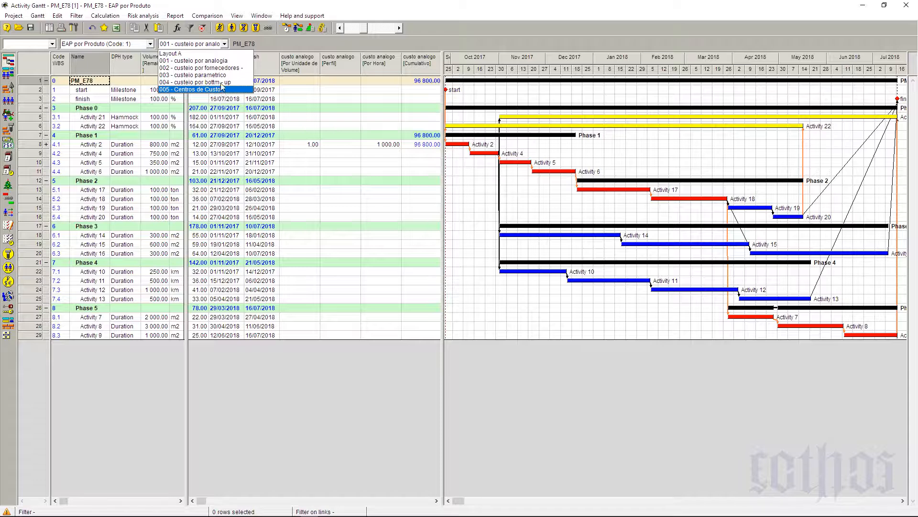
Step: Widen the remaining Duration column and enlarge the table area to include the custo analogo [Restante] column
click(330, 117)
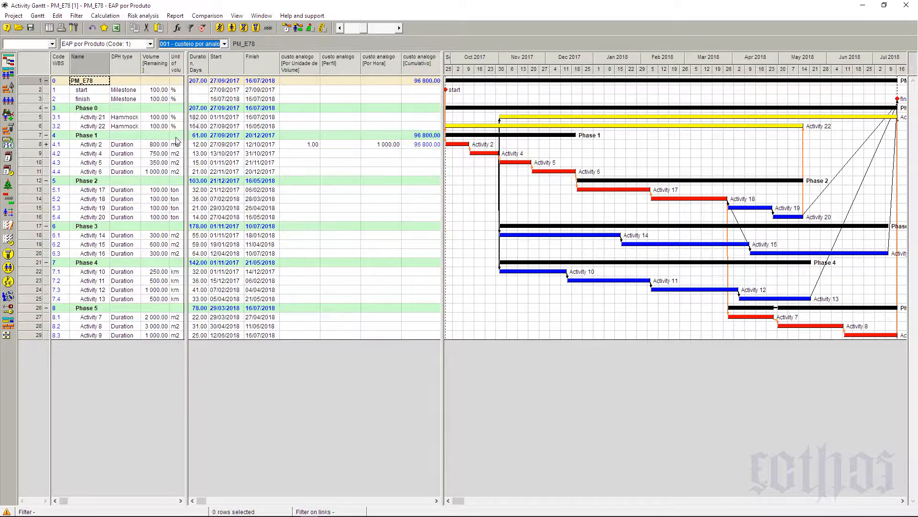
click(33, 112)
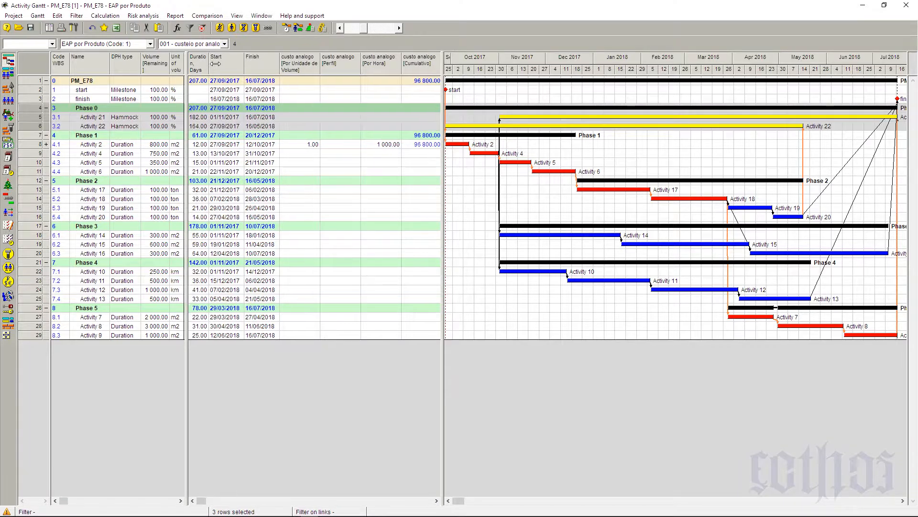
drag(215, 64, 222, 64)
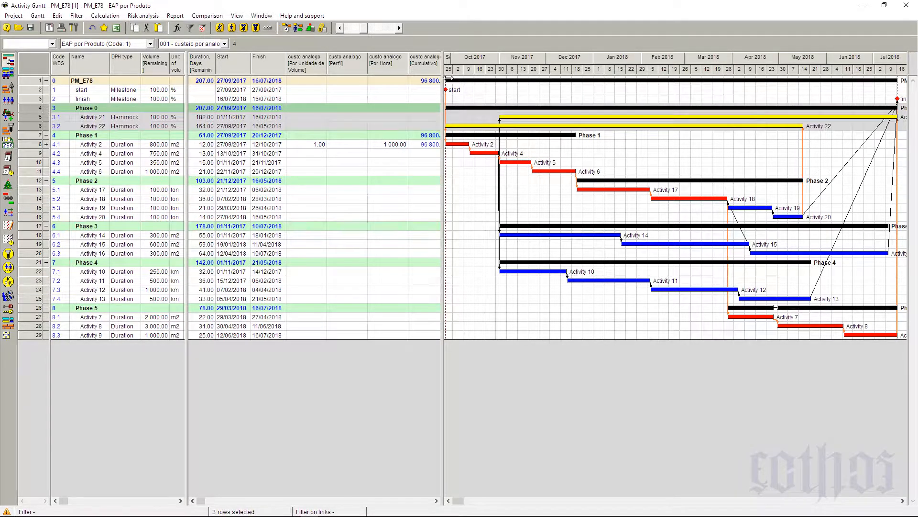
drag(445, 79, 498, 133)
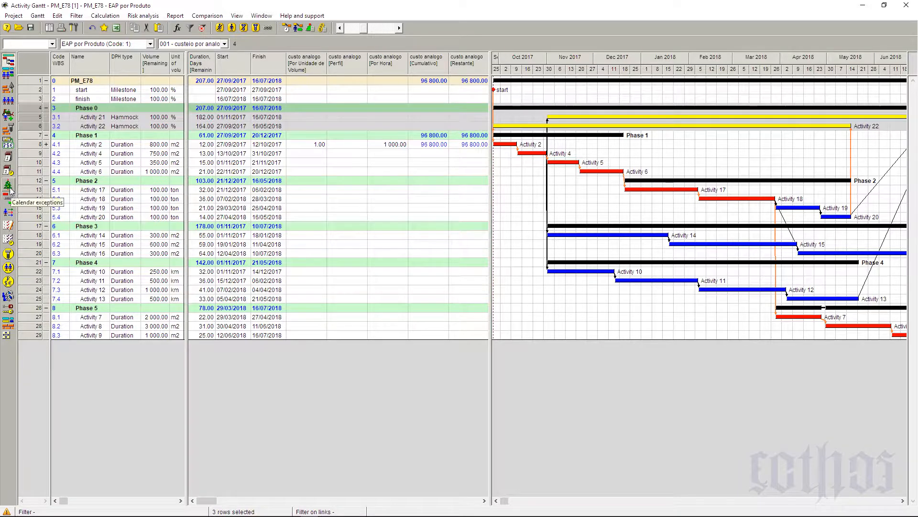
Step: Open the cost components list and review the entries from custo analogo through custo reserva
click(10, 145)
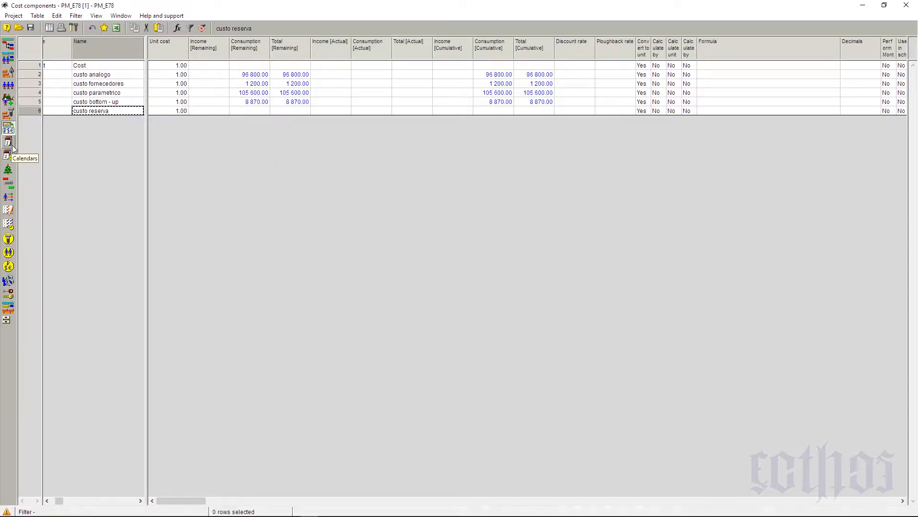
click(109, 67)
click(114, 77)
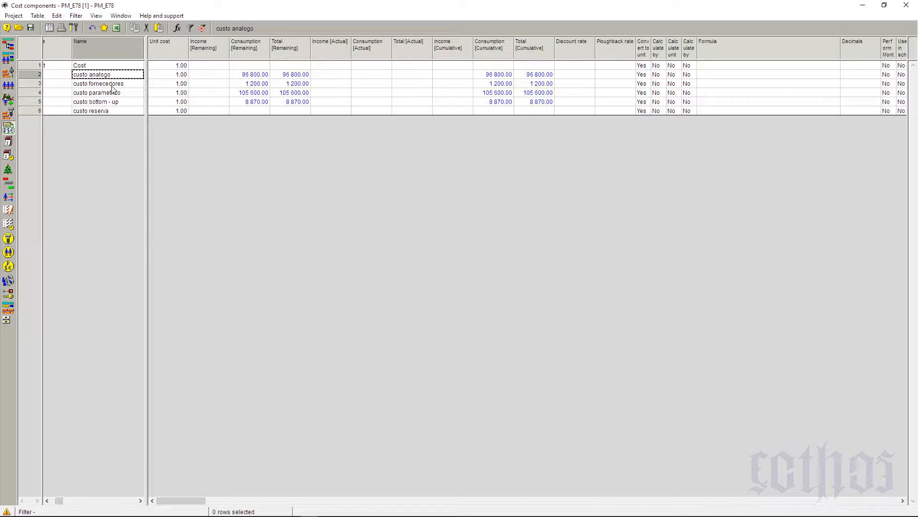
click(112, 86)
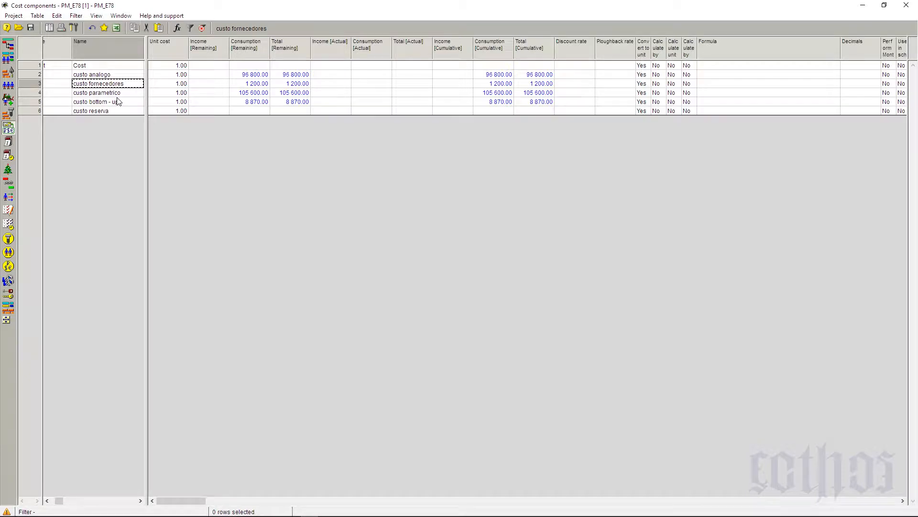
click(118, 94)
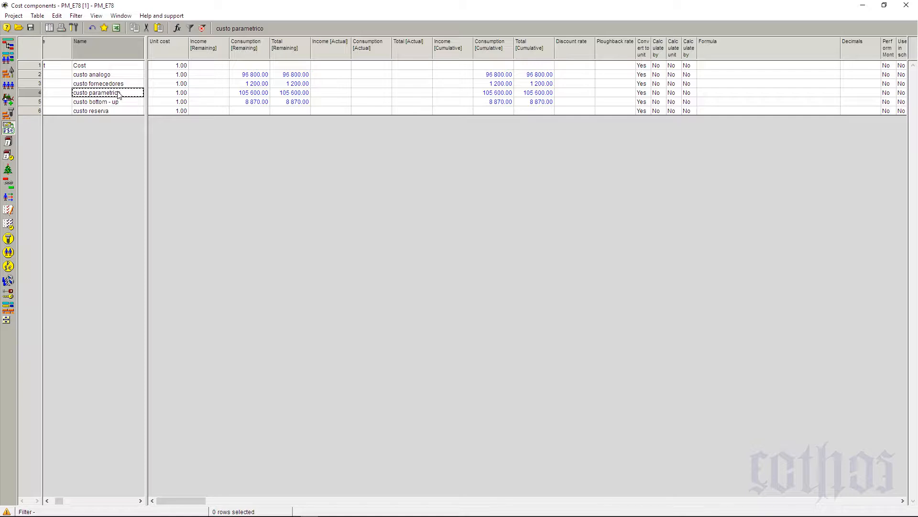
click(119, 103)
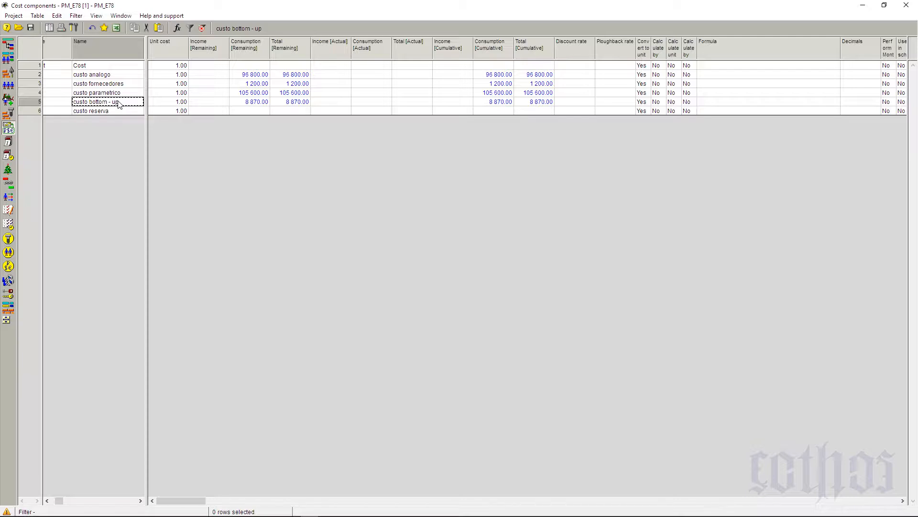
click(127, 110)
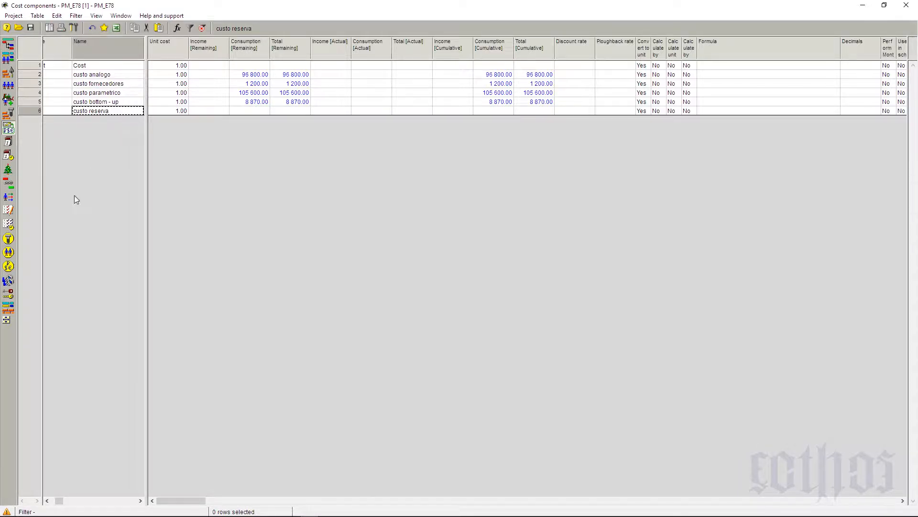
Step: Open the cost centers list and examine the centers for custo analogo and custo fornecedores
click(10, 267)
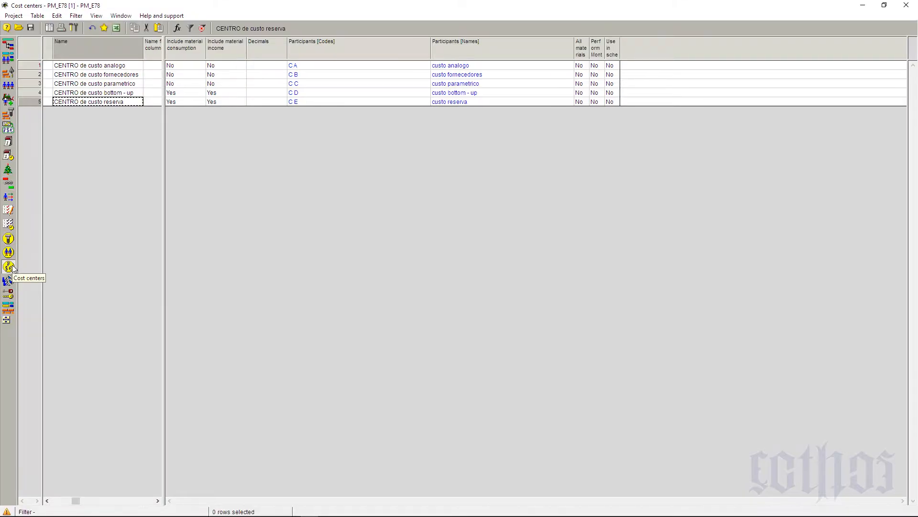
click(110, 69)
click(110, 78)
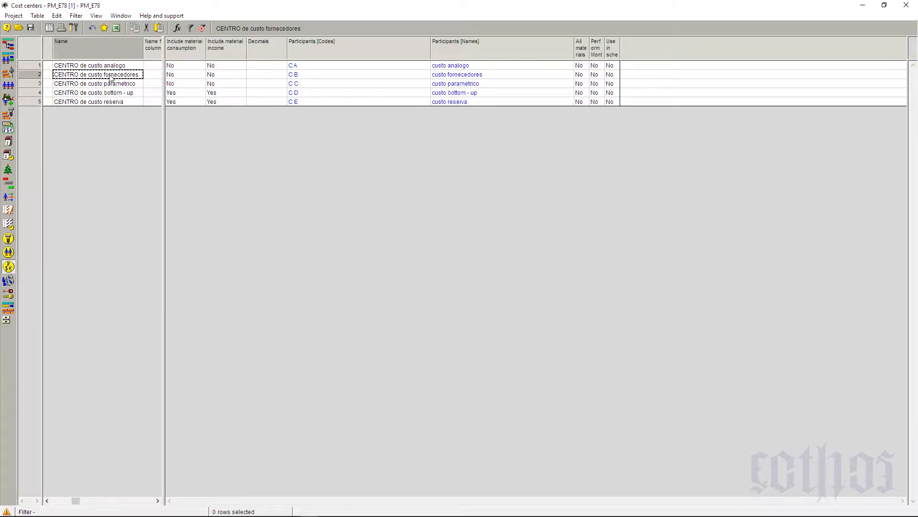
click(109, 69)
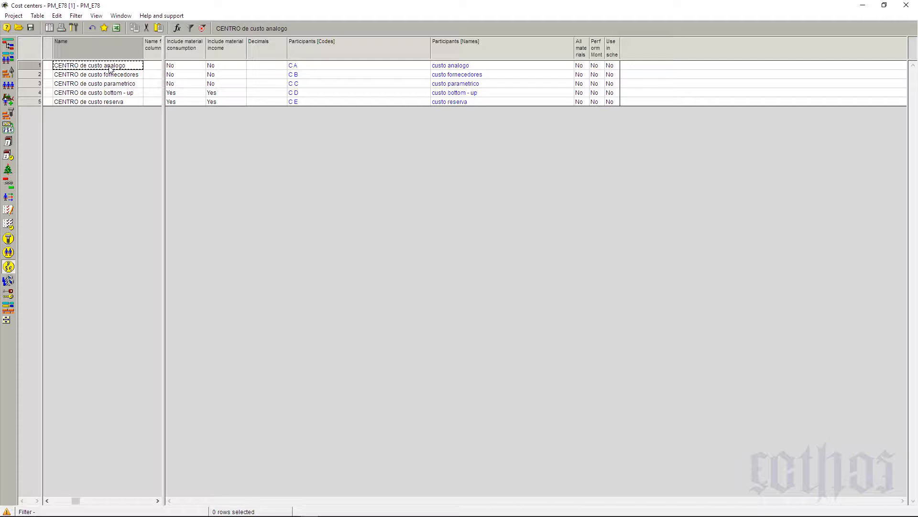
Step: Return to the activity Gantt and examine the fields and expenditure types available for cost components
click(13, 48)
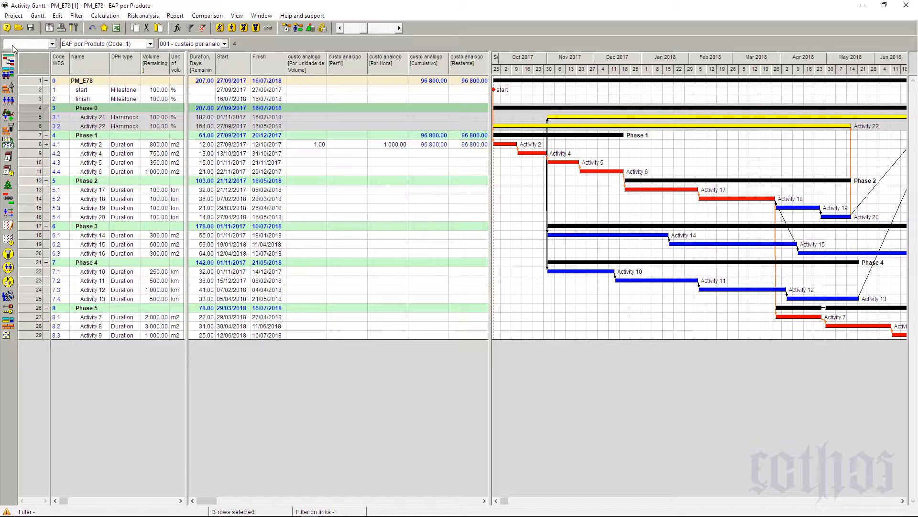
right_click(320, 72)
click(321, 72)
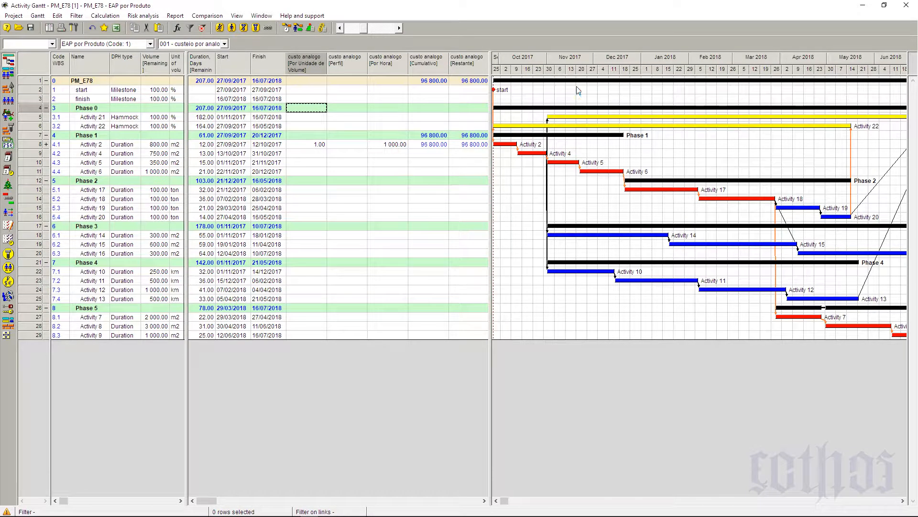
drag(19, 116, 843, 117)
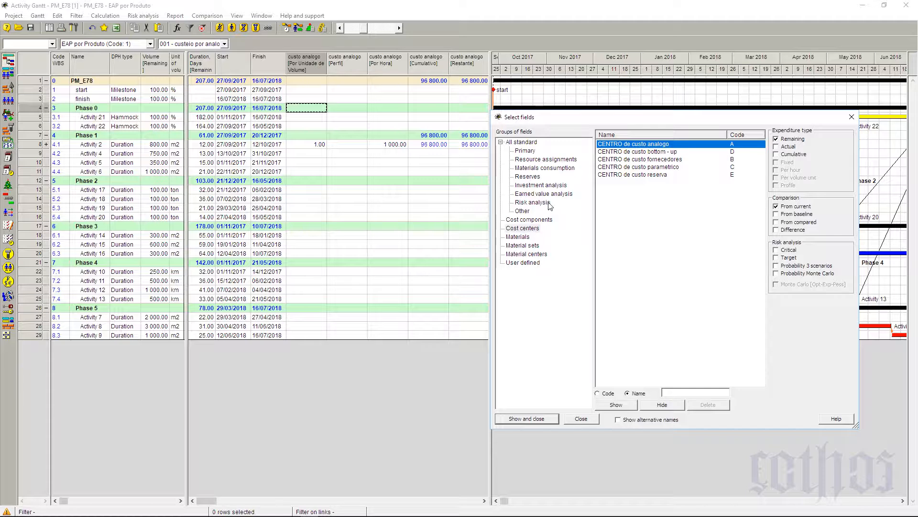
click(525, 229)
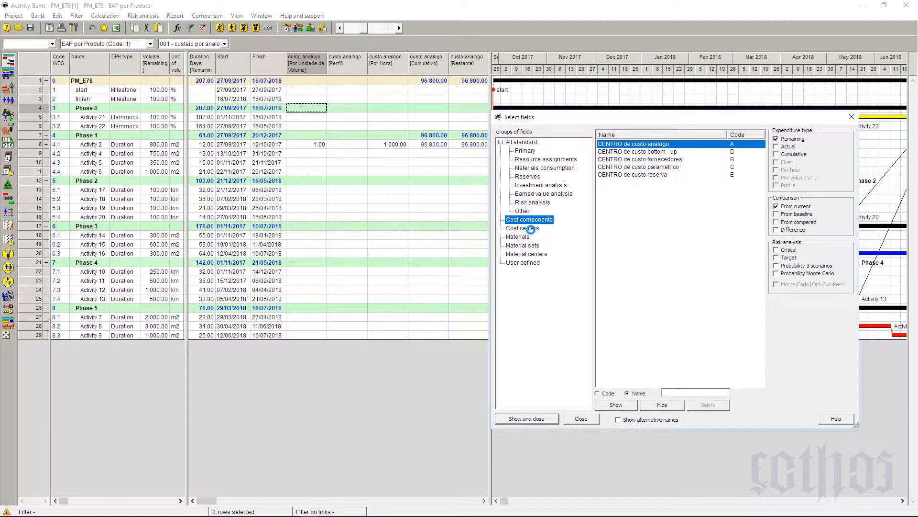
click(527, 219)
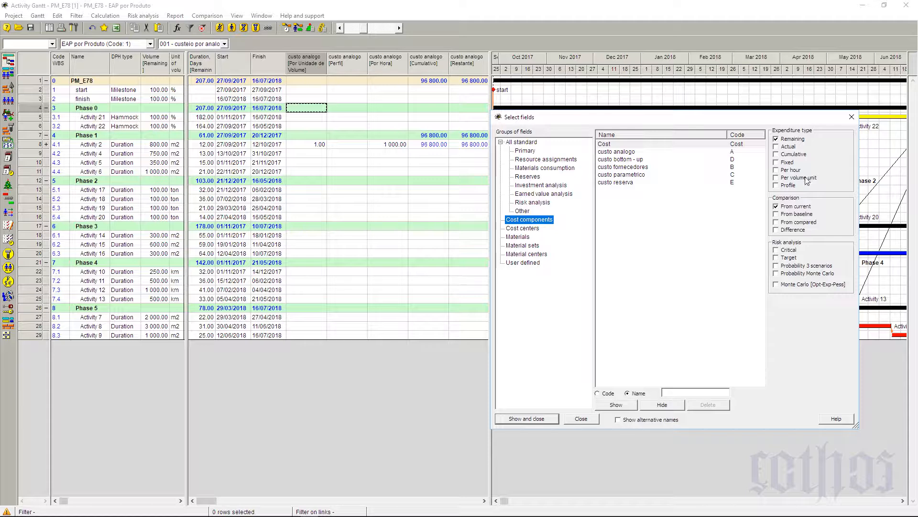
click(851, 117)
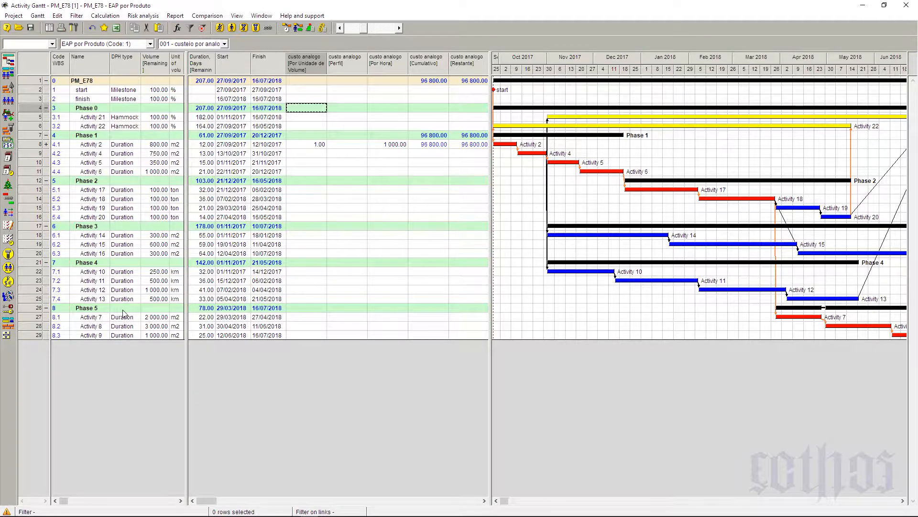
Step: Examine the custo analogo per-volume-unit column and Activity 2's duration and hourly cost
click(306, 66)
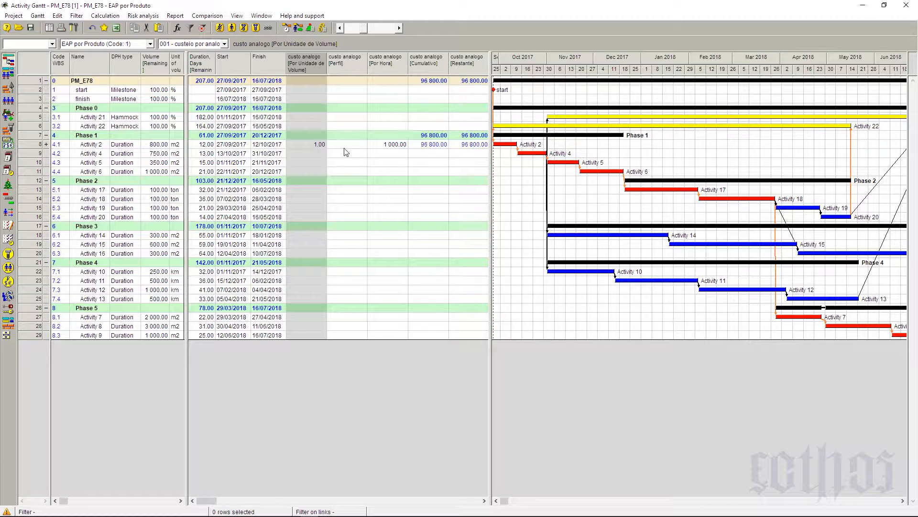
click(203, 147)
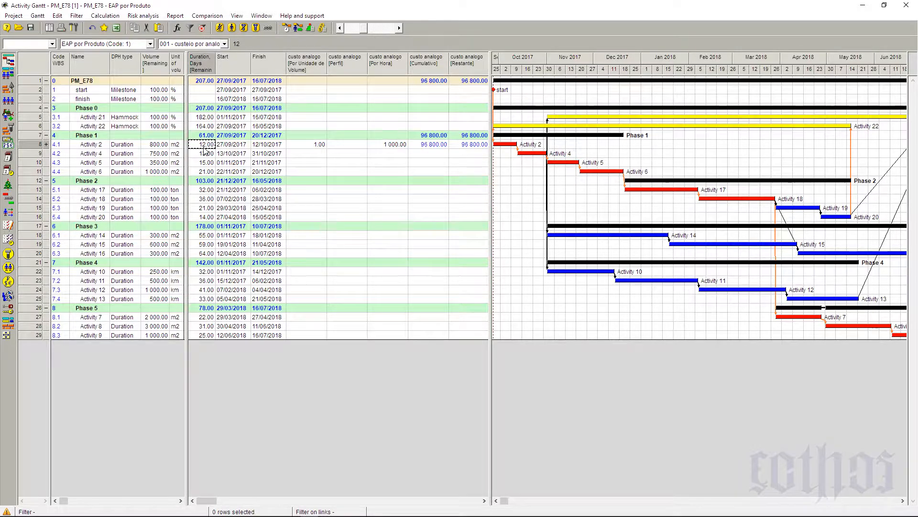
click(399, 144)
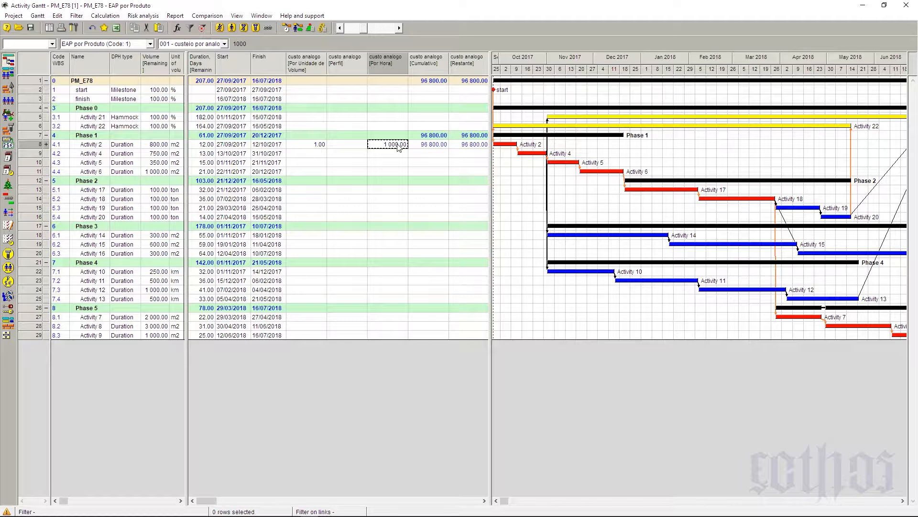
Step: Insert a Fixed expenditure column for the custo analogo cost component before its [Cumulativo] column
right_click(430, 59)
click(445, 69)
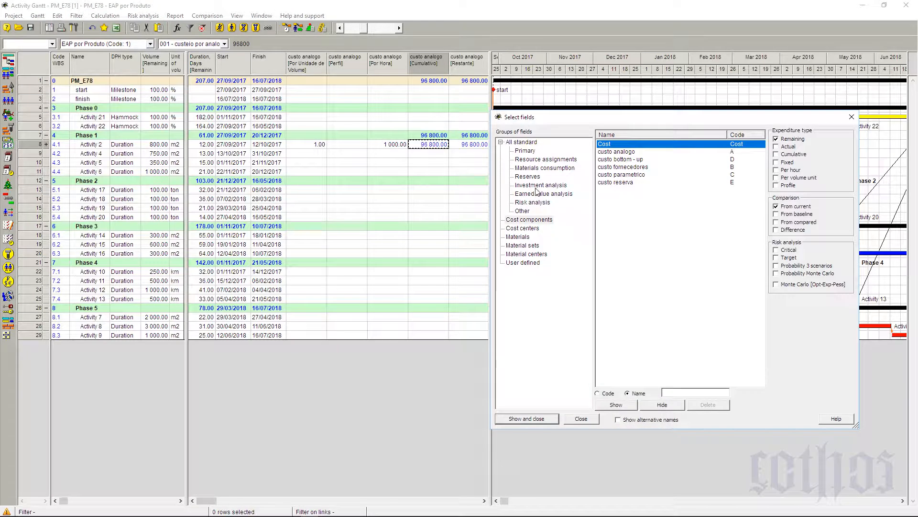
click(528, 220)
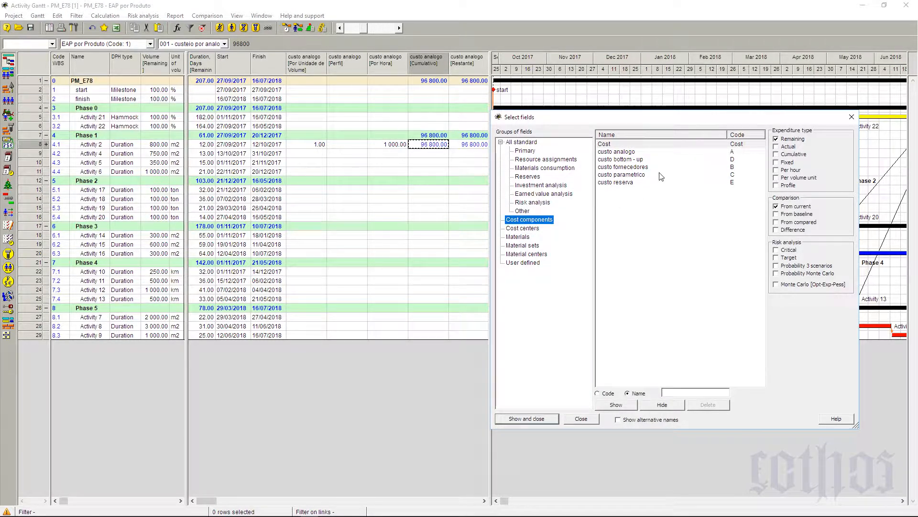
click(634, 151)
click(788, 162)
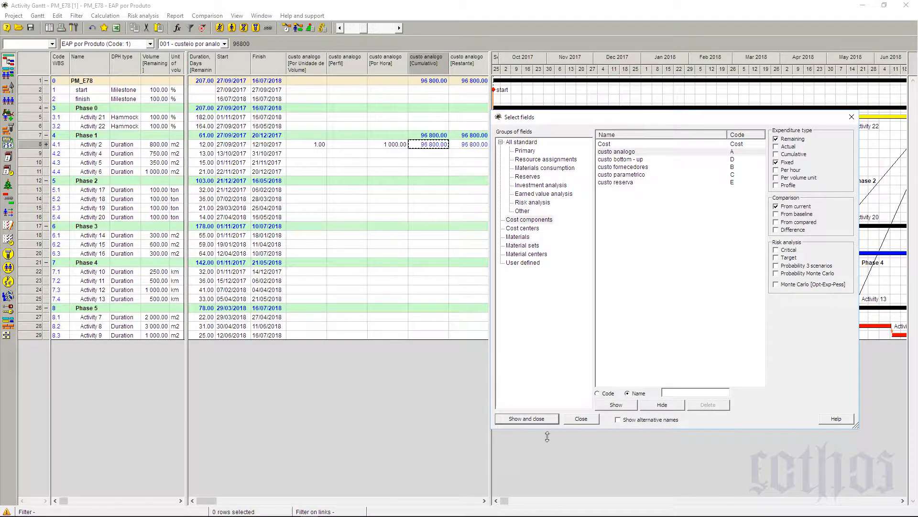
click(538, 419)
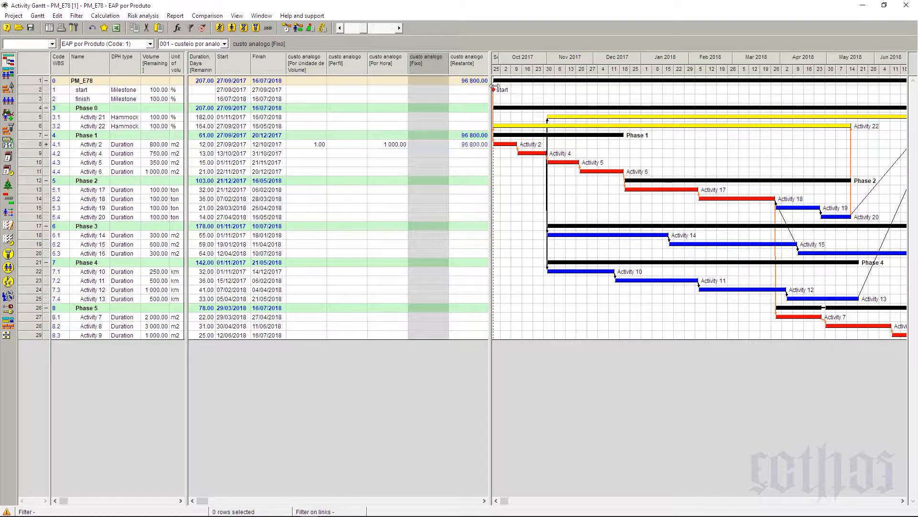
Step: Remove the custo analogo [Cumulativo] column from the table and fit the table area to the remaining columns
drag(496, 86, 532, 117)
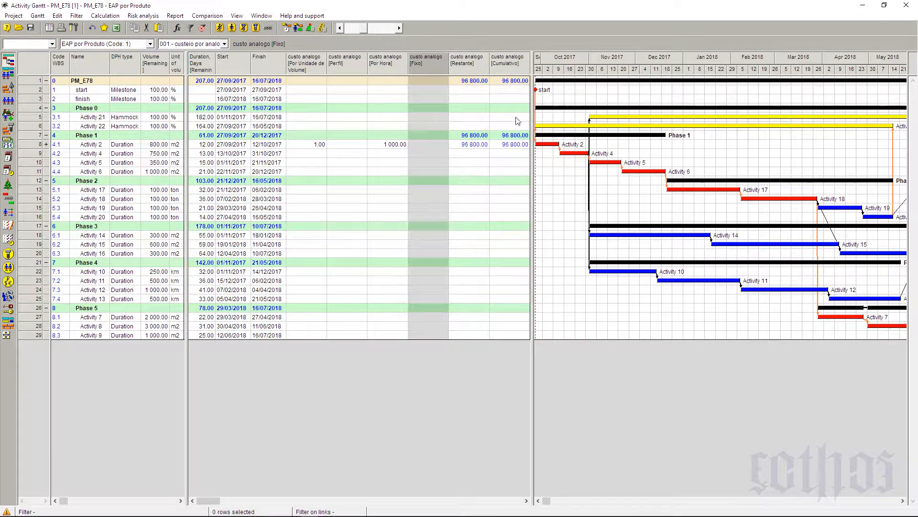
click(503, 72)
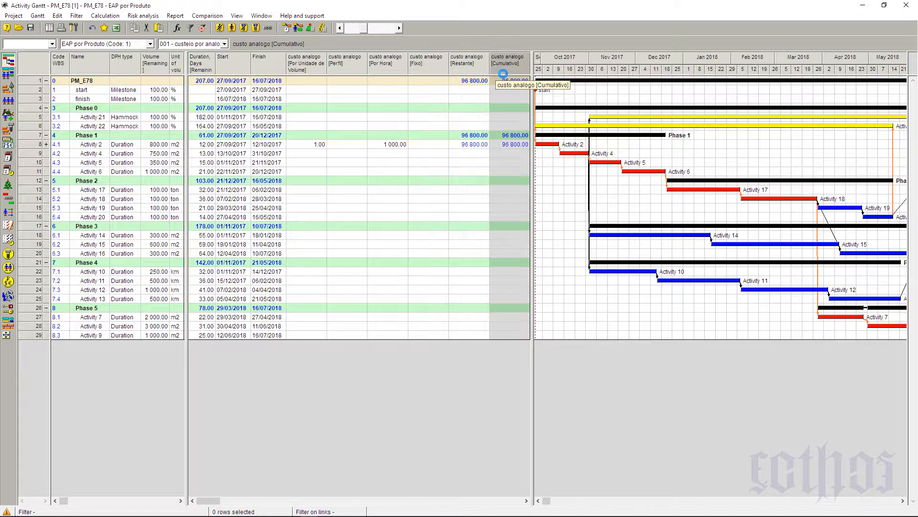
key(Delete)
drag(532, 79, 490, 94)
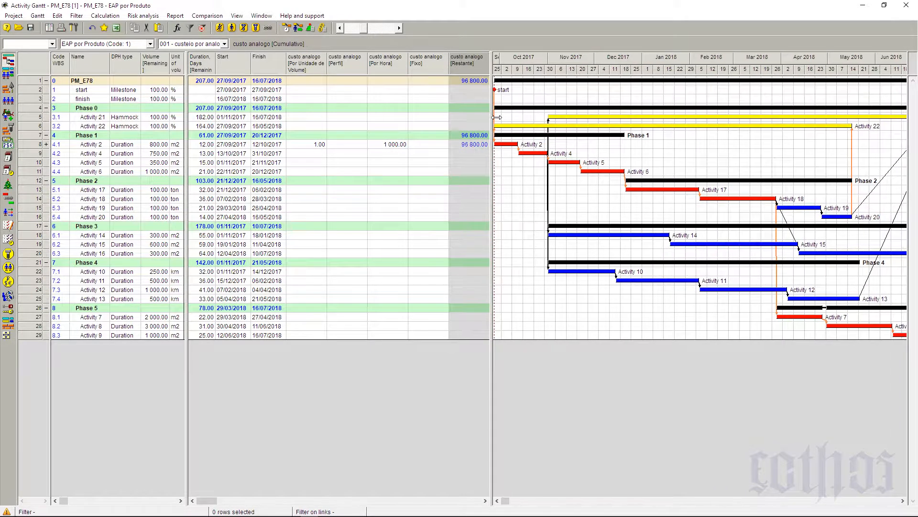
Step: Save the modified column arrangement in the project as the current layout
click(40, 16)
mouse_move(48, 48)
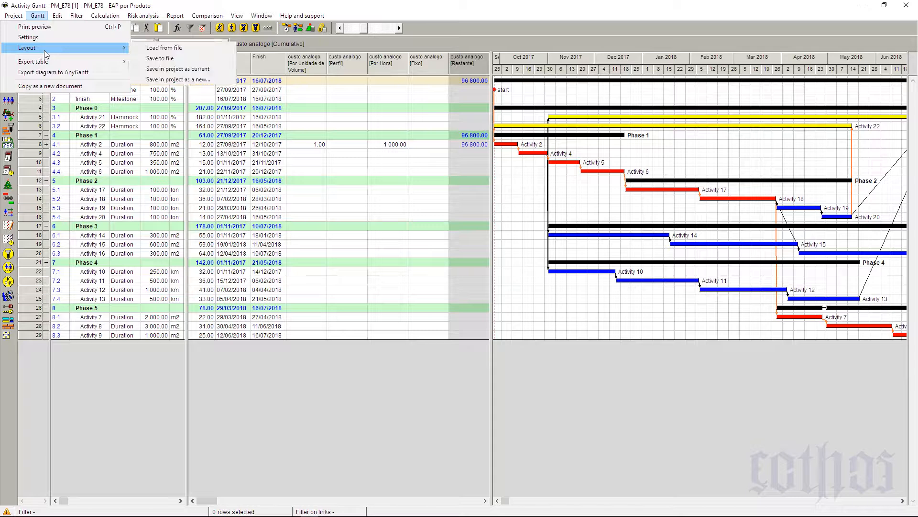
click(204, 69)
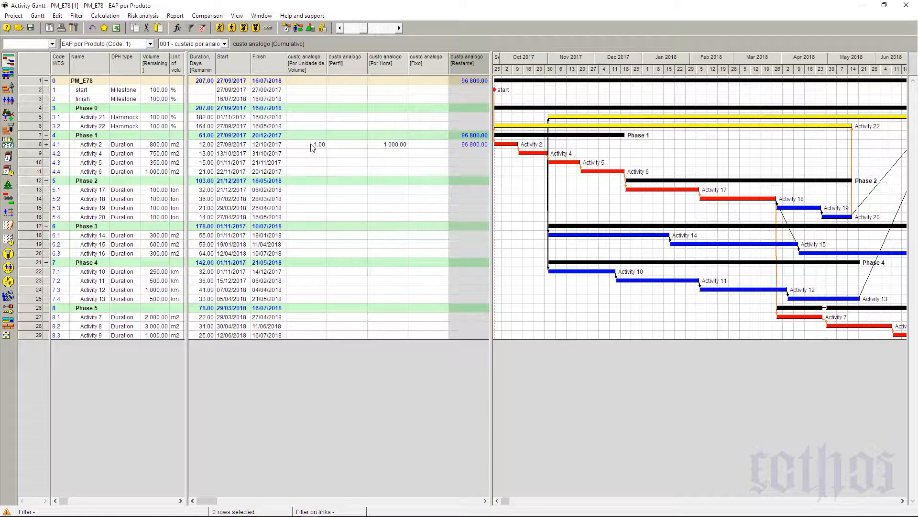
Step: Clear Activity 2's custo analogo per volume unit and fill that column with 1500 for Activities 17 to 20 in Phase 2
click(311, 146)
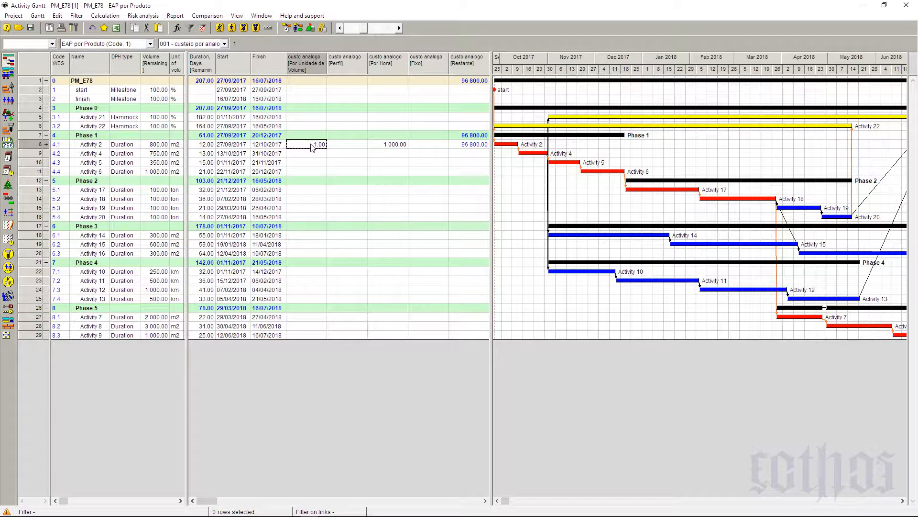
click(312, 145)
drag(306, 189, 307, 219)
right_click(308, 222)
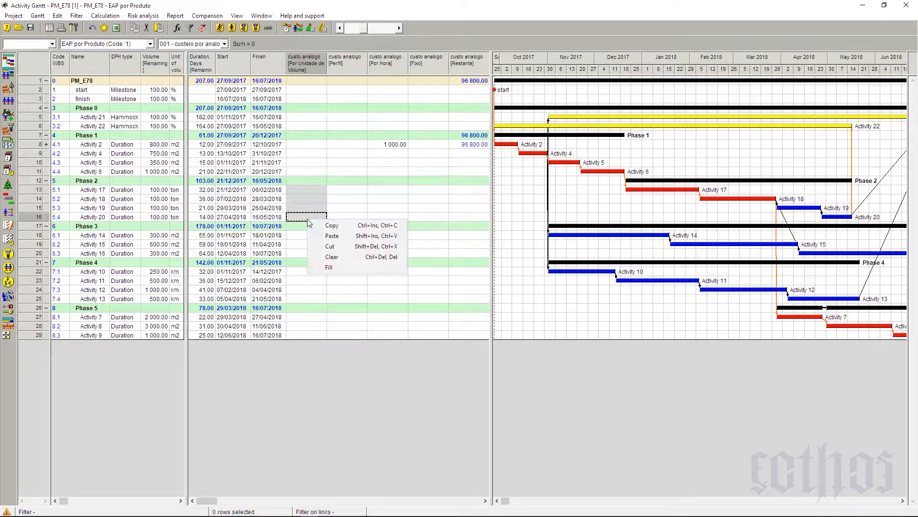
click(348, 275)
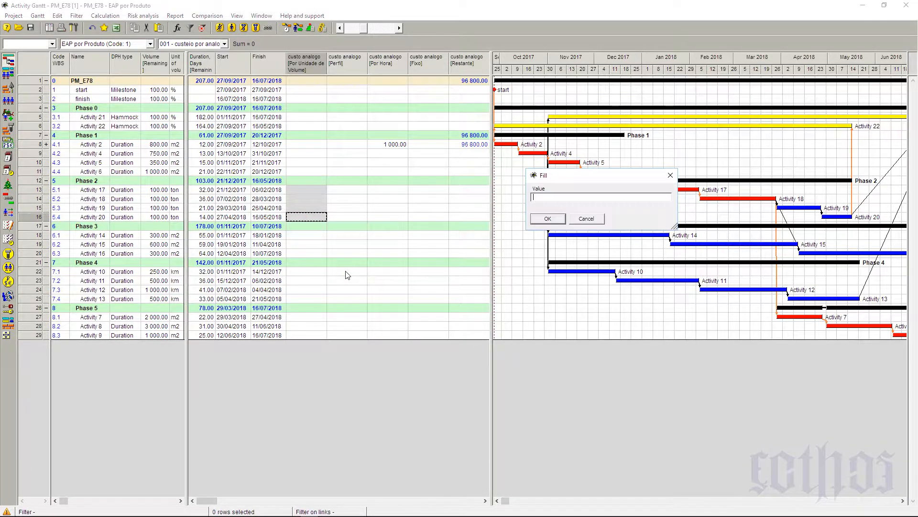
text(1500)
key(Return)
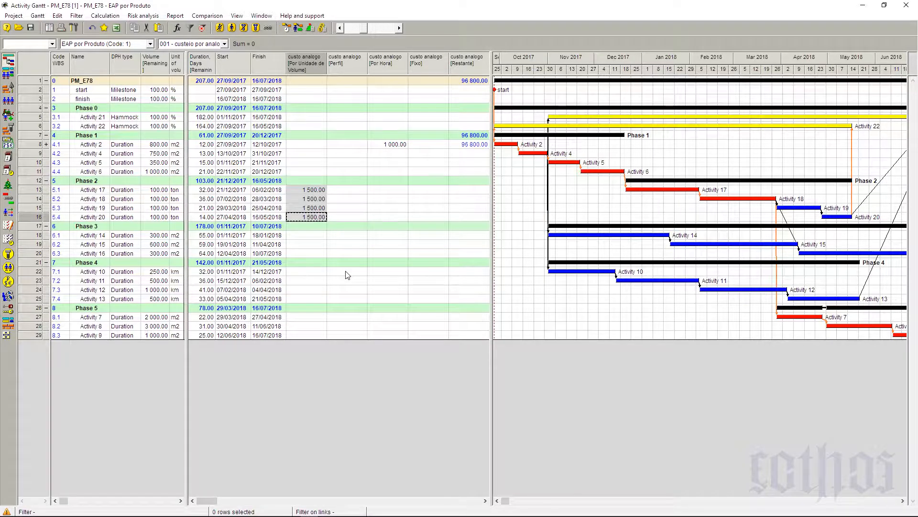
Step: Fill the custo analogo per volume unit with 1000 for Activities 7, 8 and 9 in Phase 5
click(315, 236)
click(313, 254)
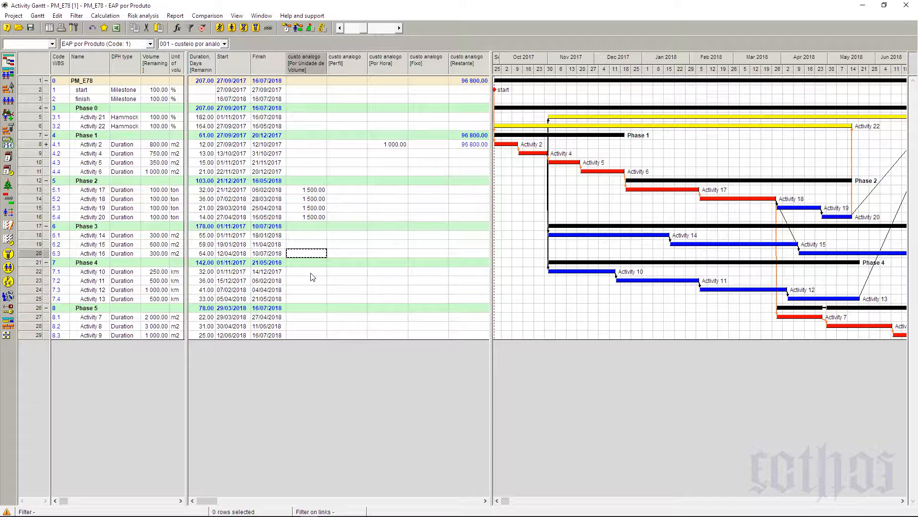
drag(313, 317, 311, 336)
right_click(311, 335)
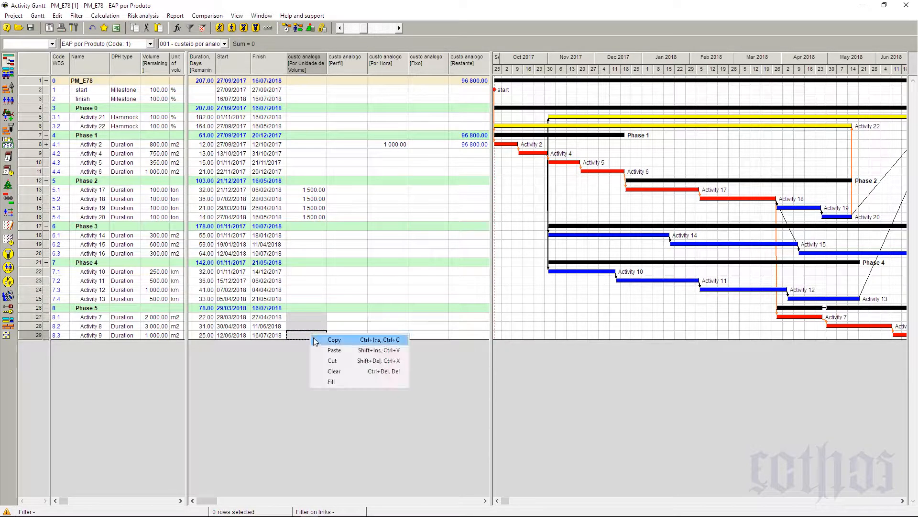
click(343, 380)
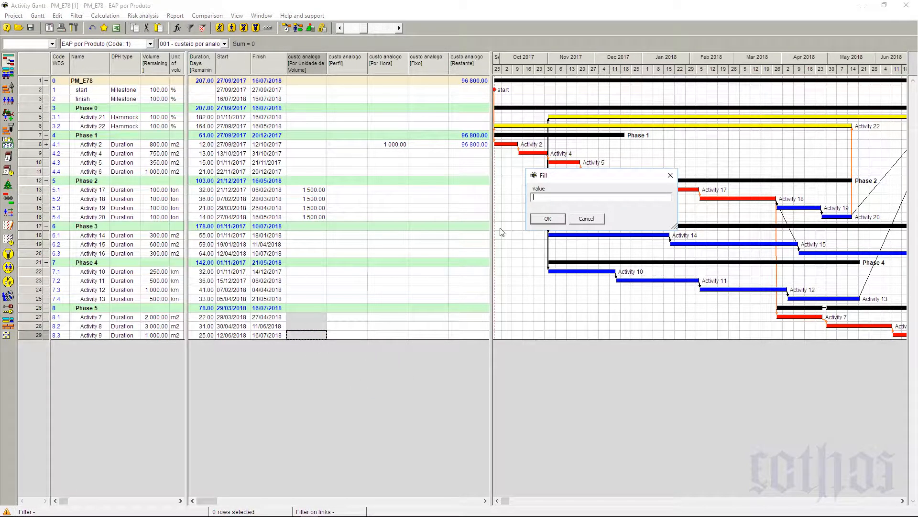
text(1000)
key(Return)
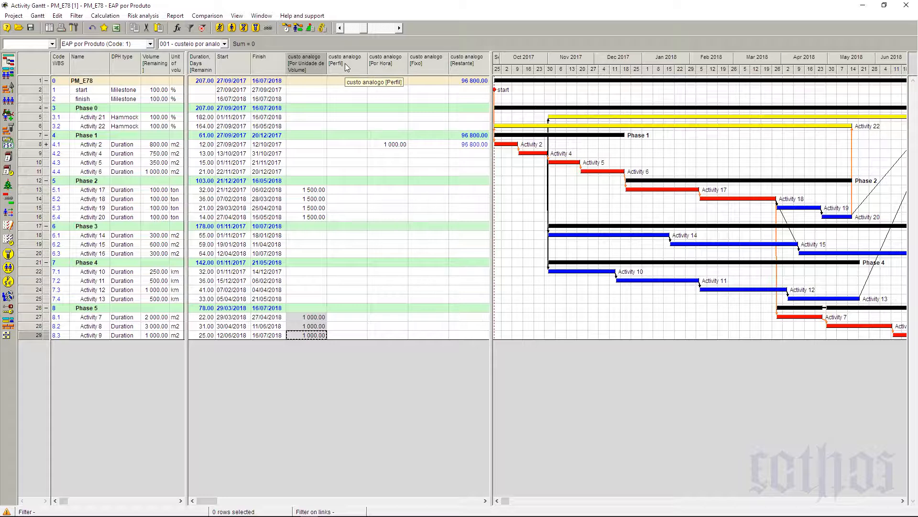
Step: Clear Activity 2's custo analogo per hour
click(401, 148)
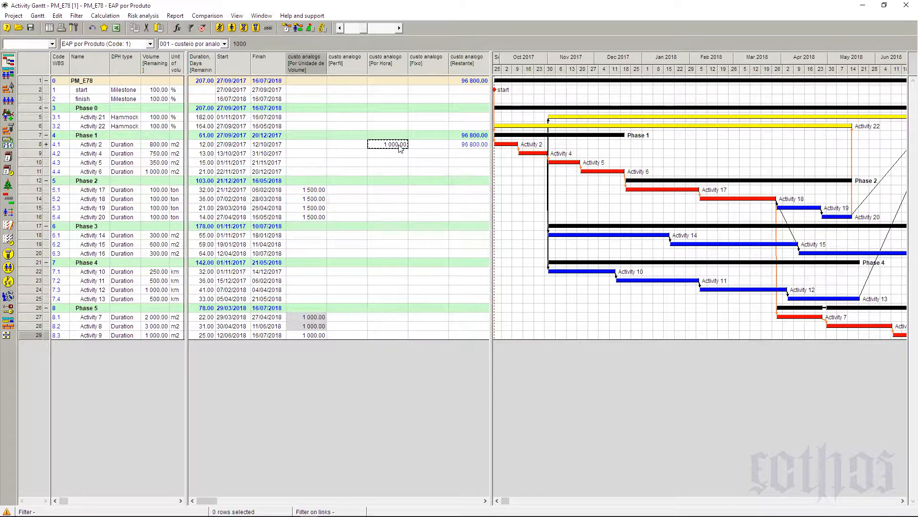
click(401, 148)
key(Delete)
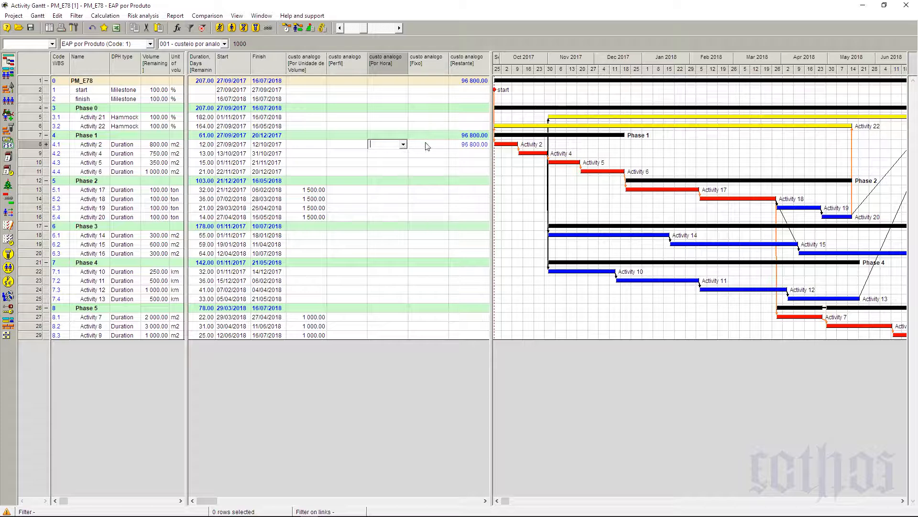
Step: Enter fixed custo analogo values for Phases 1 to 5, with 80000, 100000, 300000 and 500000 for Phase 1's Activities 2, 4, 5 and 6
click(434, 172)
drag(434, 145, 436, 172)
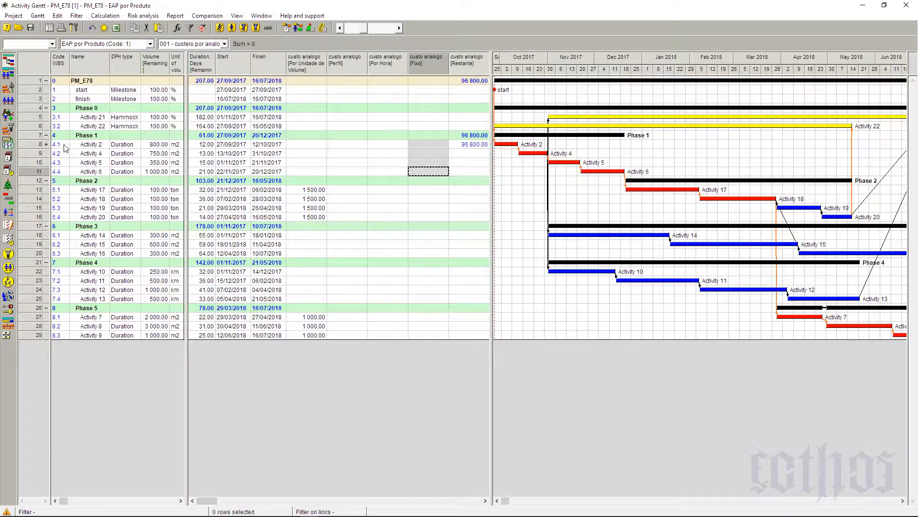
click(89, 145)
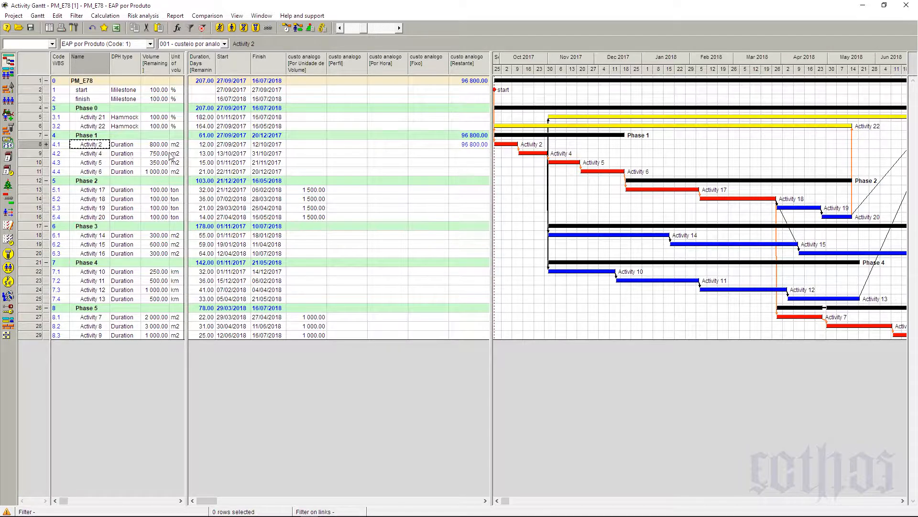
click(153, 146)
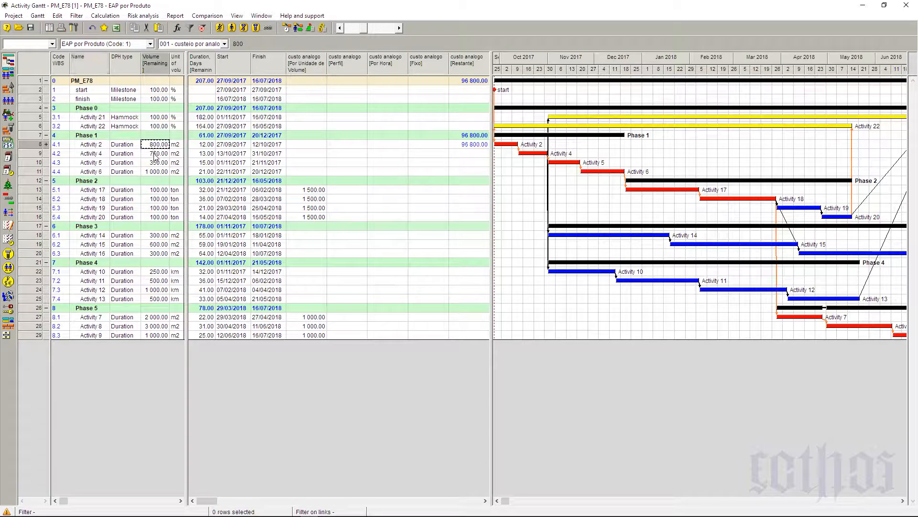
click(153, 155)
click(154, 164)
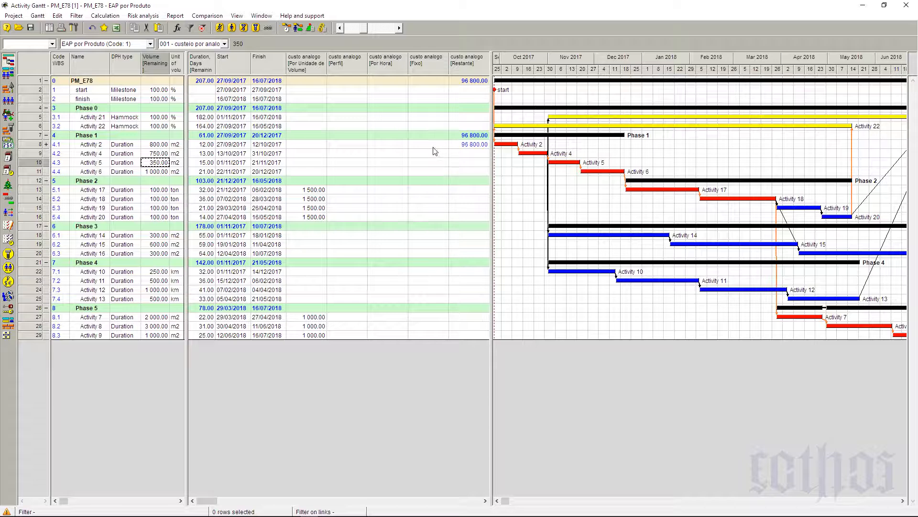
click(158, 147)
click(157, 161)
click(144, 207)
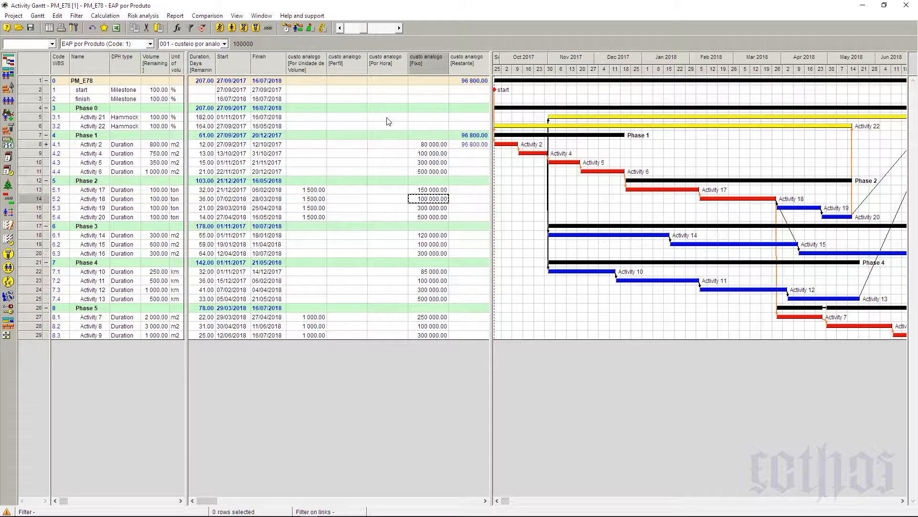
Step: Set the custo analogo per hour to 120 for Activity 21 and 150 for Activity 22 in Phase 0
click(387, 117)
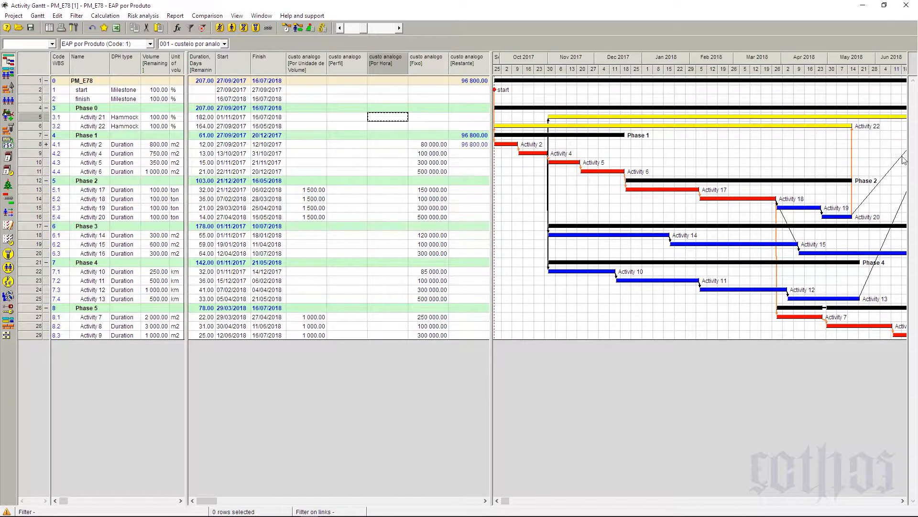
click(387, 118)
text(120)
click(391, 127)
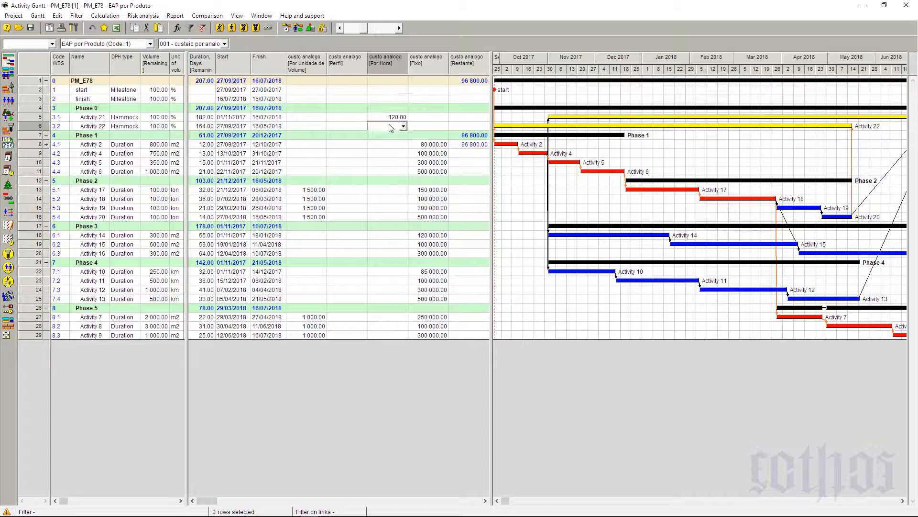
text(150)
click(393, 153)
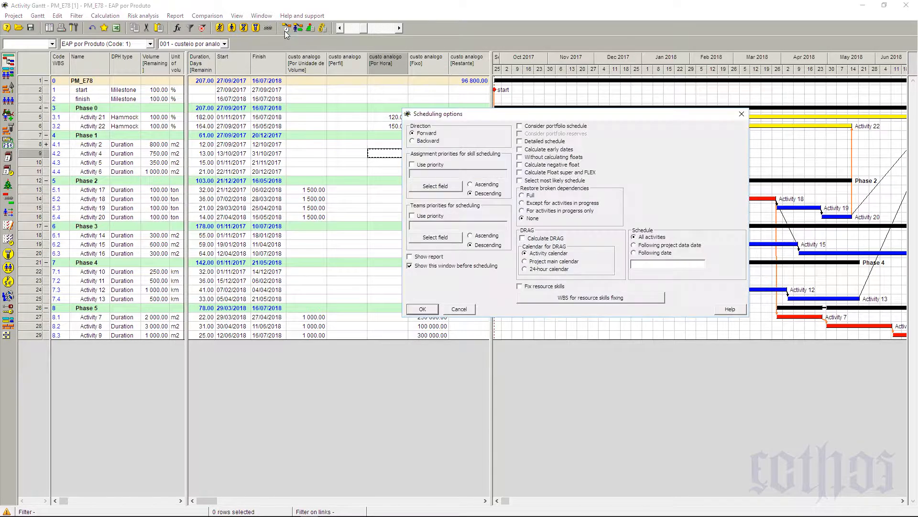
Step: Schedule all activities forward, recalculate cost and materials with the preset options, and review the remaining custo analogo
key(Return)
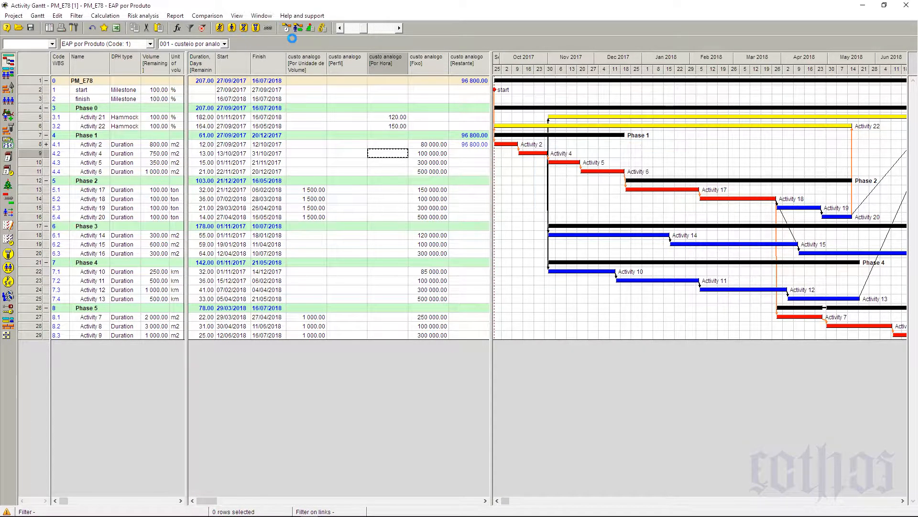
click(324, 29)
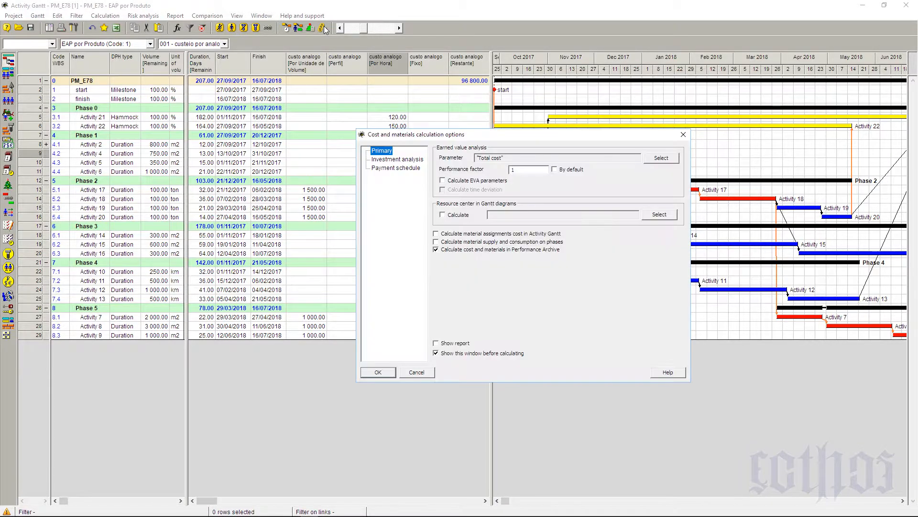
click(378, 372)
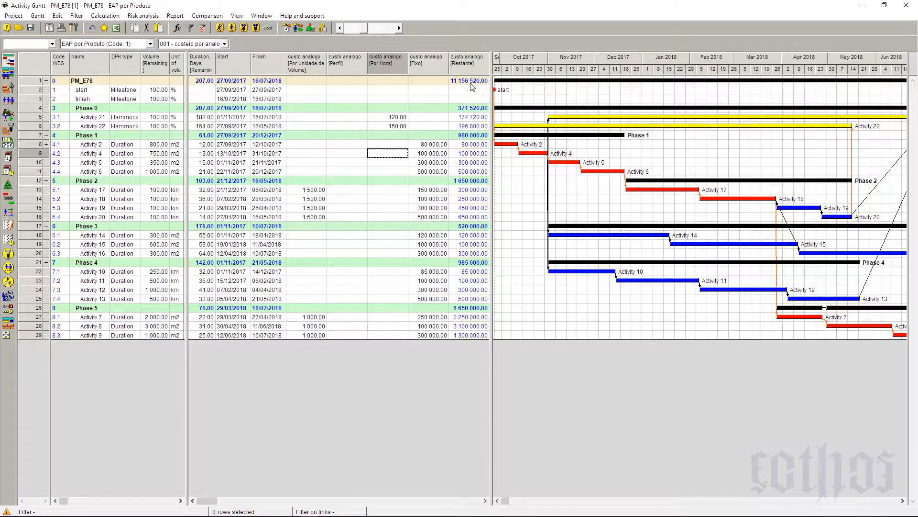
click(470, 111)
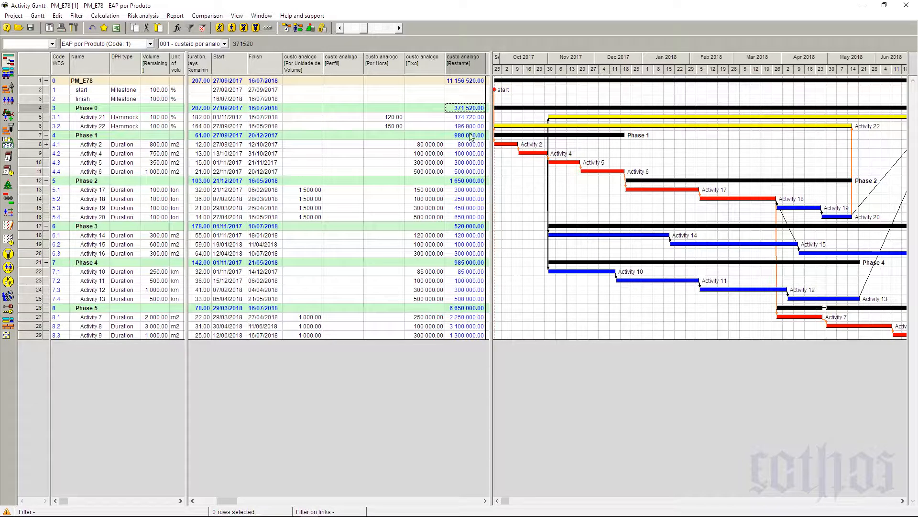
click(198, 503)
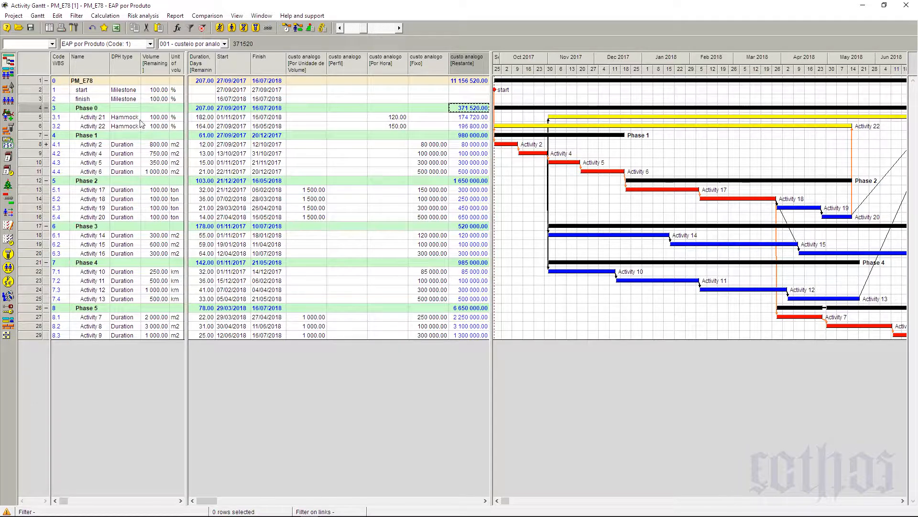
Step: Add two new phases directly under the PM_E78 top-level phase through its properties
click(35, 80)
right_click(35, 81)
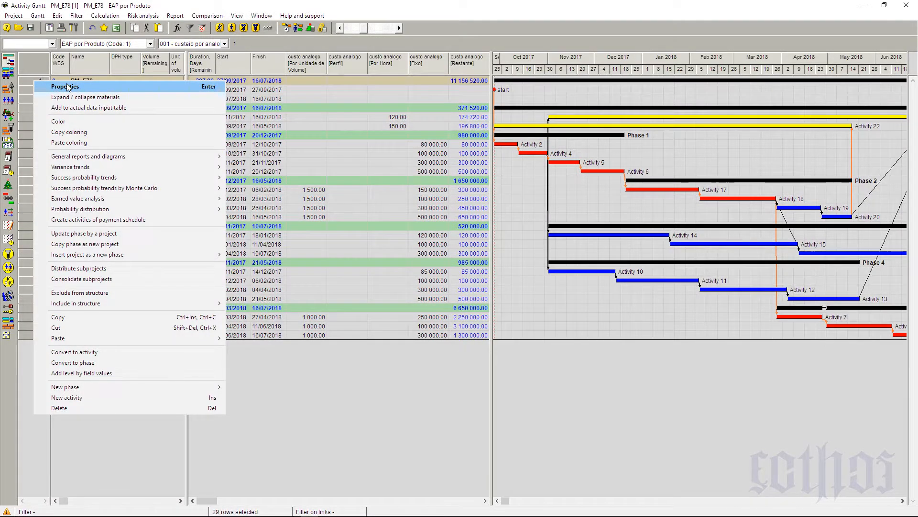
click(216, 87)
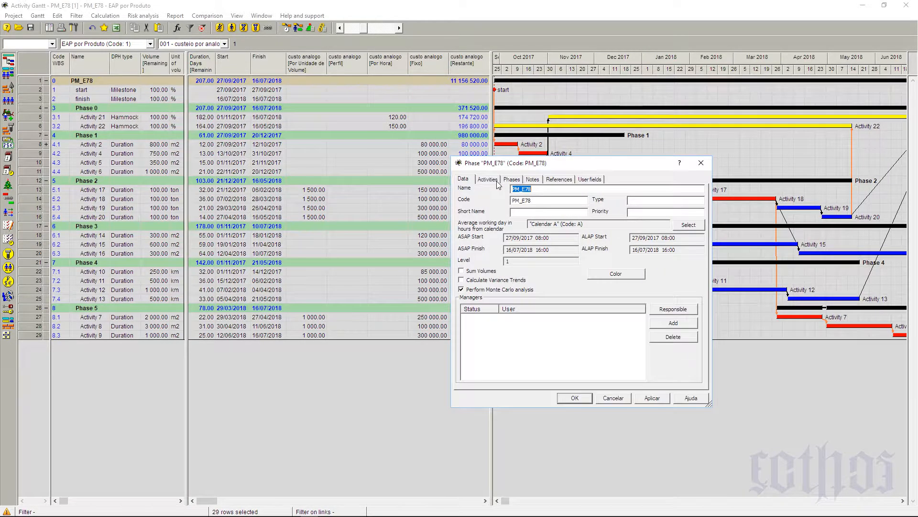
click(513, 181)
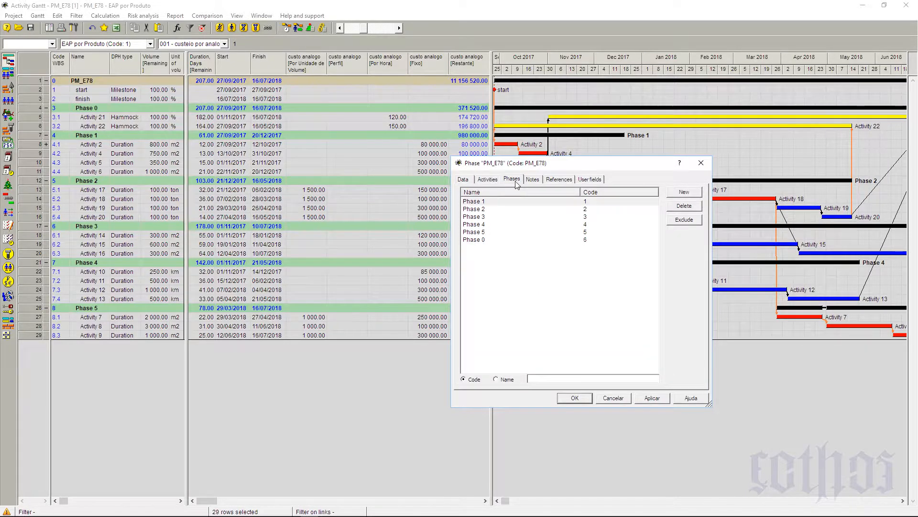
click(679, 194)
click(679, 194)
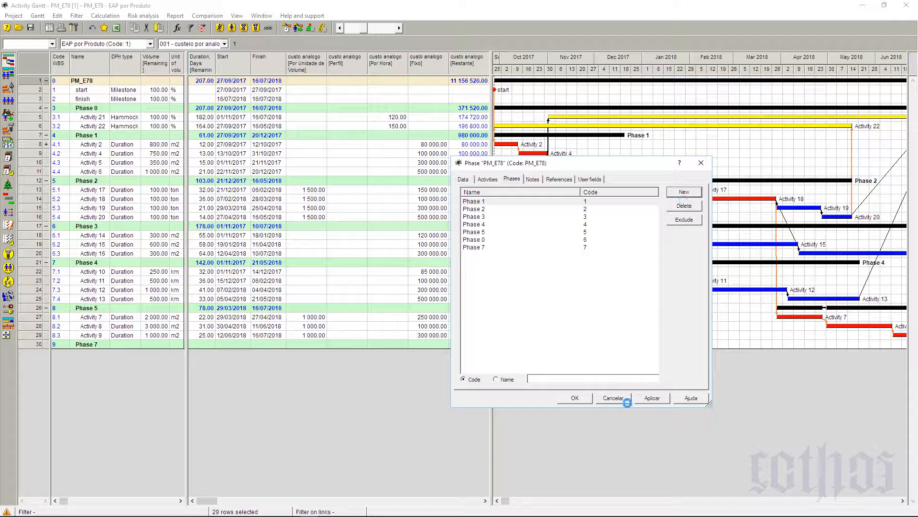
click(574, 398)
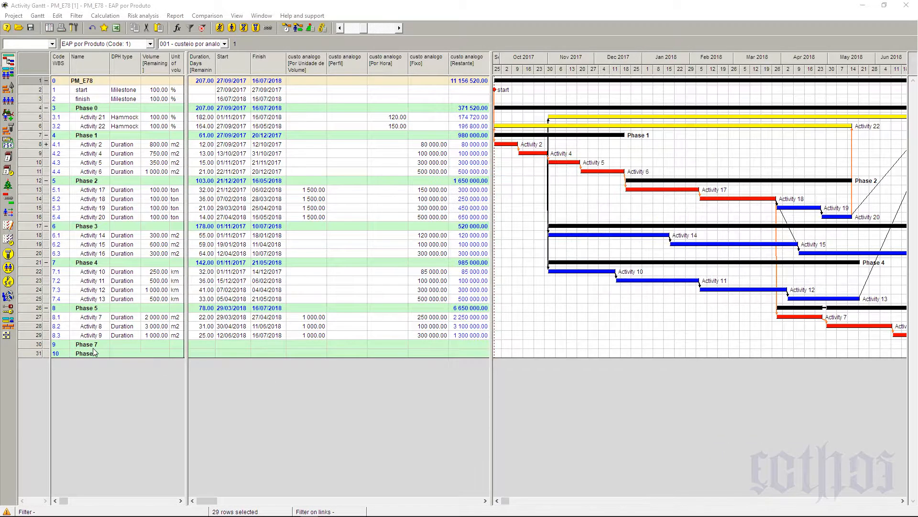
Step: Rename the two new phases ADM and Produção
click(92, 346)
text(ADM)
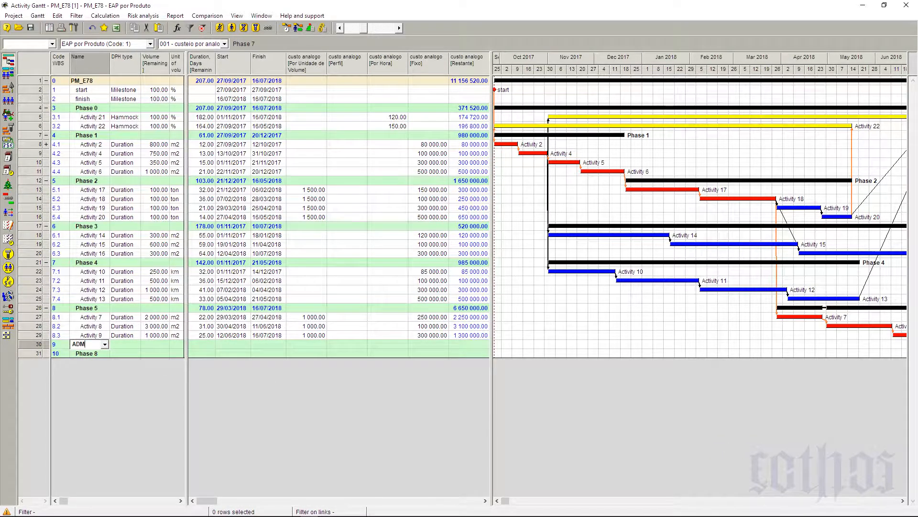
click(85, 354)
text(Prod)
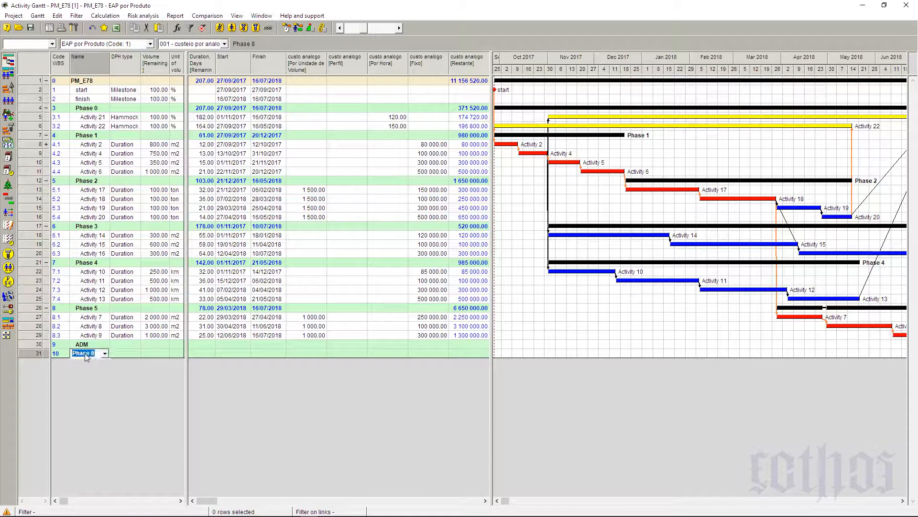
text(ução)
Step: Move Phases 1 to 5 with all their activities into the Produção phase
click(35, 135)
shift+click(31, 314)
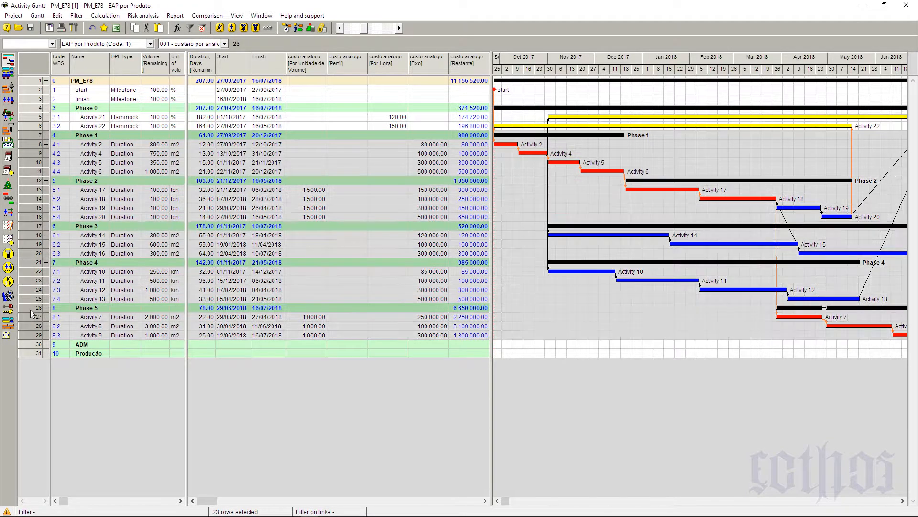
click(35, 354)
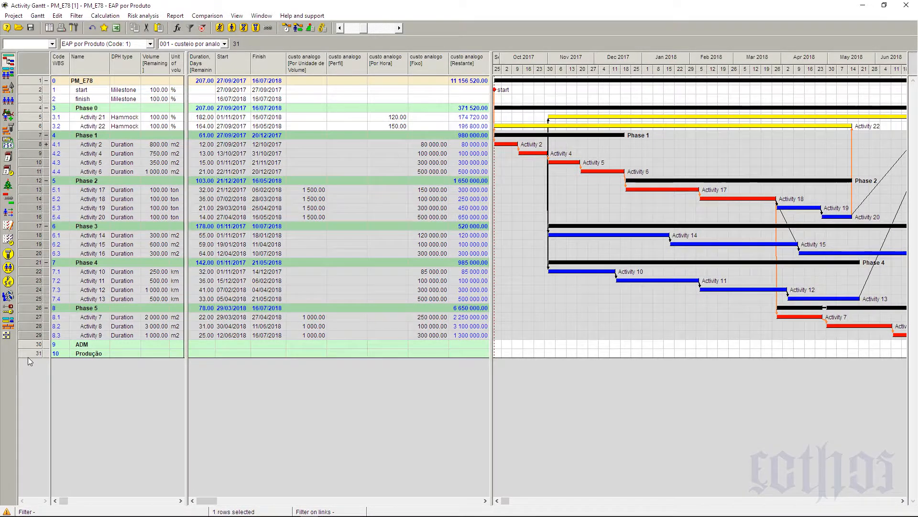
key(ctrl+v)
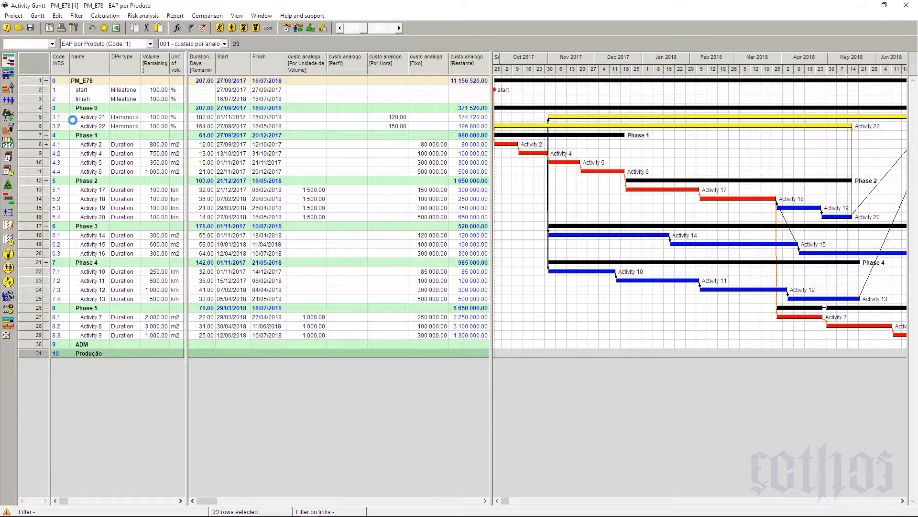
Step: Move Phase 0 with its two hammock activities into the ADM phase
click(34, 110)
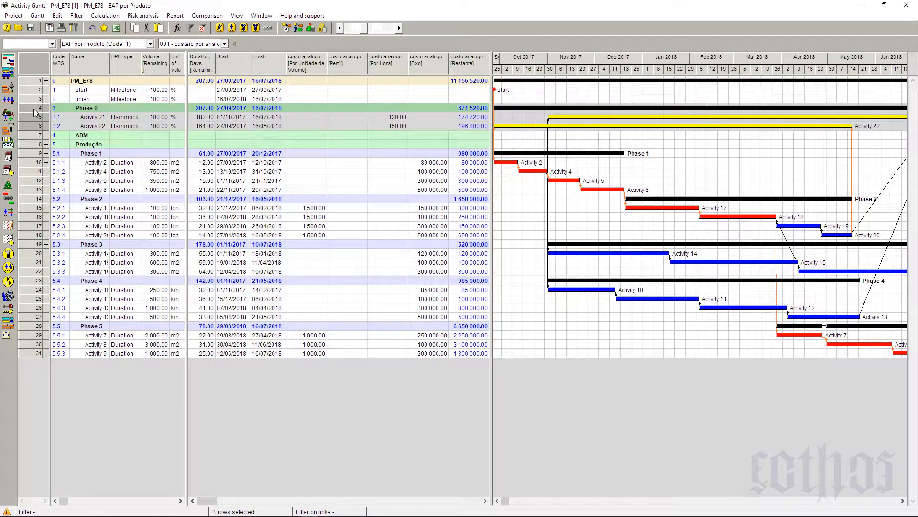
click(37, 136)
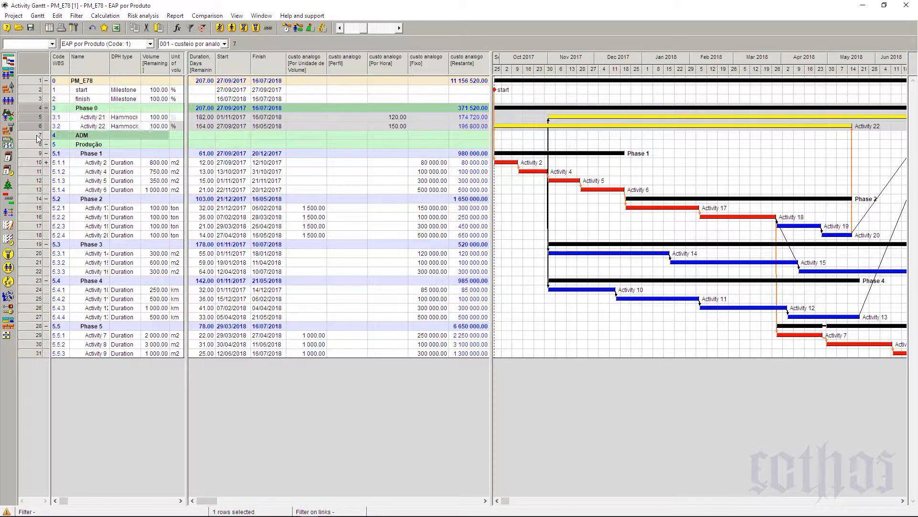
key(ctrl+v)
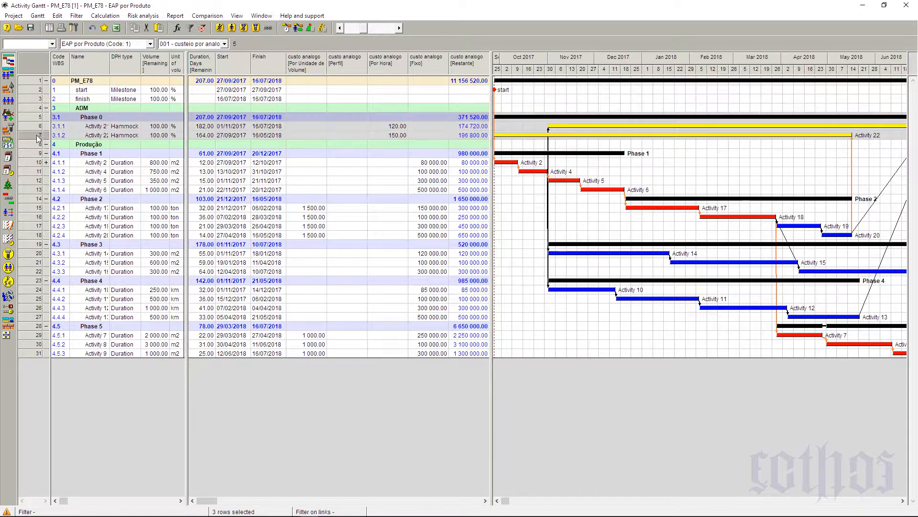
Step: Collapse the Produção and ADM phases and recalculate the project's schedule and costs with the existing options
click(46, 144)
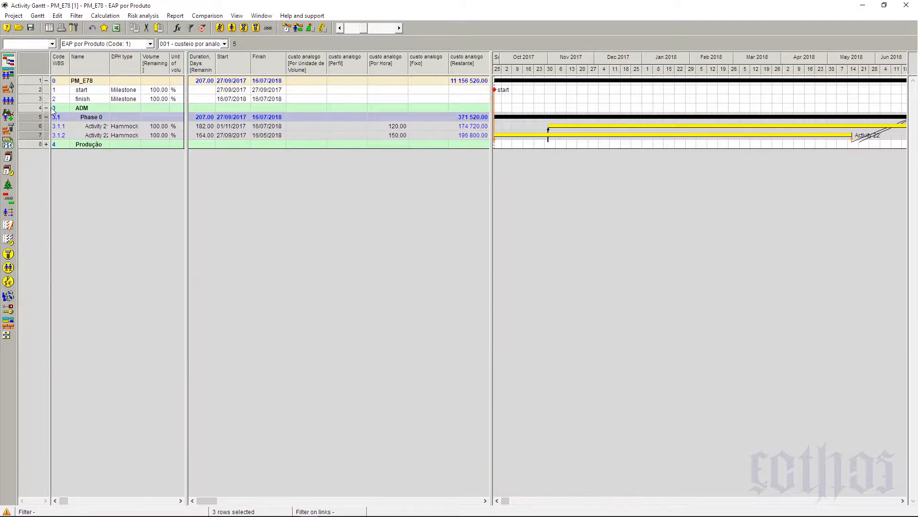
click(46, 108)
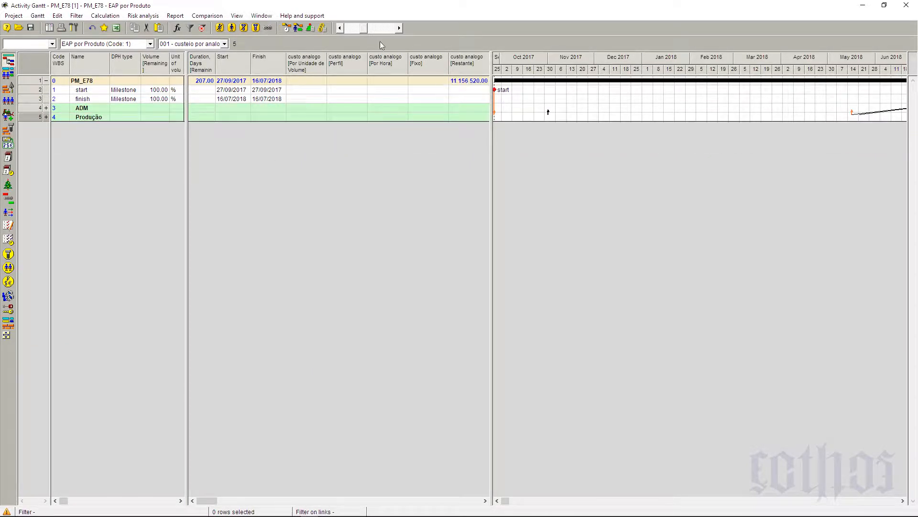
click(288, 29)
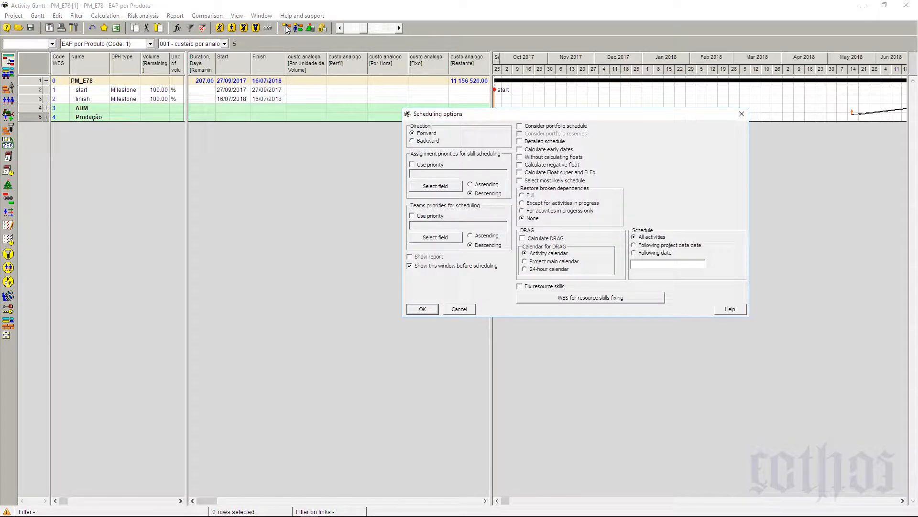
key(Return)
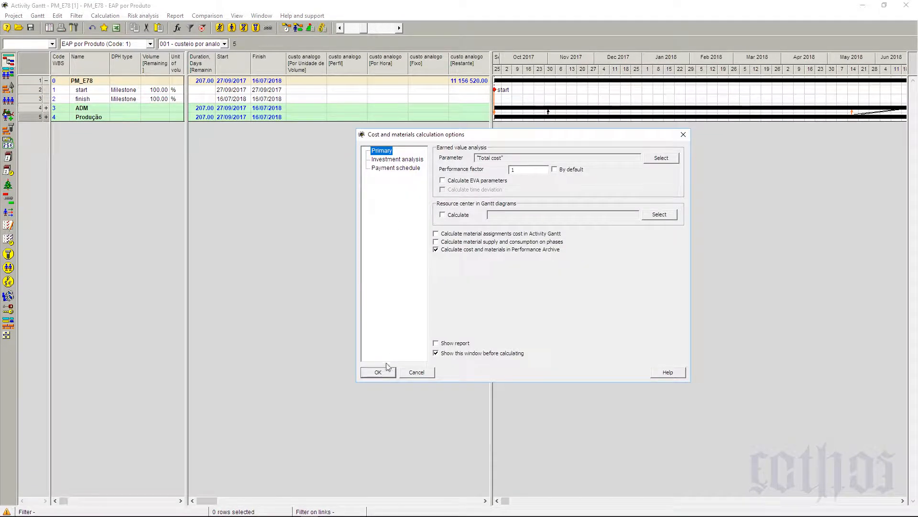
click(383, 372)
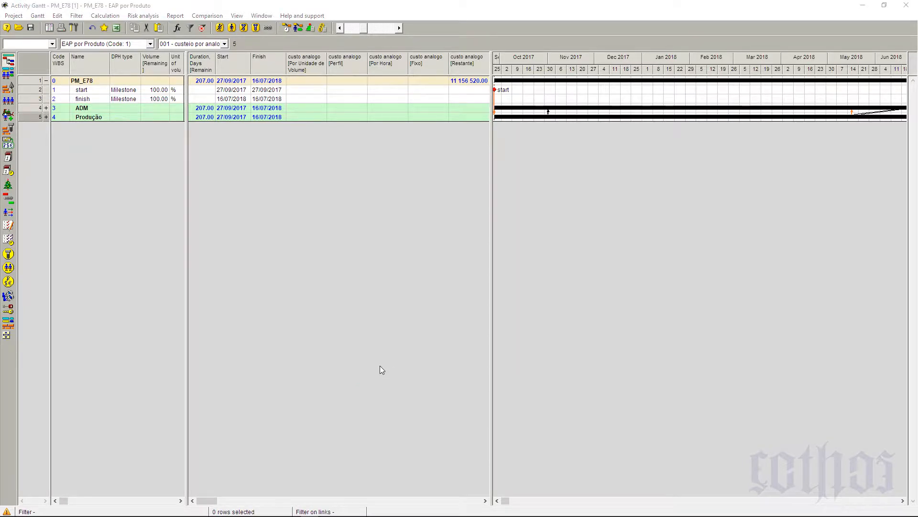
Step: Compare the remaining custo analogo of PM_E78, ADM and Produção, and expand both phases again
click(469, 83)
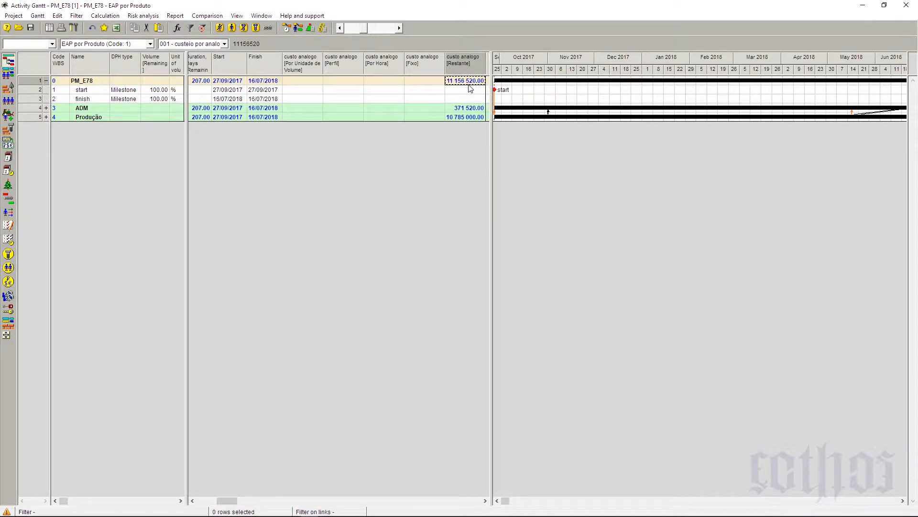
click(474, 109)
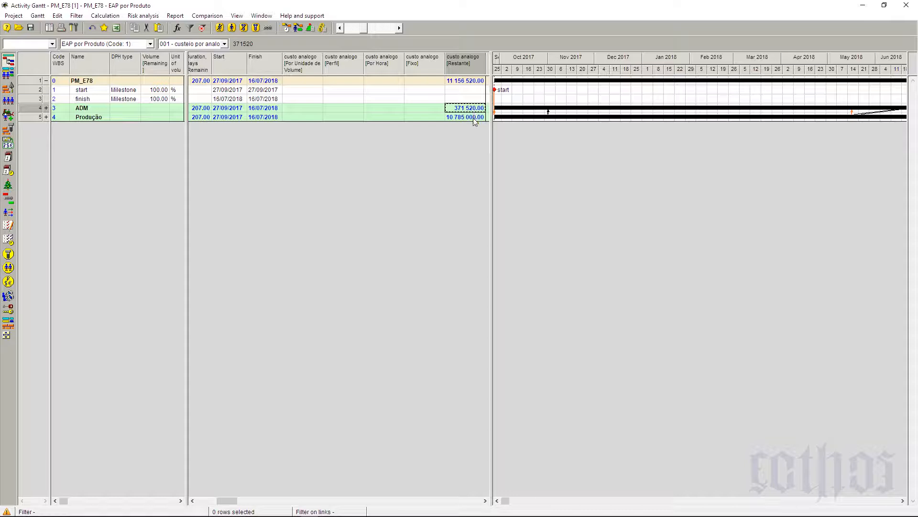
click(474, 119)
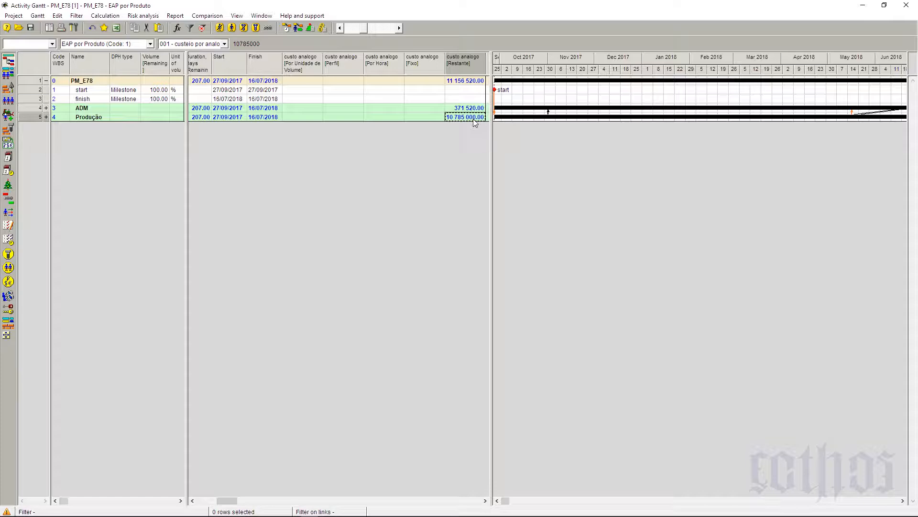
click(46, 116)
click(46, 108)
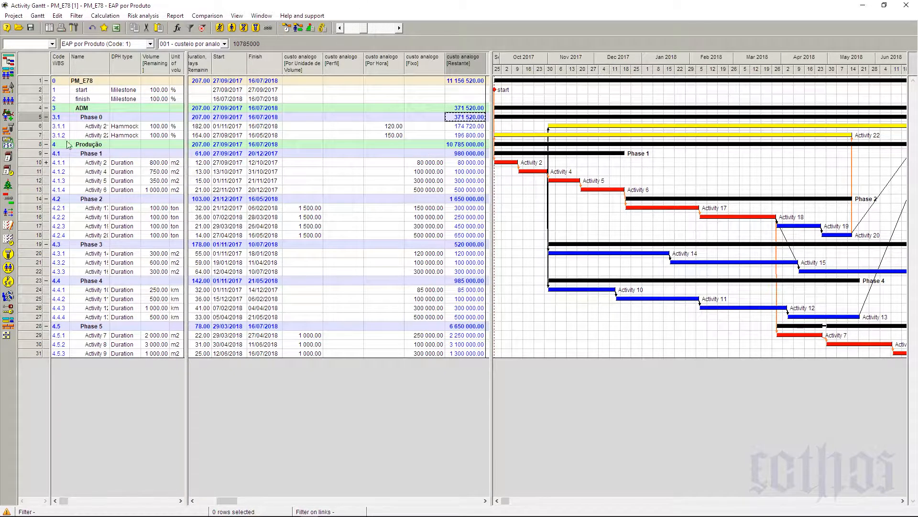
Step: Start a diagram for the Produção phase with the custo analogo cost component as its parameter
click(38, 145)
right_click(39, 145)
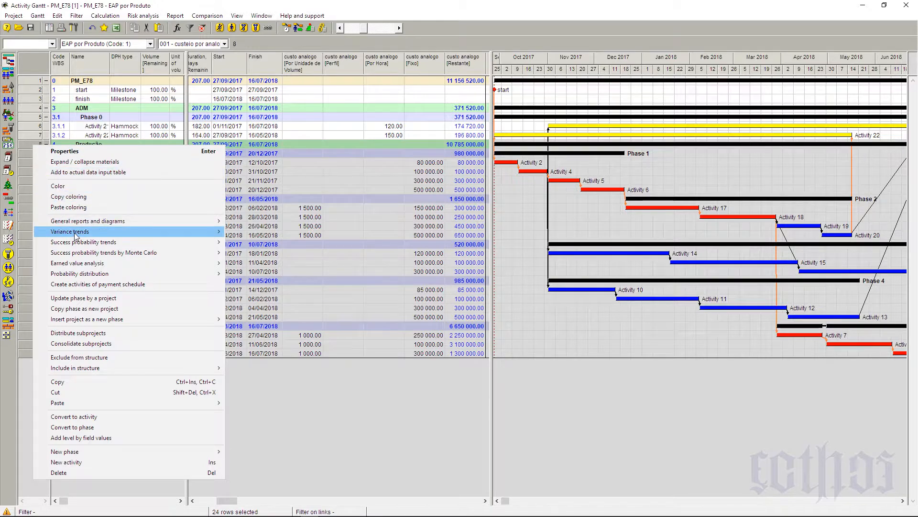
mouse_move(76, 223)
click(254, 226)
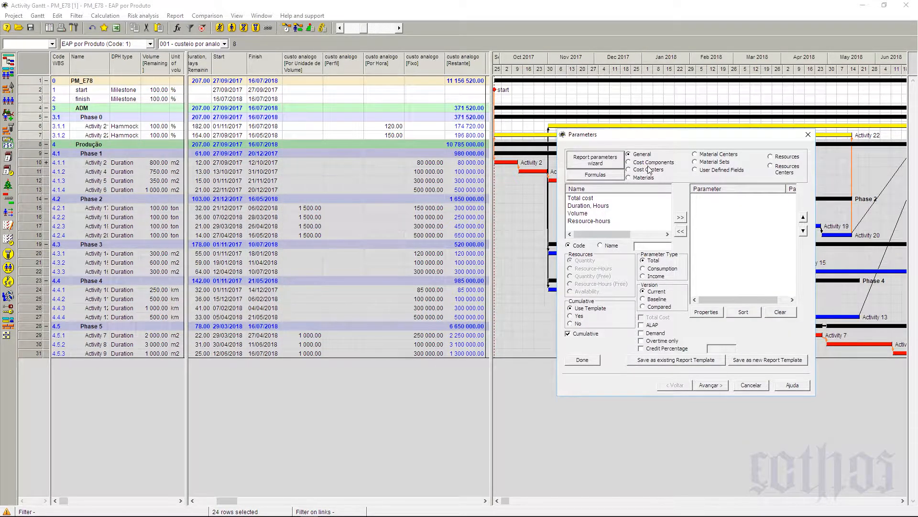
click(649, 163)
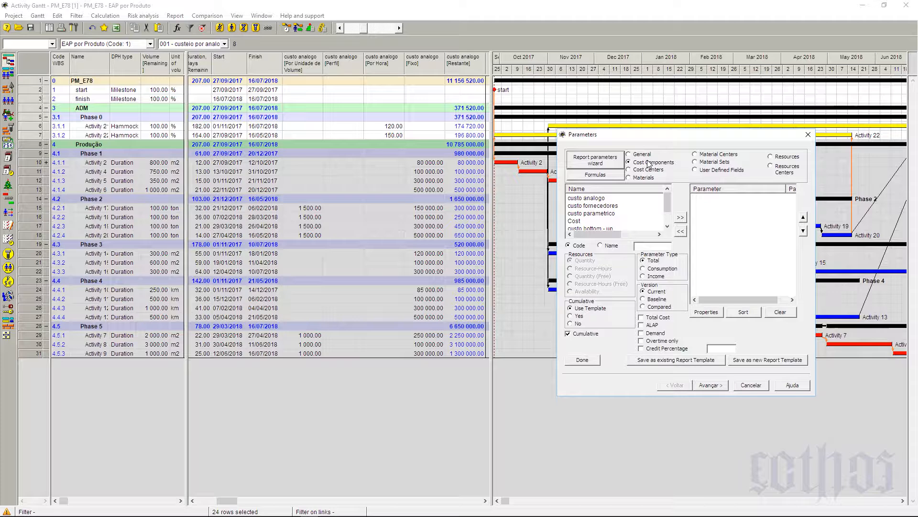
click(599, 197)
click(679, 218)
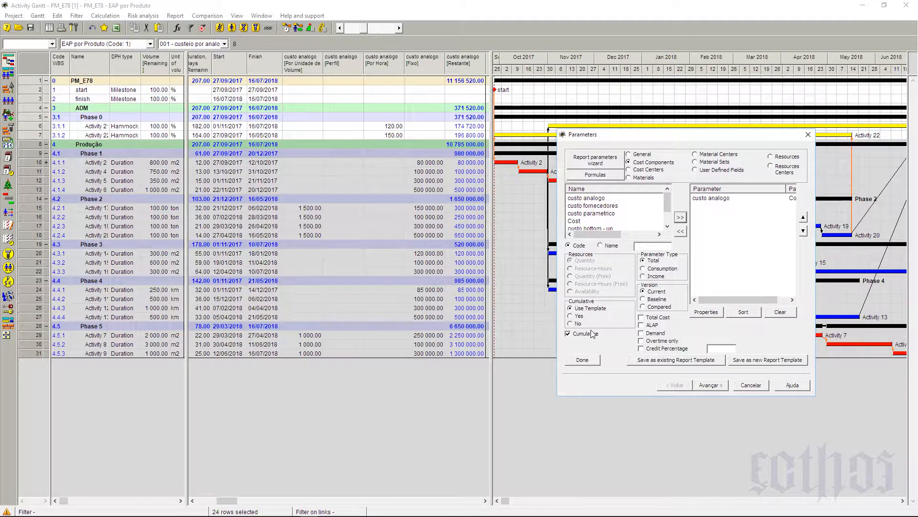
Step: Group the diagram data by months for the whole project and keep the existing row and column settings
click(710, 385)
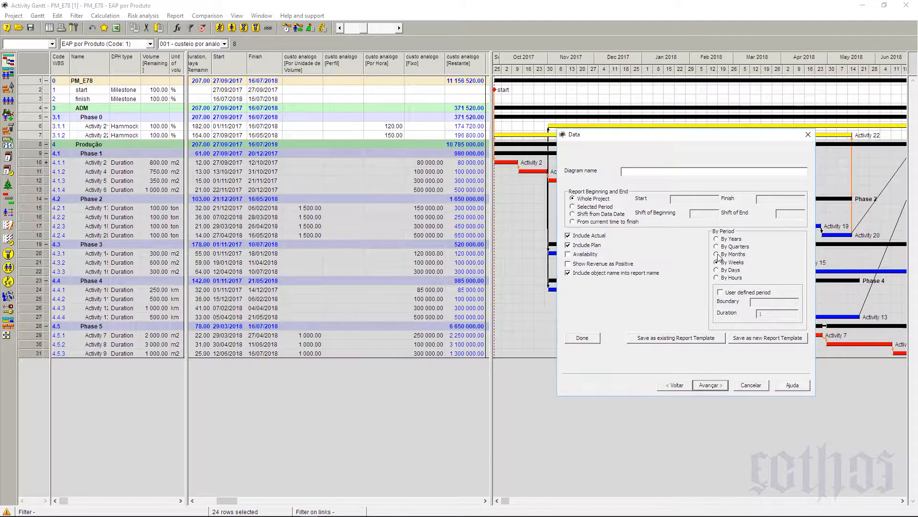
click(712, 386)
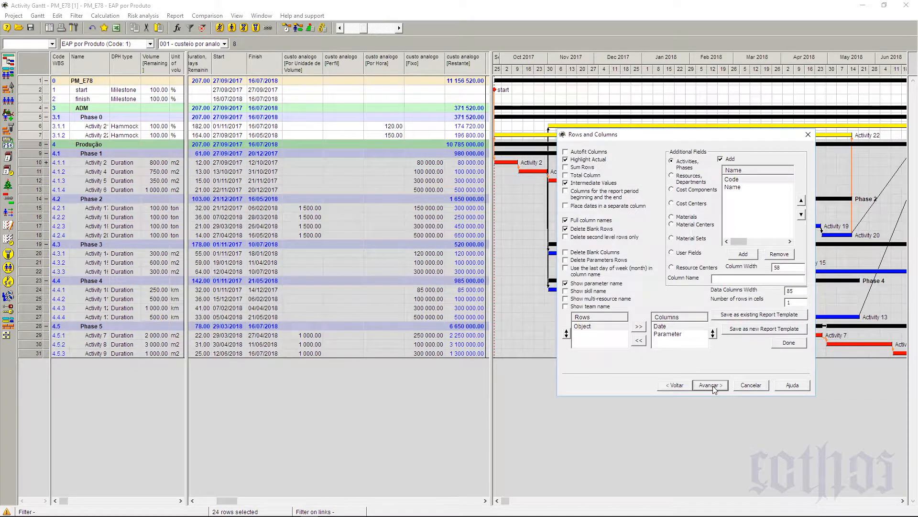
click(711, 385)
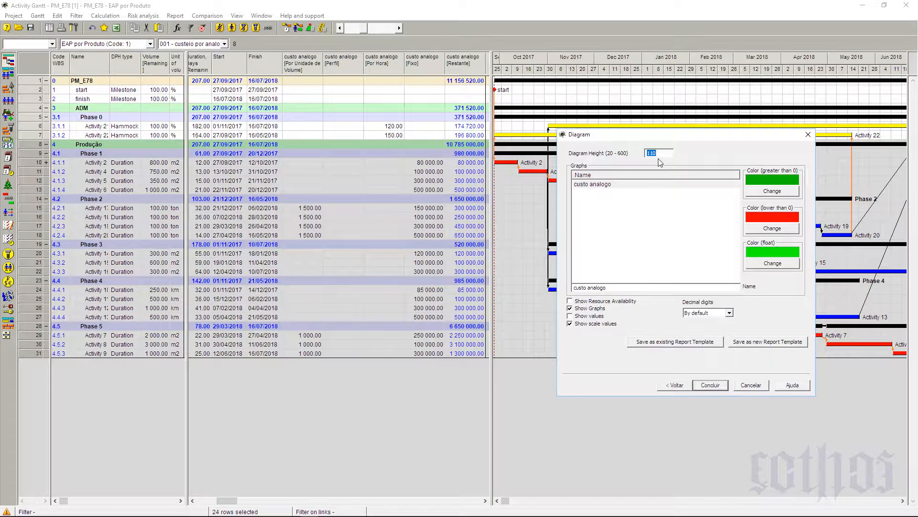
Step: Set the diagram height to 200, the positive graph color to blue and values to show, and generate the diagram
text(200)
click(764, 194)
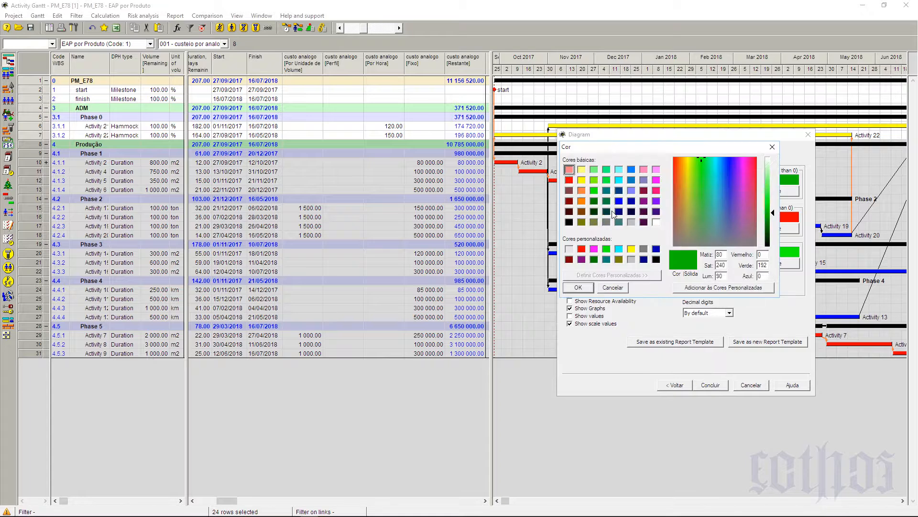
click(632, 170)
click(578, 287)
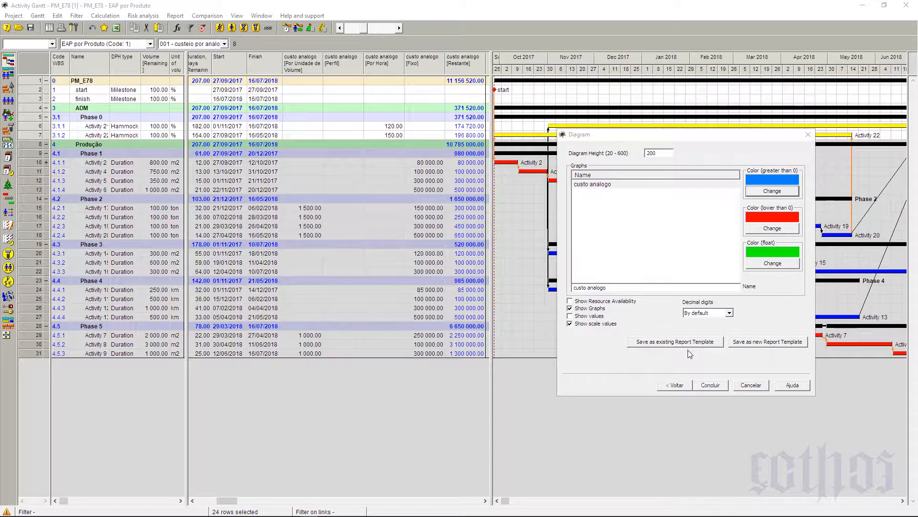
click(593, 317)
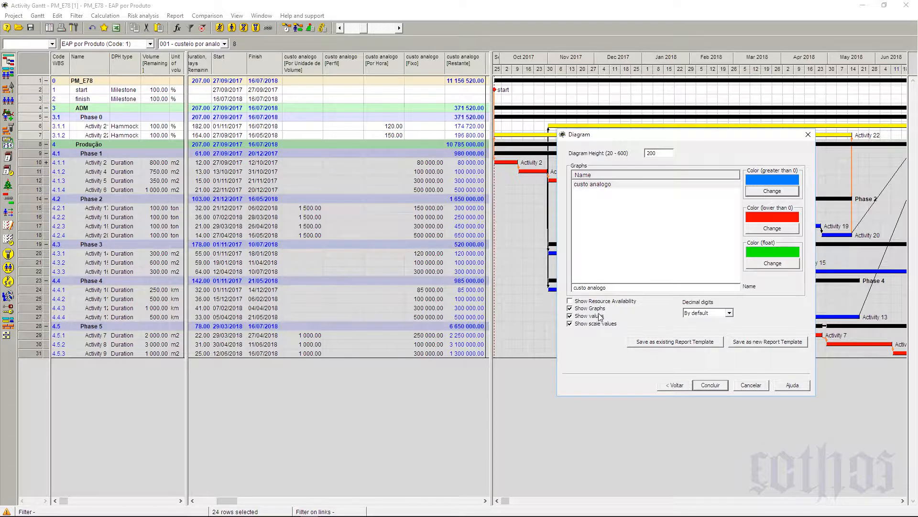
click(707, 313)
click(698, 330)
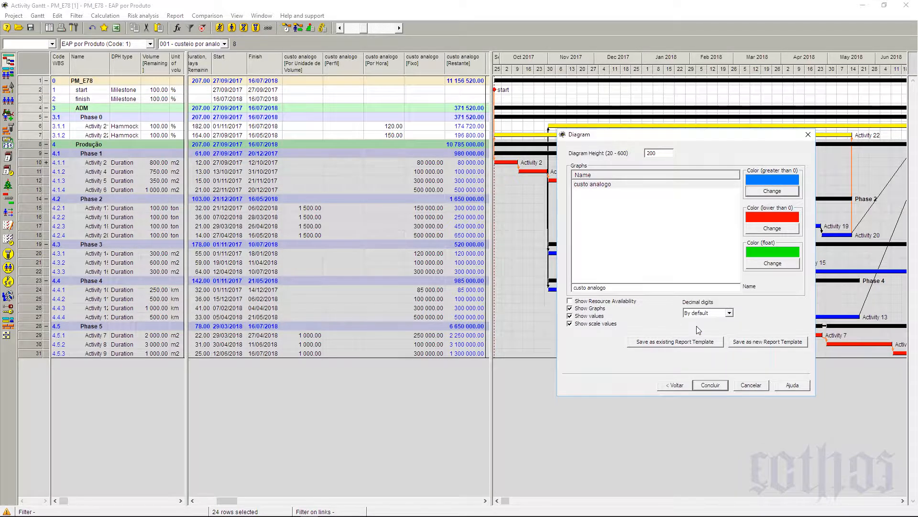
click(714, 383)
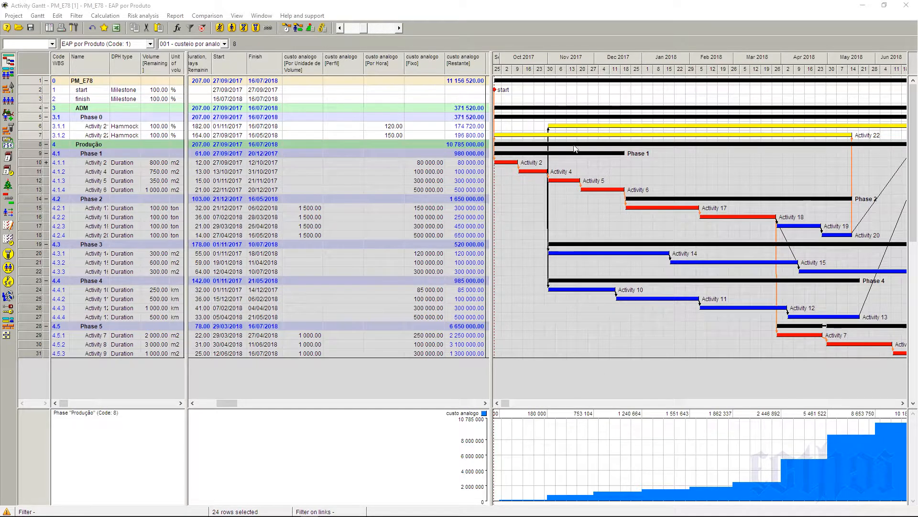
Step: Compress the Gantt timeline and switch the table layout to 002 - custeio por fornecedores
click(341, 28)
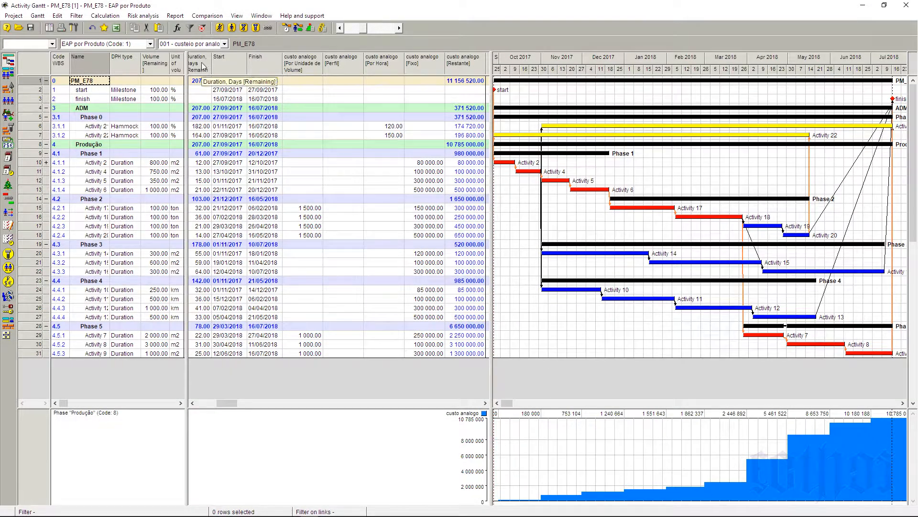
click(224, 44)
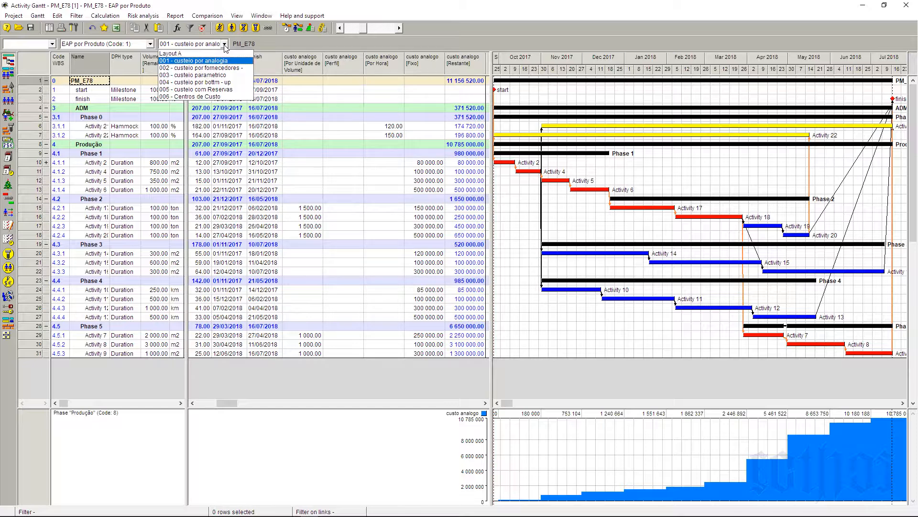
click(229, 68)
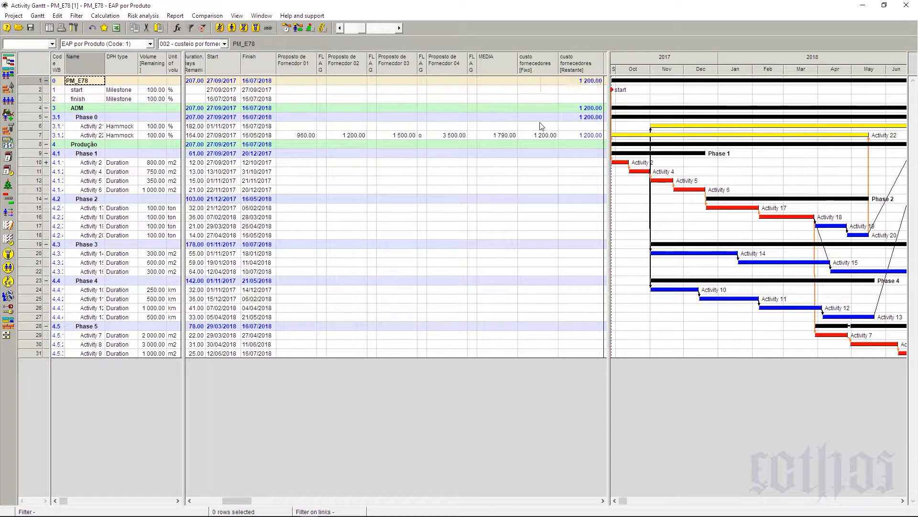
Step: Adjust the divider beside the supplier cost table and fit the whole project in the Gantt timeline
click(542, 137)
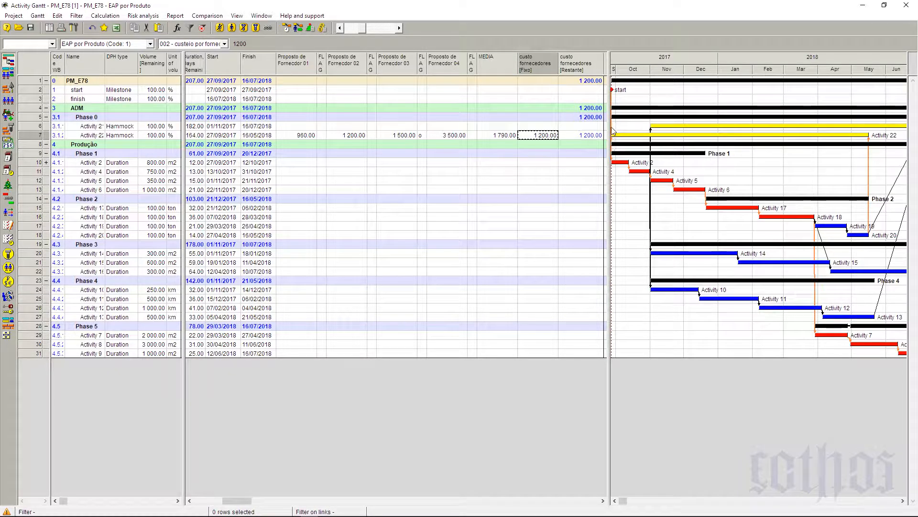
drag(613, 131, 612, 133)
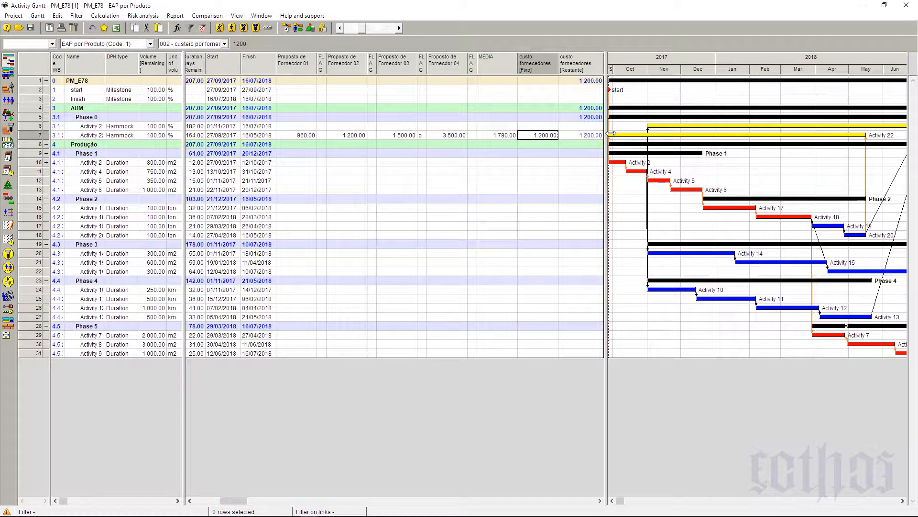
right_click(787, 59)
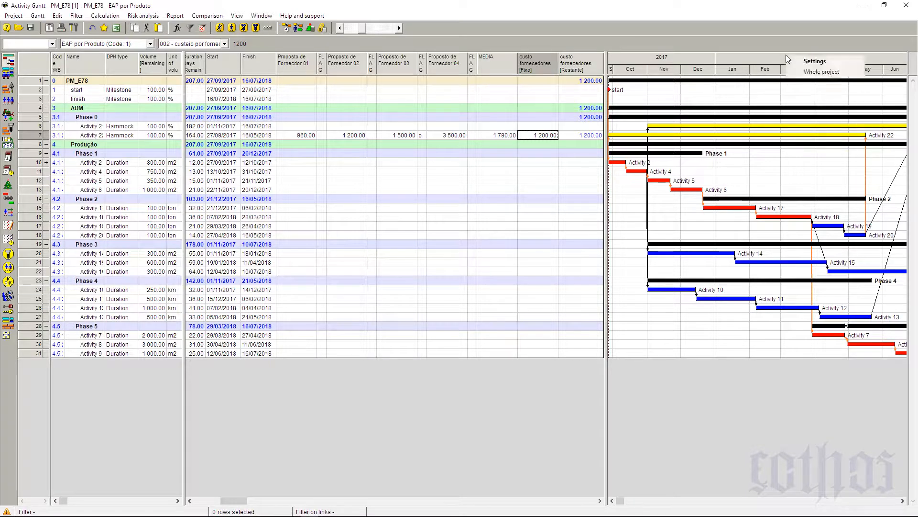
click(821, 72)
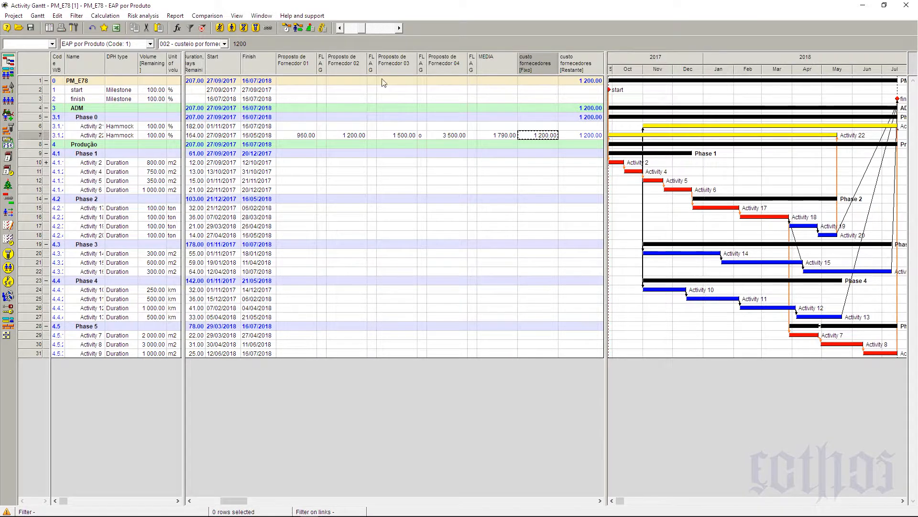
click(38, 17)
mouse_move(43, 48)
click(153, 70)
Step: Widen the Name column and its table pane so the full activity names and volume units fit
click(91, 163)
click(93, 173)
click(95, 181)
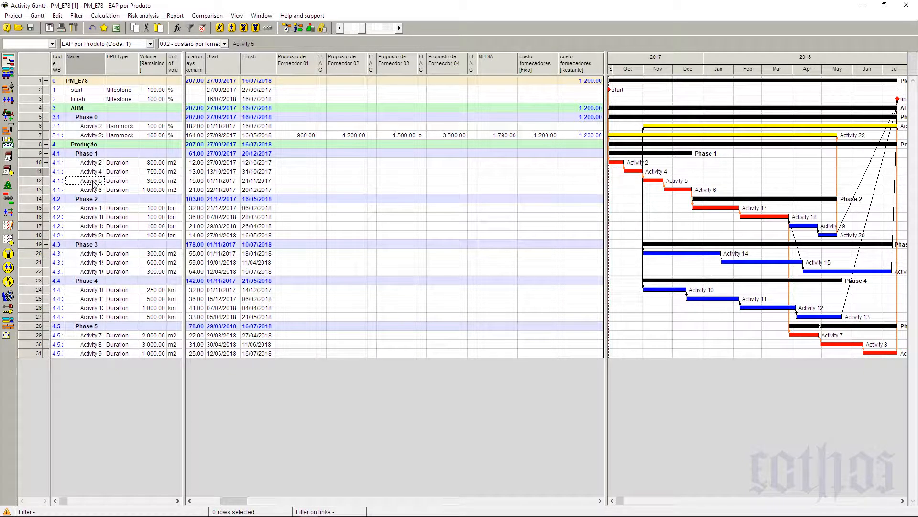
click(94, 190)
click(93, 209)
click(93, 216)
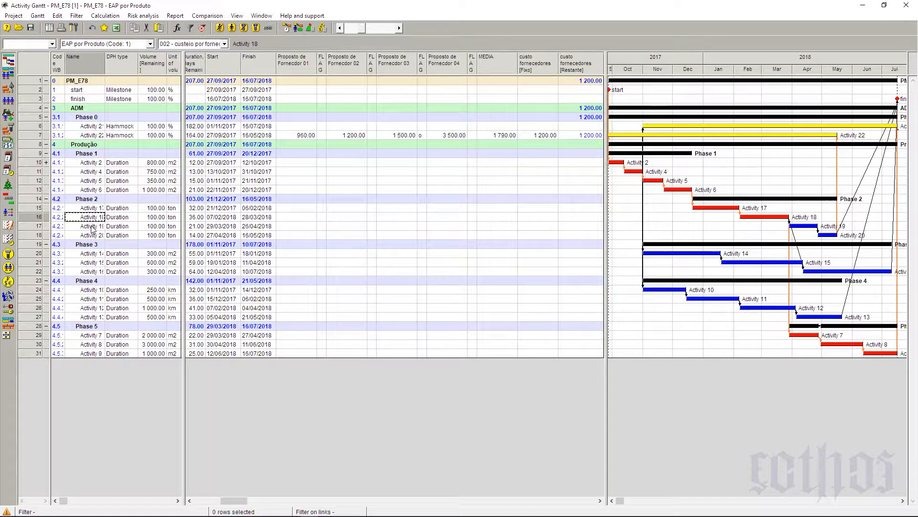
drag(112, 71, 118, 70)
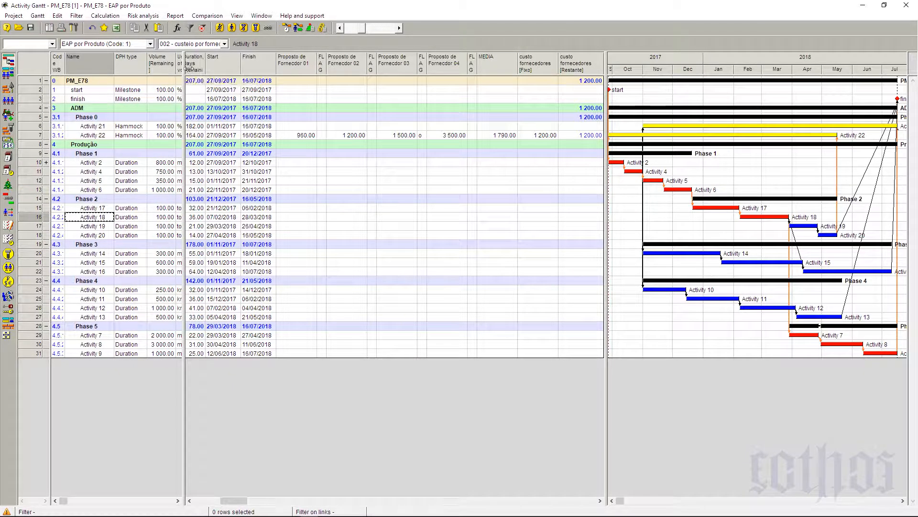
mouse_move(186, 71)
mouse_down()
mouse_move(211, 71)
mouse_move(195, 72)
mouse_up()
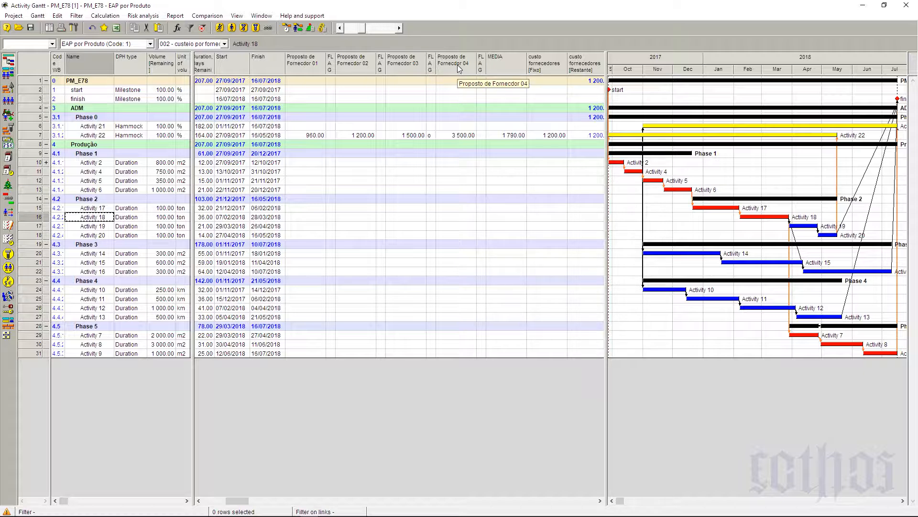
Step: Go through the first supplier's proposal cells for Activities 2, 4, 5 and 6 in Phase 1
click(307, 163)
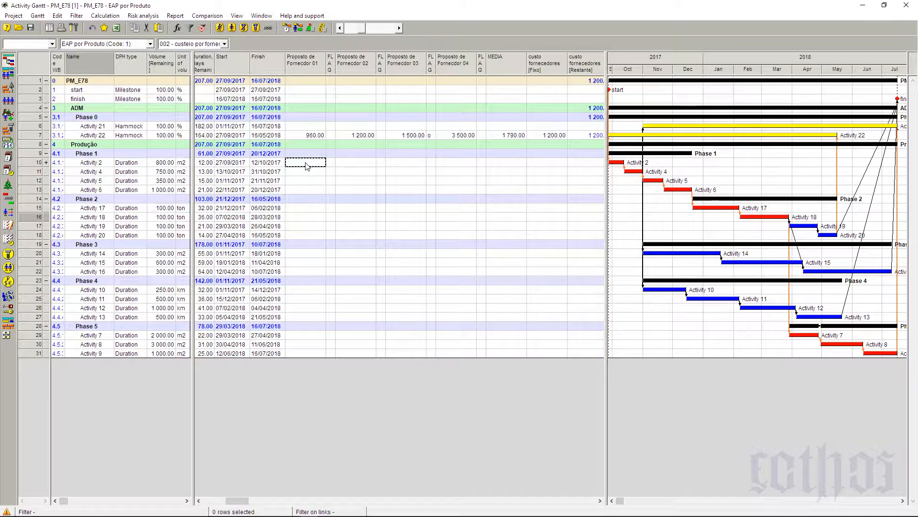
click(307, 172)
click(307, 181)
click(307, 189)
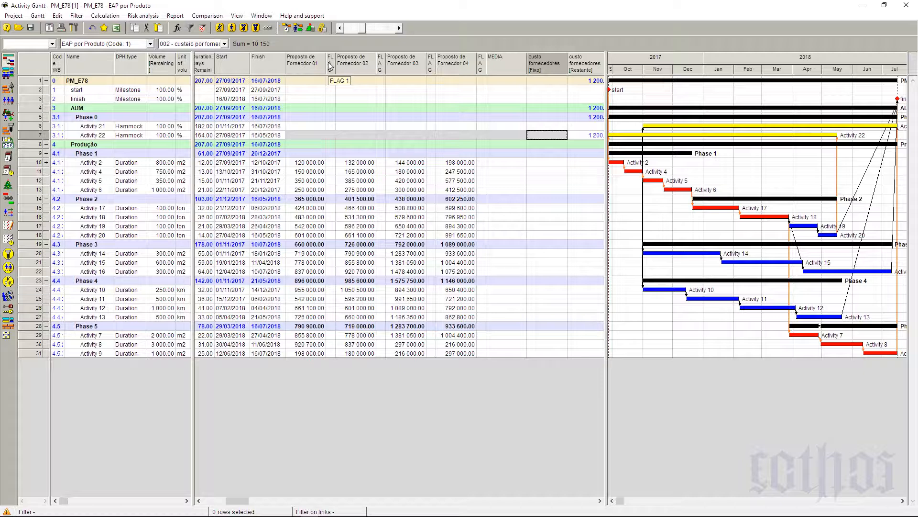
Step: Open the project formulas and look through the Fornecedor group, including the FICA OU SAI checks and the Media de preços formula
click(57, 16)
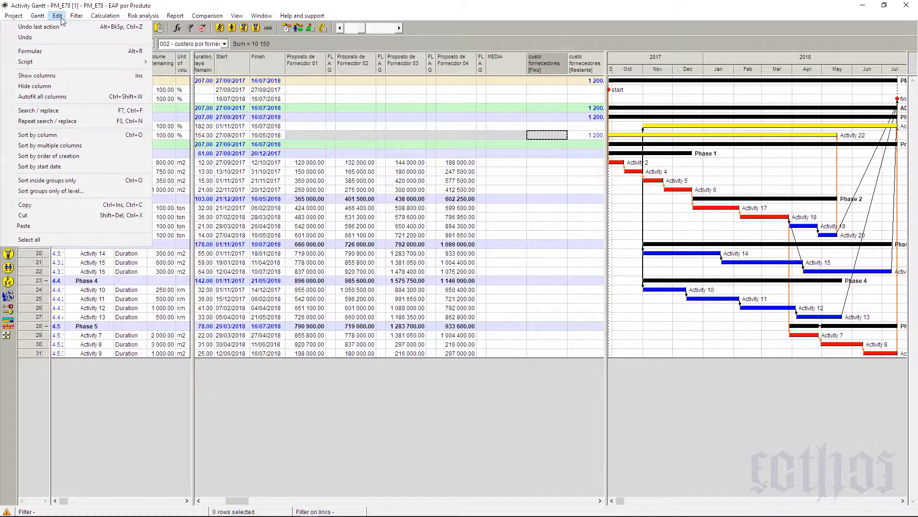
click(62, 51)
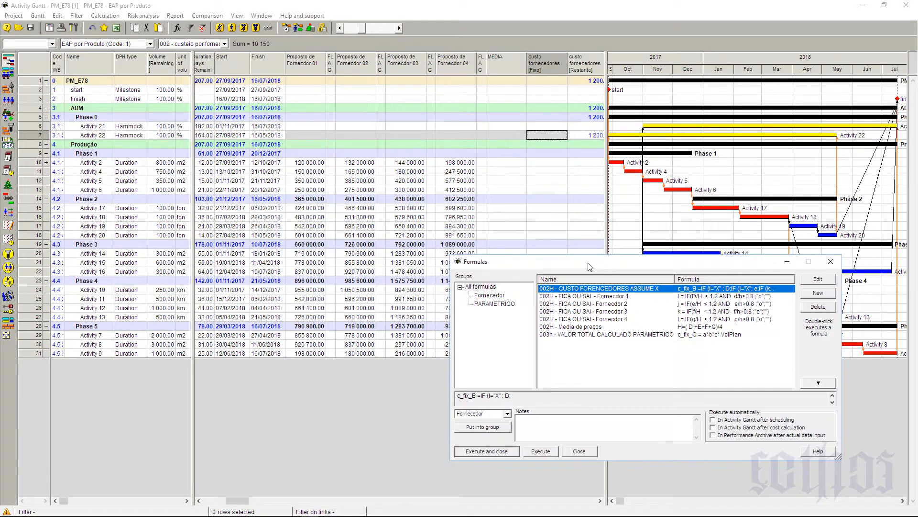
click(484, 296)
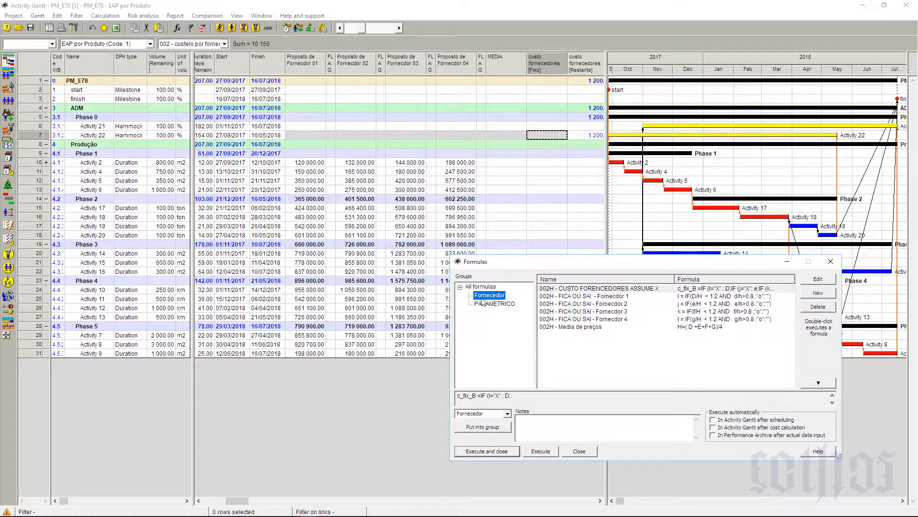
click(593, 297)
click(594, 319)
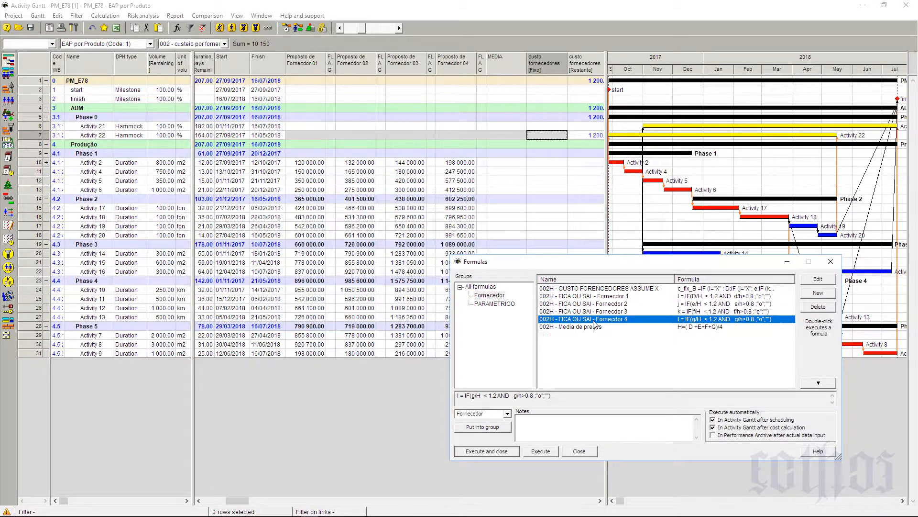
click(585, 296)
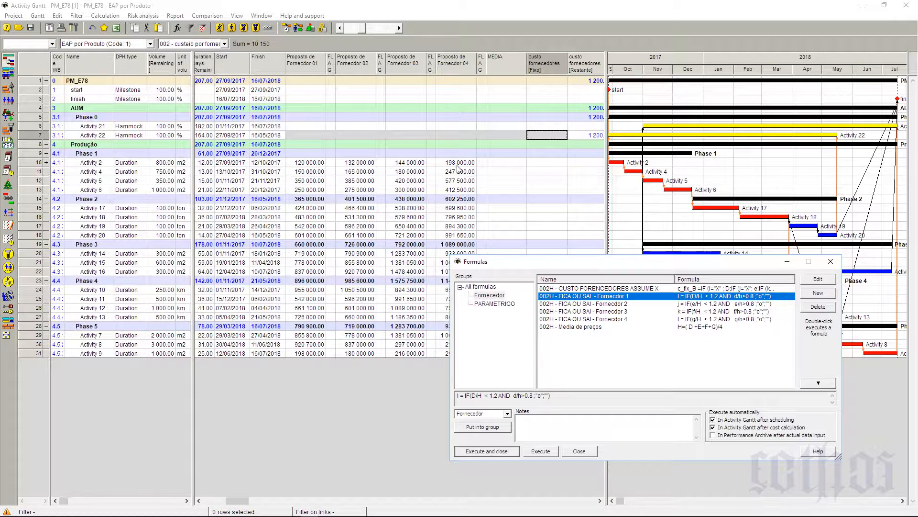
click(566, 328)
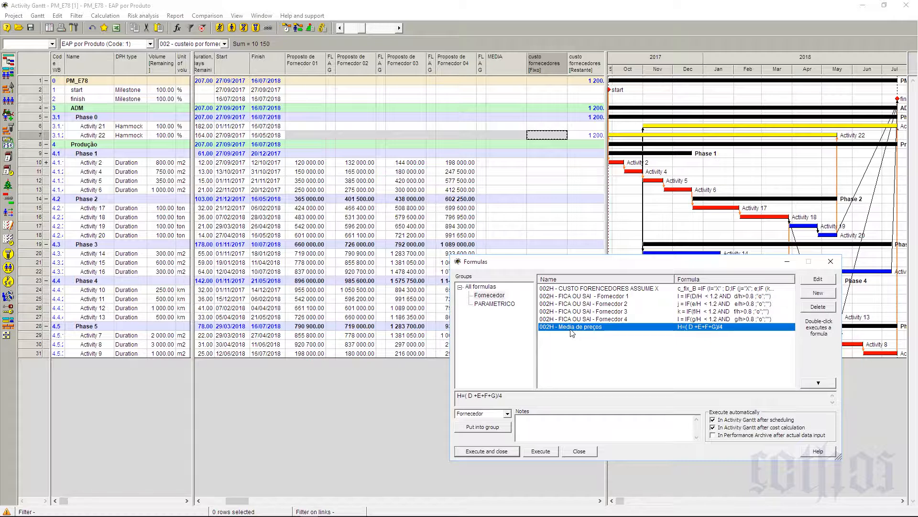
Step: Examine the full expressions of the Media de preços formula and the FICA OU SAI formula for supplier 1
click(818, 279)
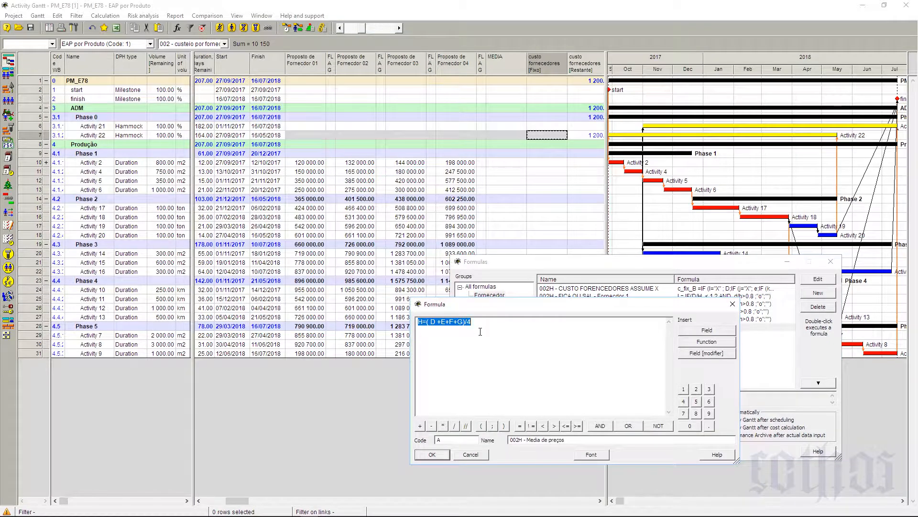
click(434, 326)
click(732, 305)
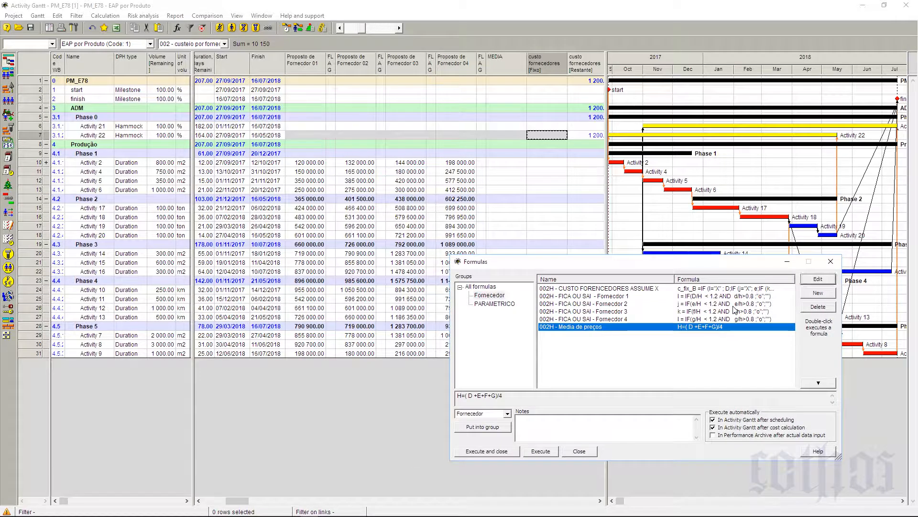
click(592, 297)
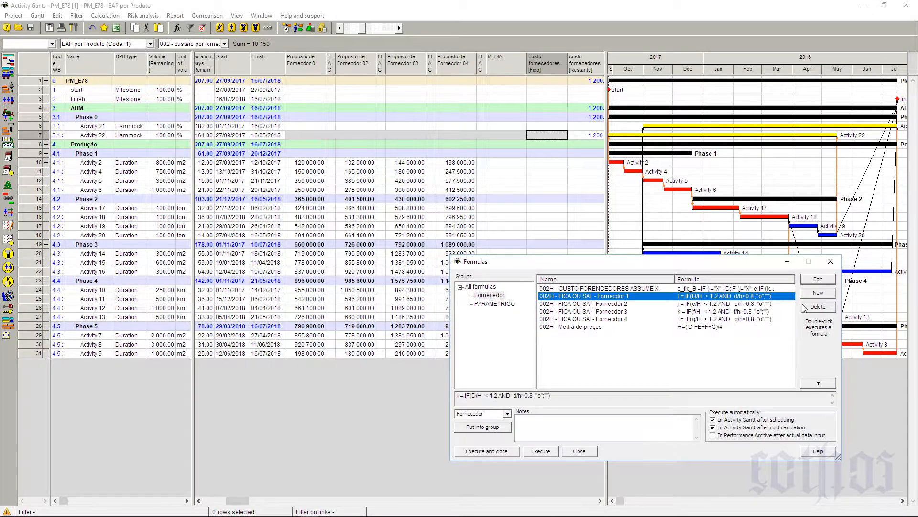
click(818, 279)
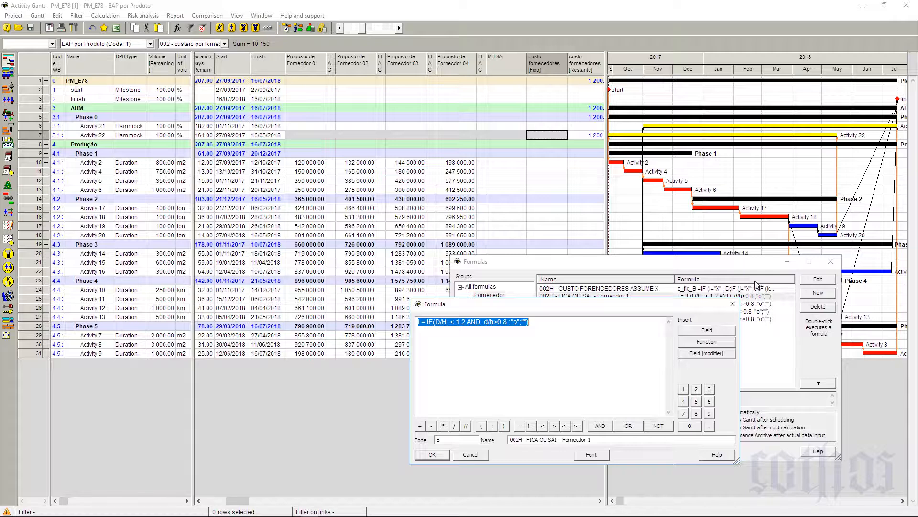
click(513, 322)
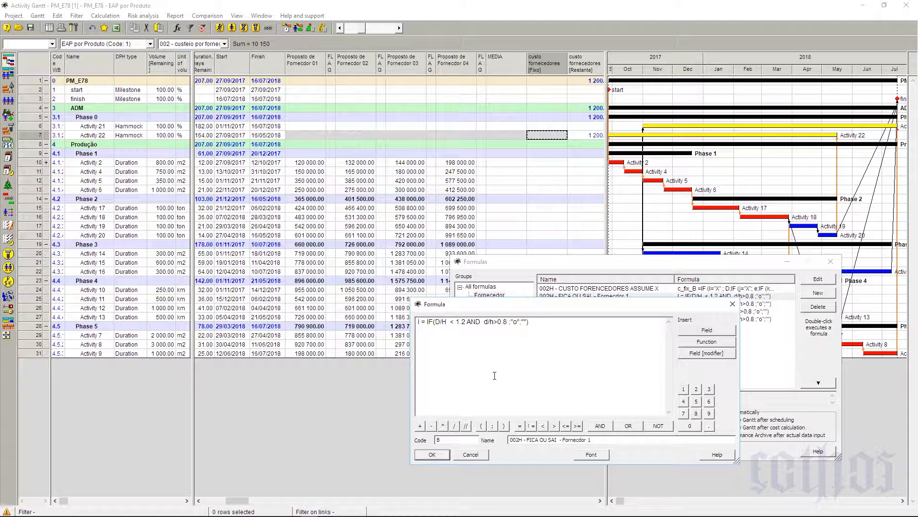
click(430, 457)
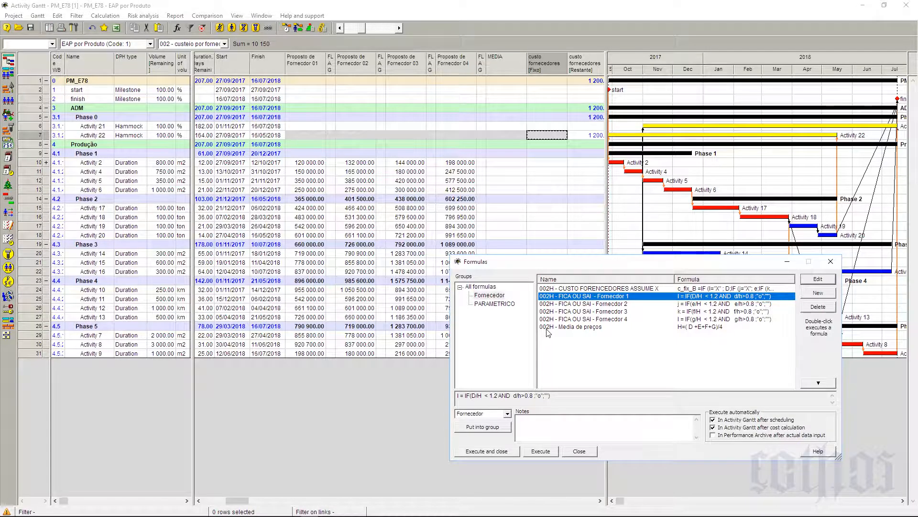
Step: Compare the supplier cost, FICA OU SAI and Media de preços formulas and their automatic execution settings
click(561, 289)
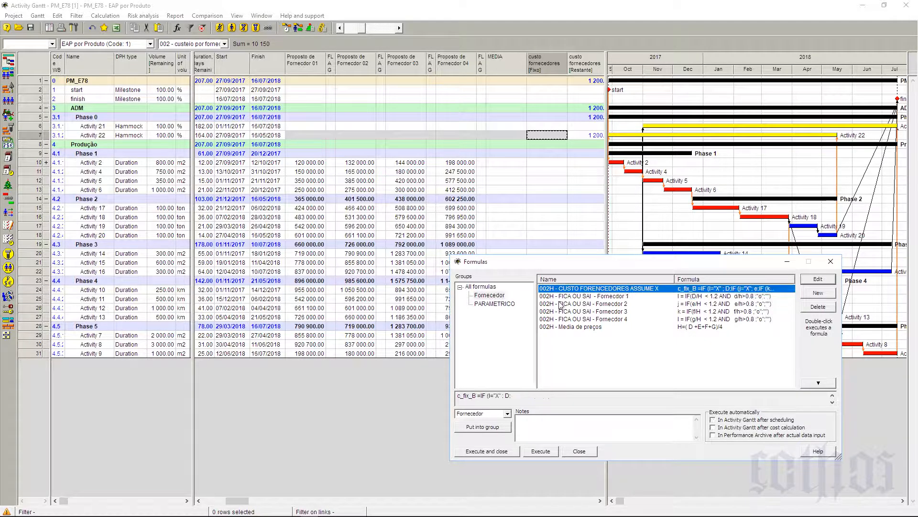
click(593, 296)
click(594, 304)
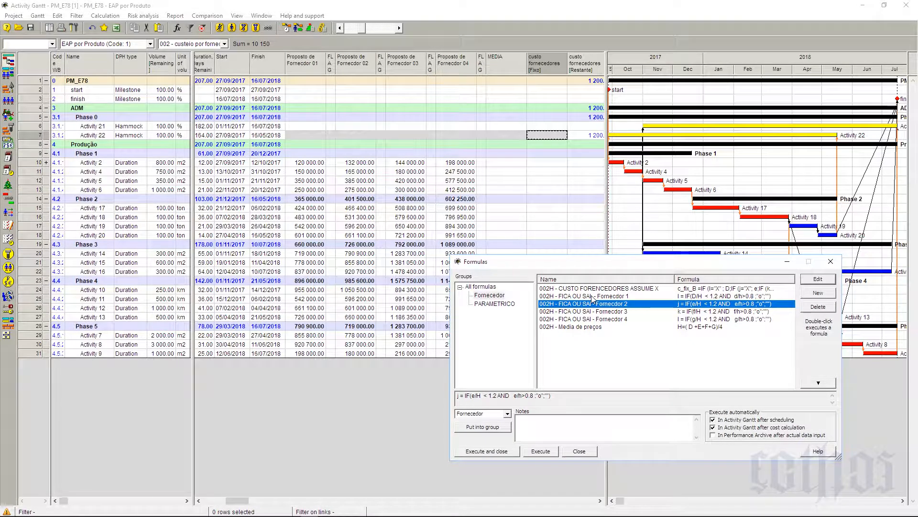
click(592, 296)
click(592, 304)
click(593, 327)
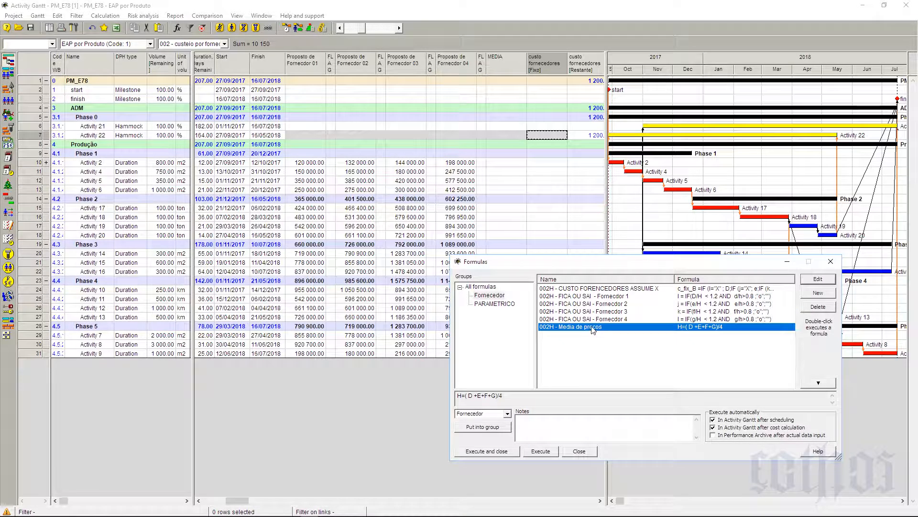
click(592, 297)
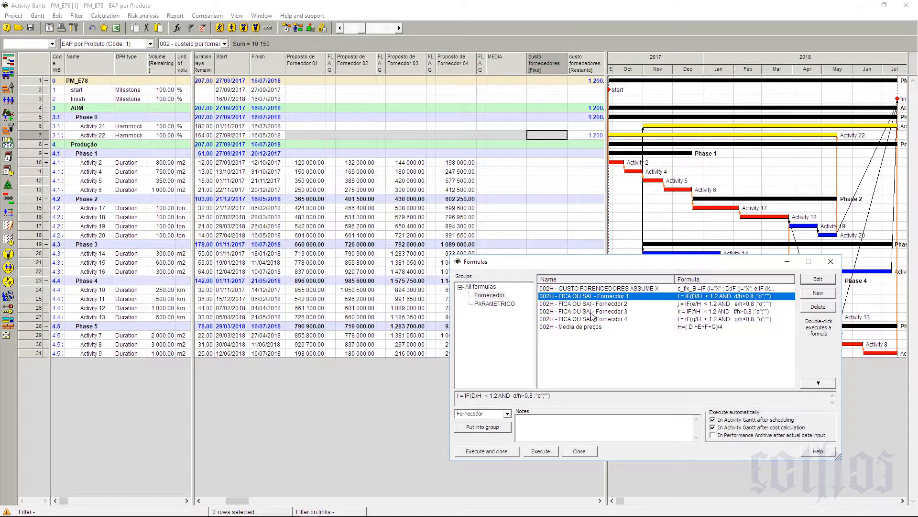
click(593, 304)
click(592, 327)
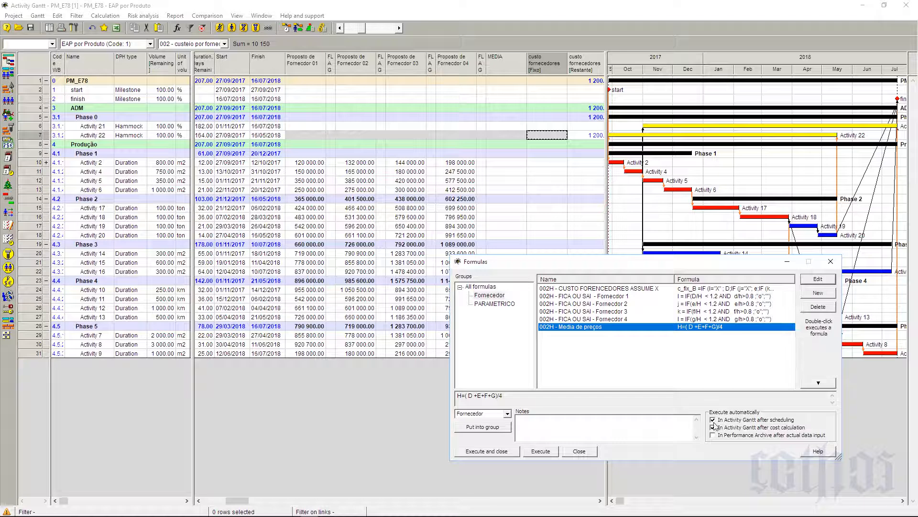
Step: Execute the formula 002H - CUSTO FORENCEDORES ASSUME X and close the formula list
click(617, 288)
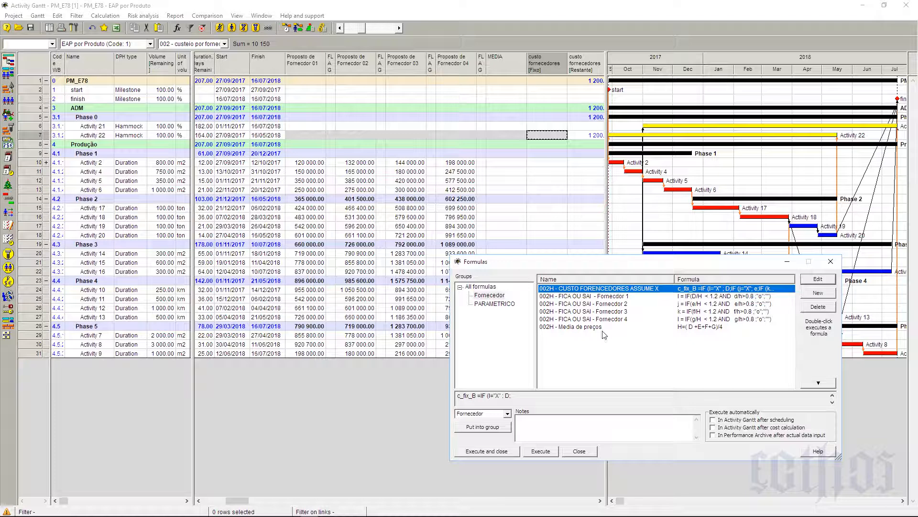
click(508, 454)
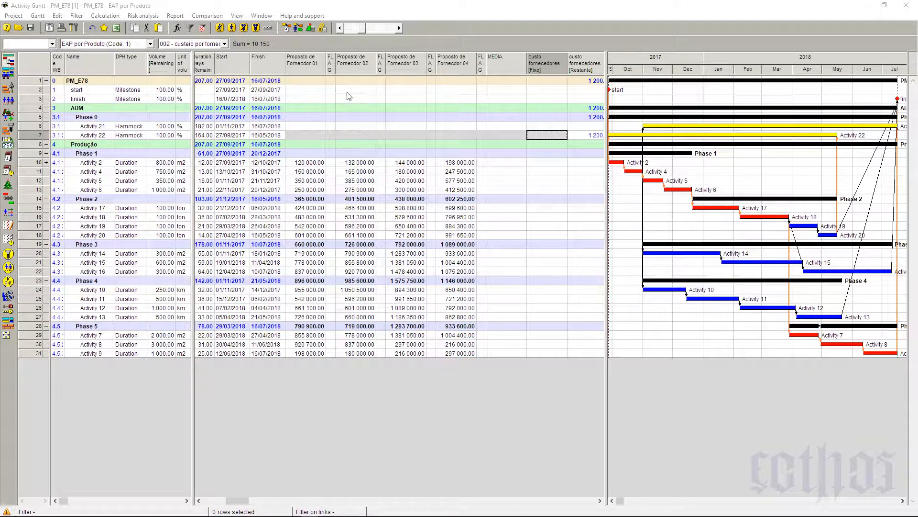
Step: Schedule all activities forward, recalculate costs and materials, and check supplier proposals for Activities 14, 12 and 13
click(287, 27)
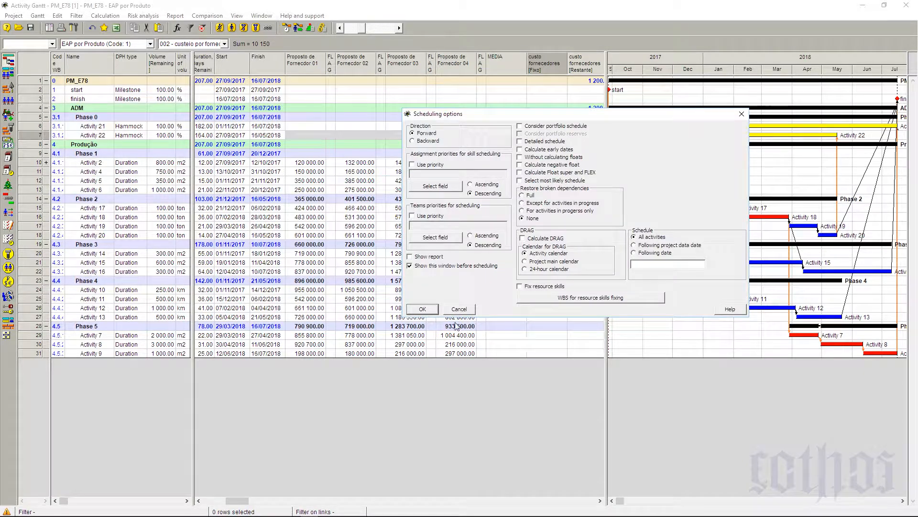
click(433, 309)
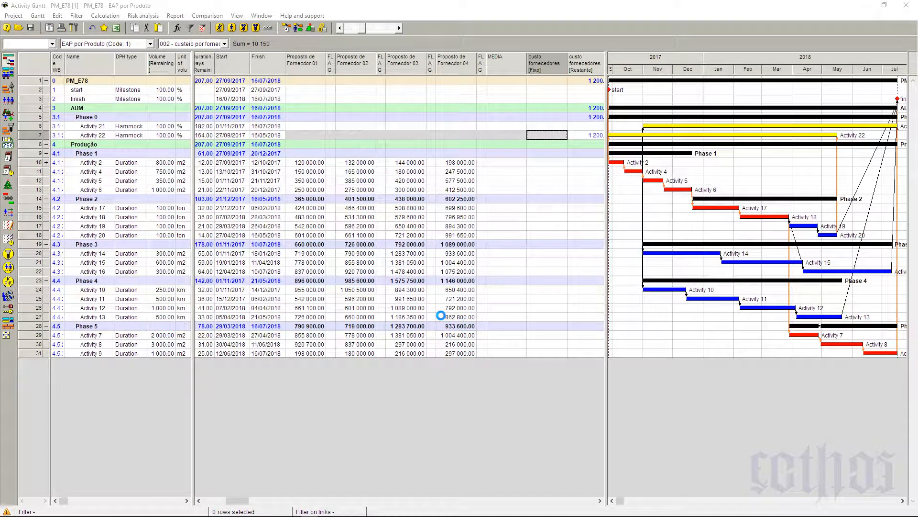
click(324, 28)
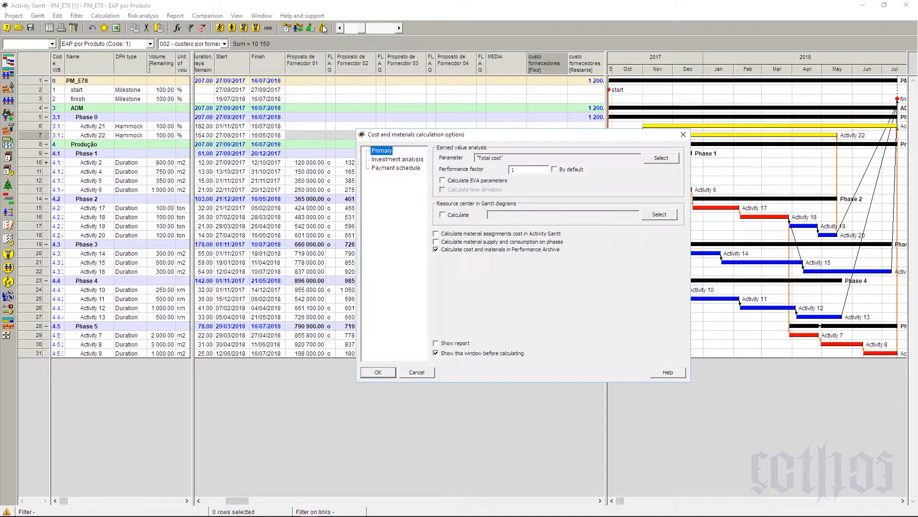
key(Return)
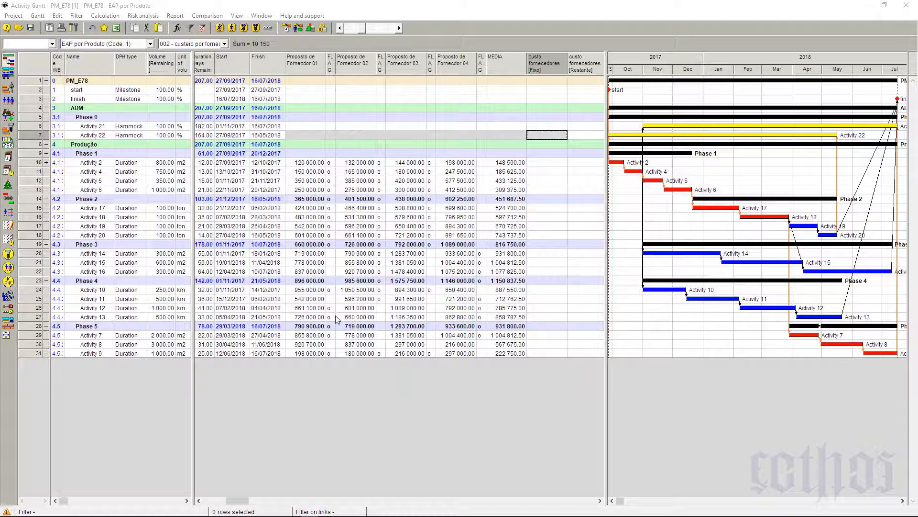
click(318, 256)
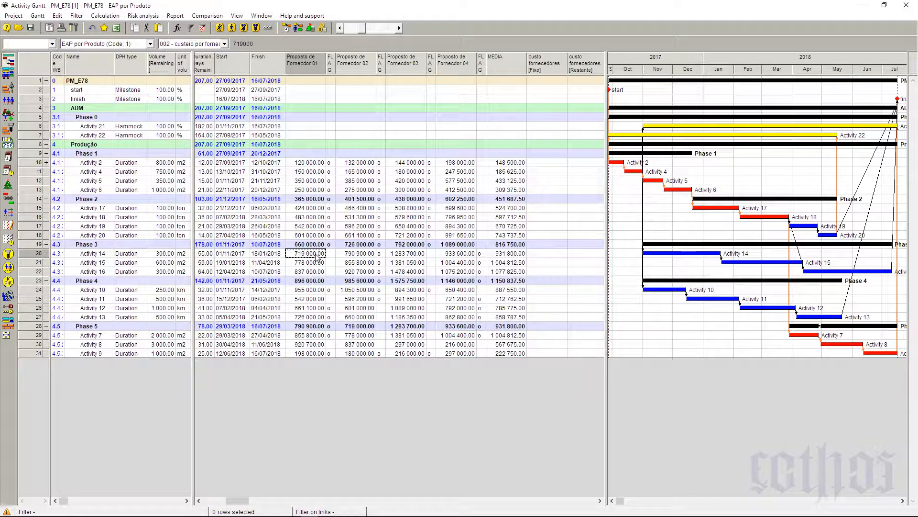
click(369, 308)
click(370, 316)
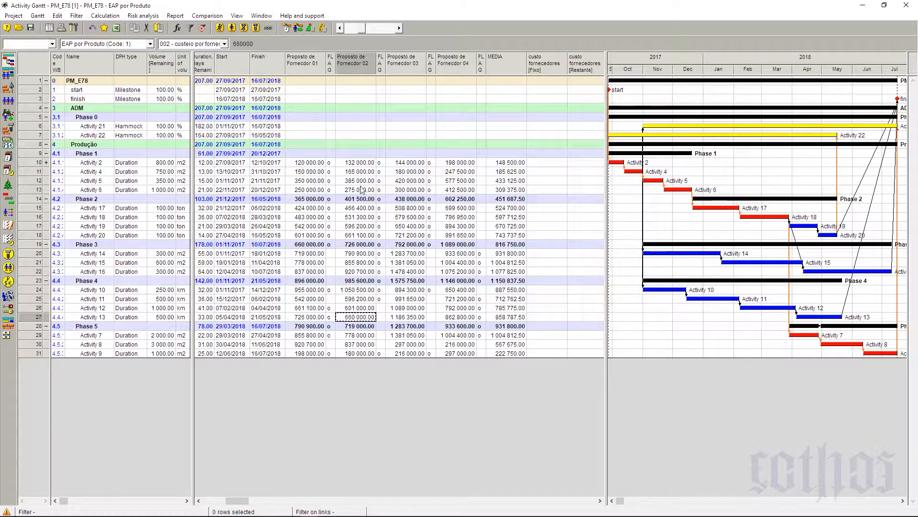
Step: Mark the first supplier's proposal as chosen with an X flag for Activities 2 and 4 in Phase 1
click(330, 163)
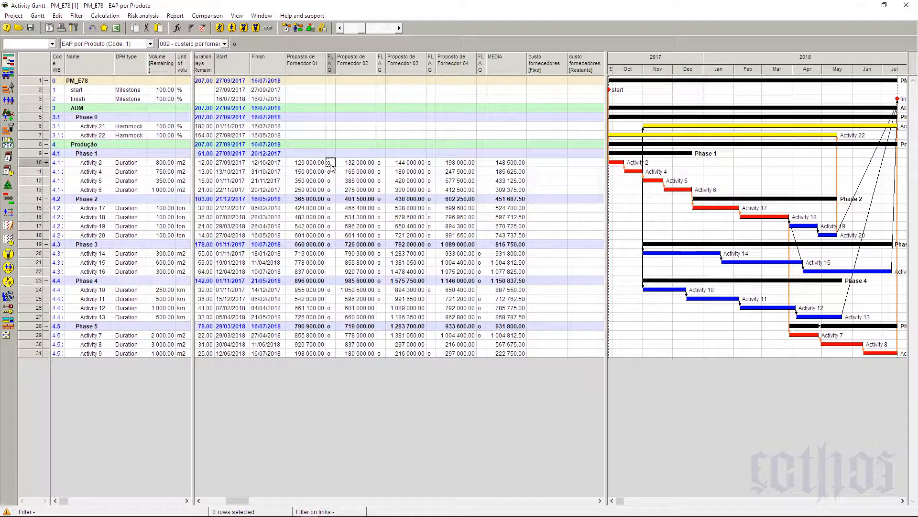
text(x)
click(331, 172)
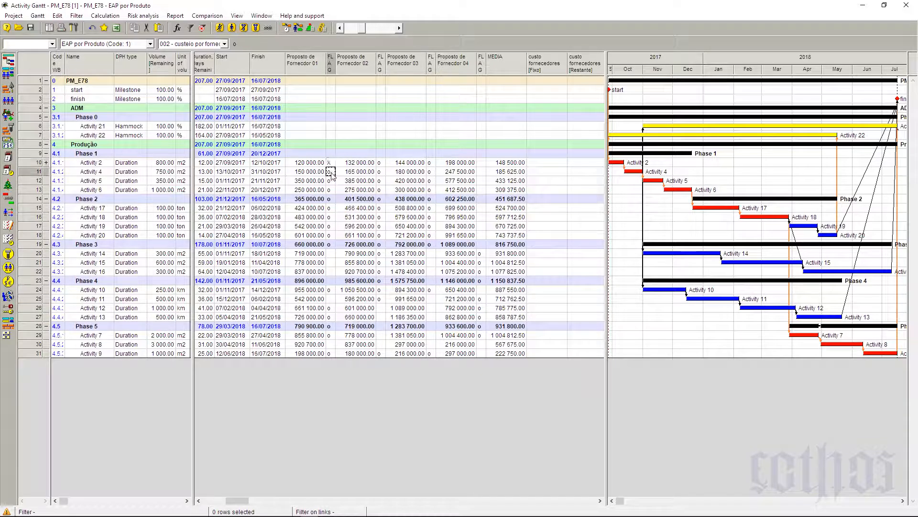
text(x)
click(330, 181)
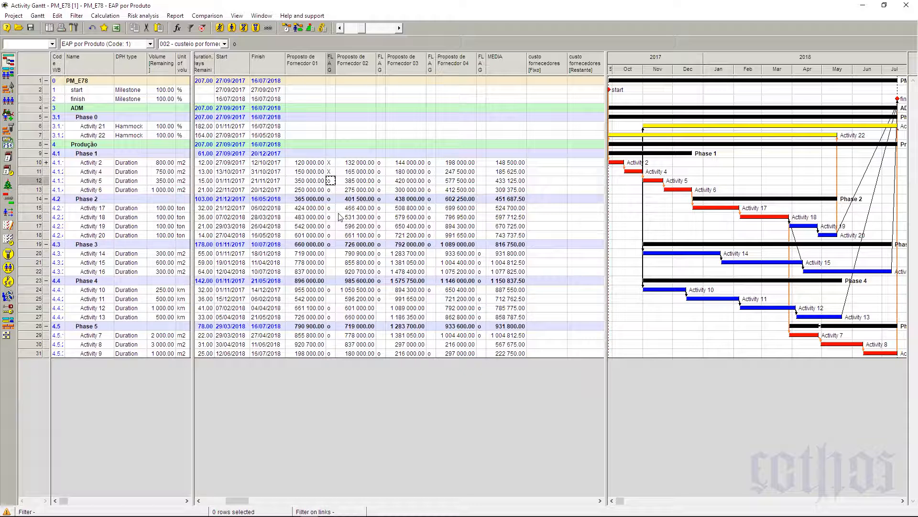
Step: Execute the formula 002H - CUSTO FORENCEDORES ASSUME X and check the fixed supplier cost of Activities 2 and 4
click(56, 16)
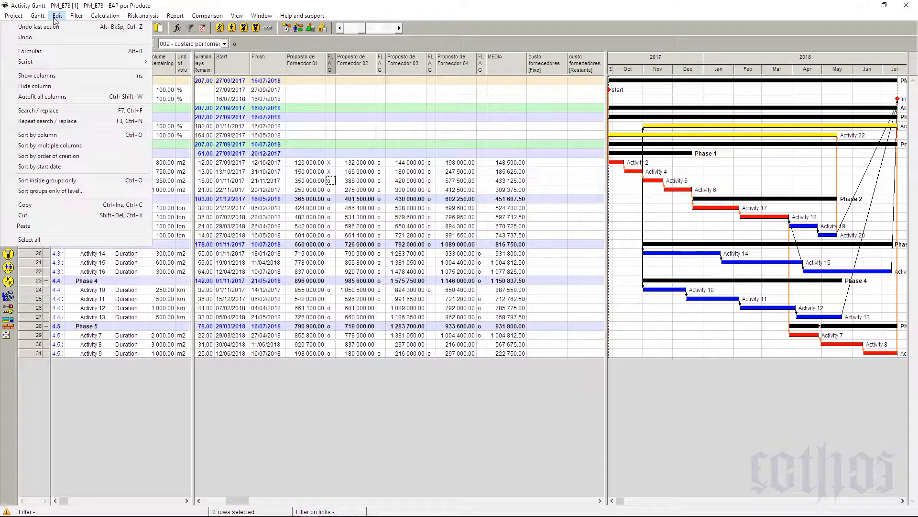
click(55, 51)
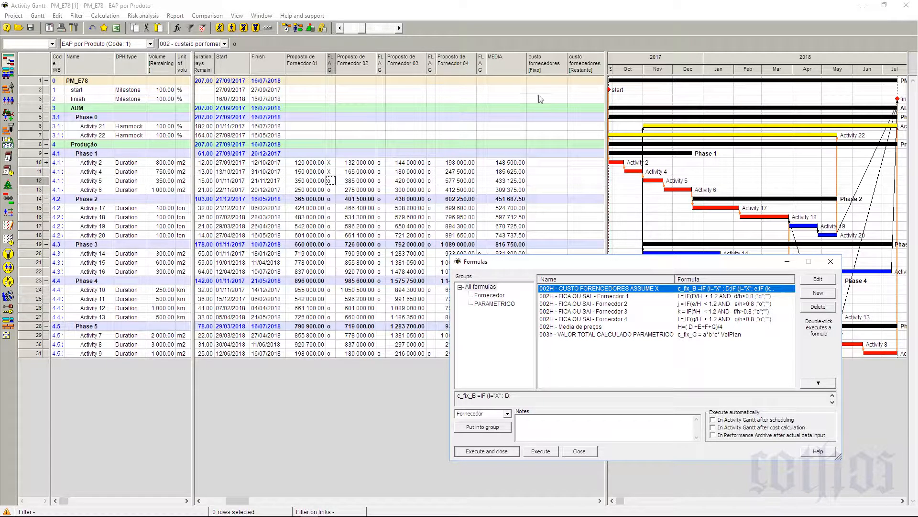
click(510, 453)
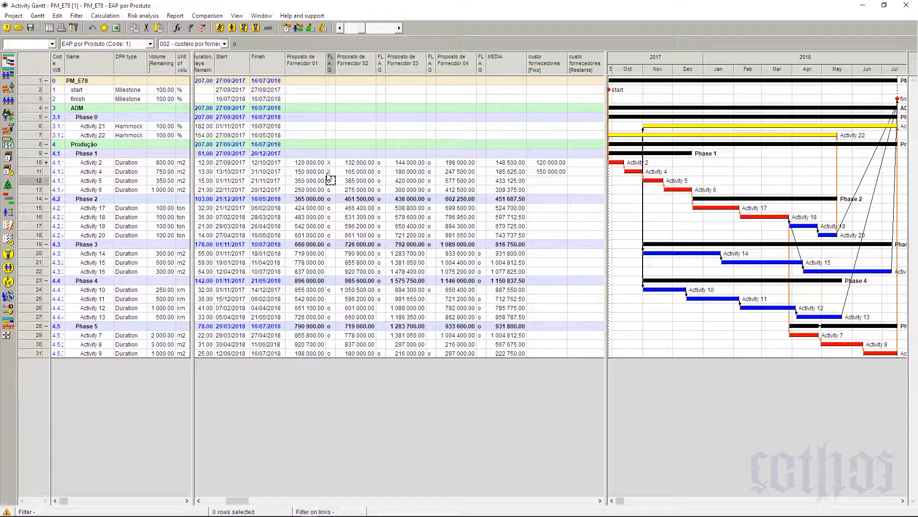
click(557, 164)
click(556, 172)
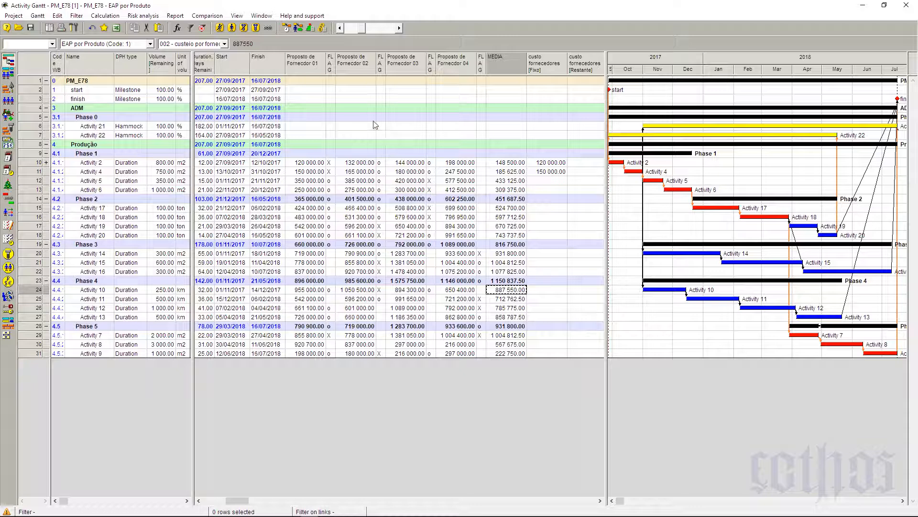
Step: Reschedule all activities forward with the current scheduling options
click(289, 28)
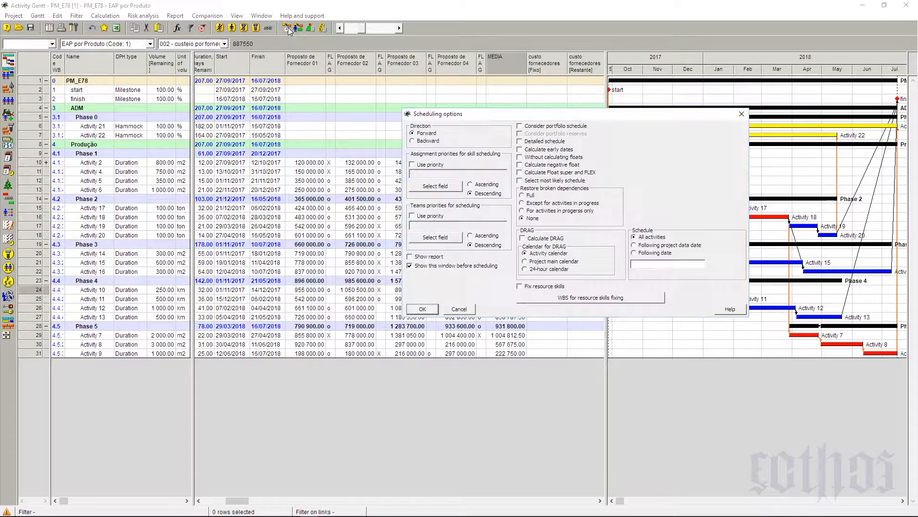
key(Return)
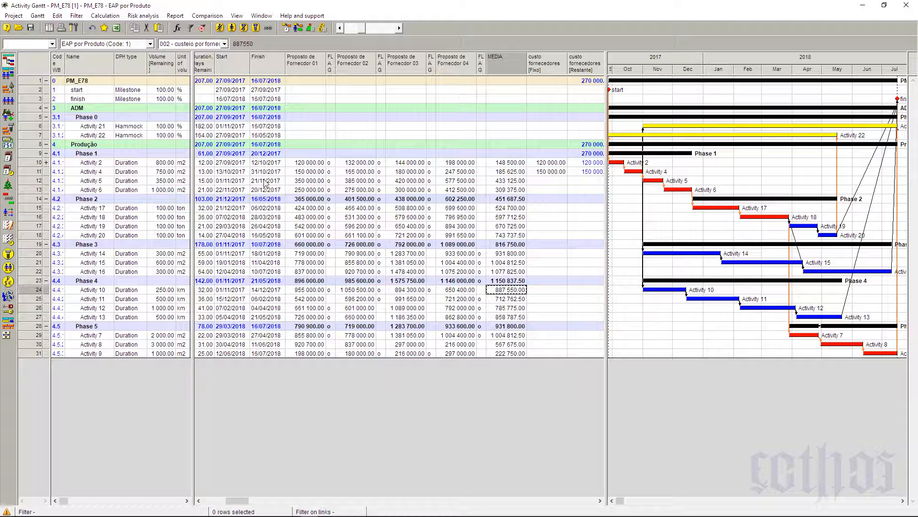
click(44, 17)
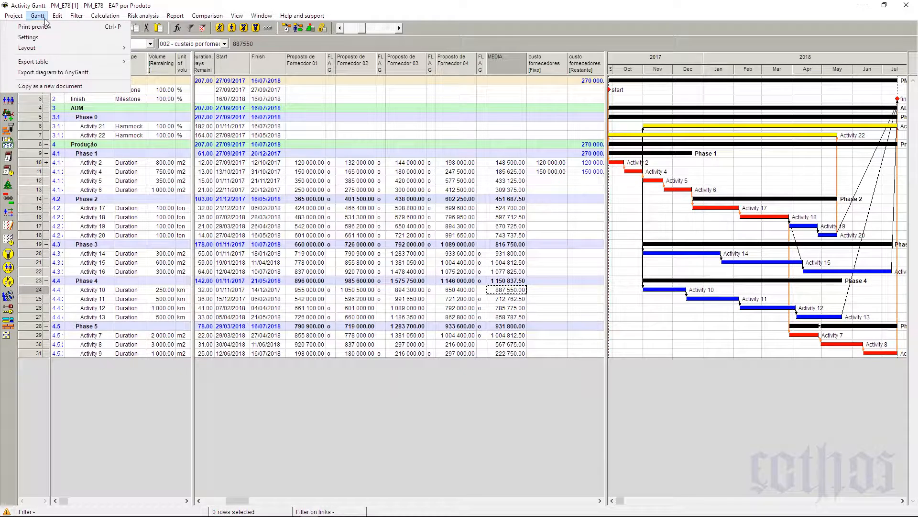
mouse_move(57, 17)
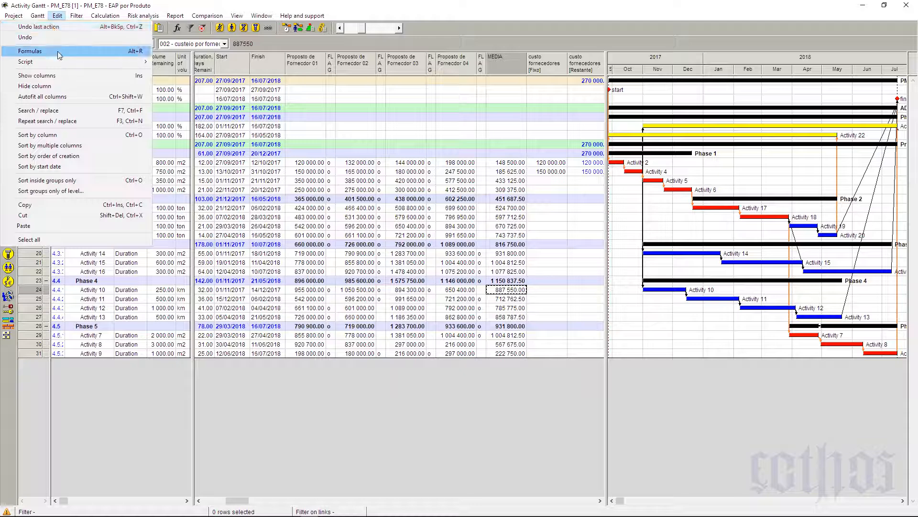
click(57, 17)
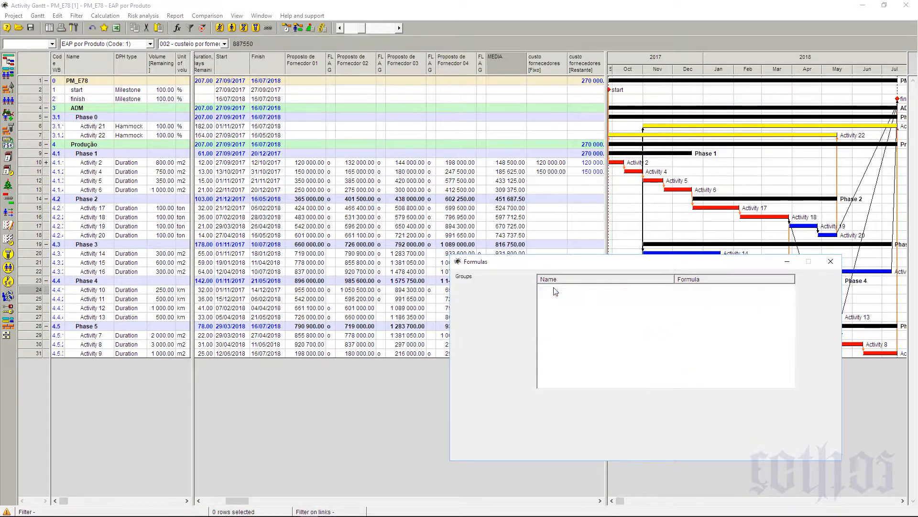
click(827, 265)
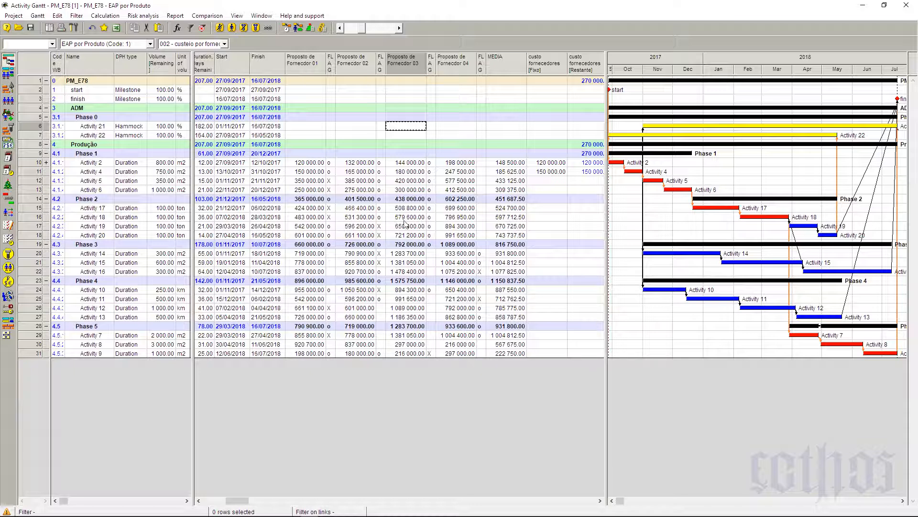
Step: Execute the formula 002H - CUSTO FORENCEDORES ASSUME X to fill the fixed supplier costs of the flagged activities
click(58, 18)
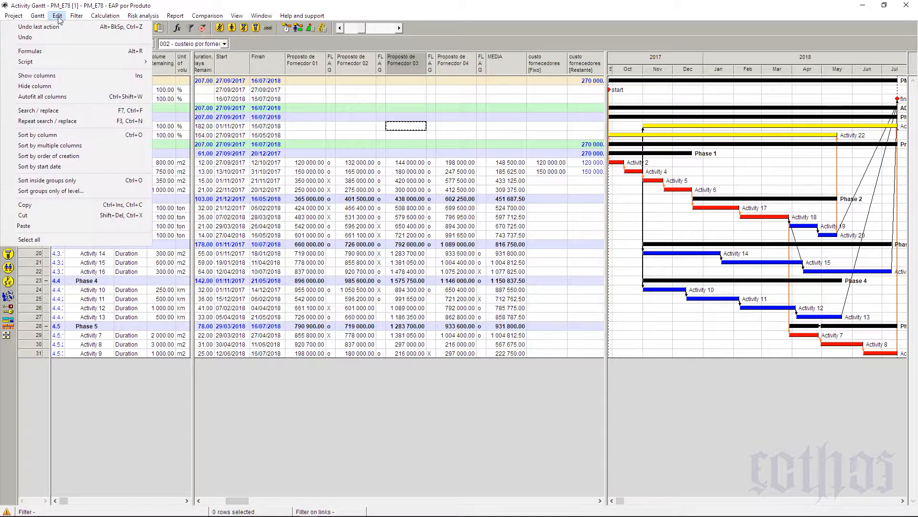
click(60, 49)
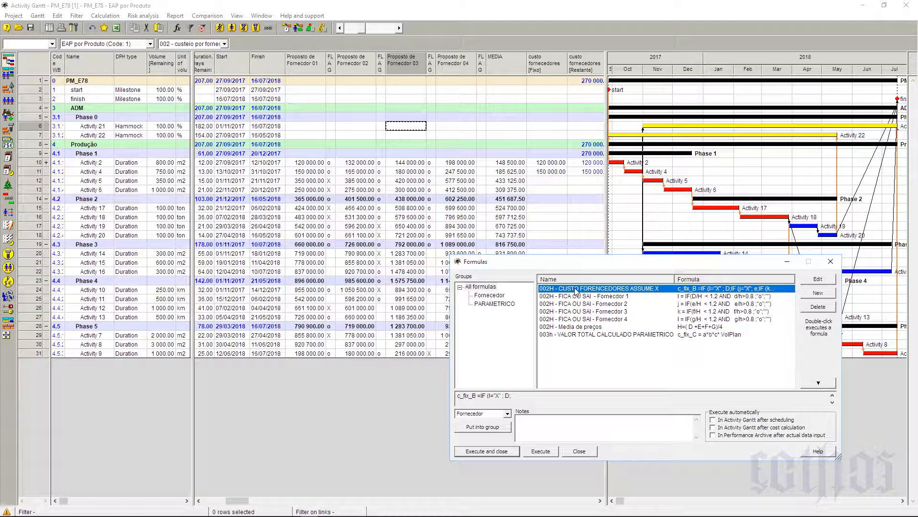
click(536, 453)
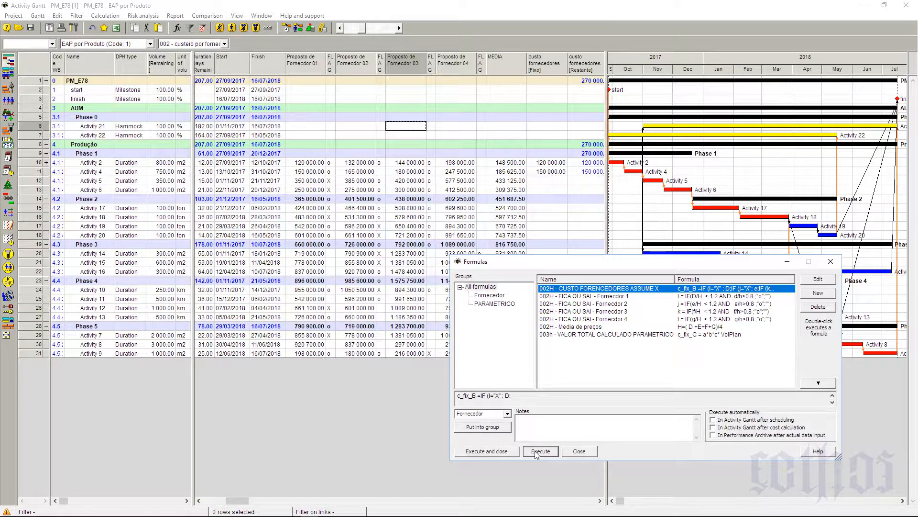
click(831, 261)
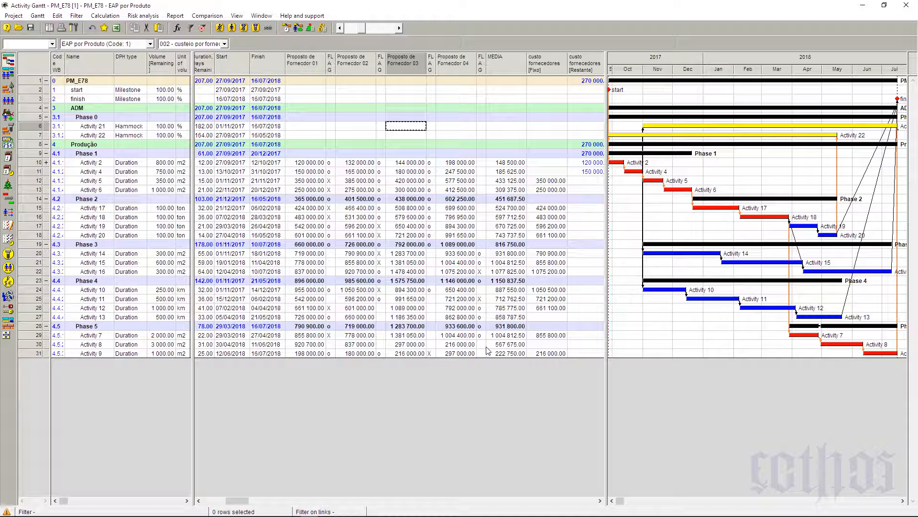
Step: Mark supplier 02's proposal with an X for Activity 8 and execute the formula 002H - CUSTO FORENCEDORES ASSUME X again
click(382, 344)
click(383, 344)
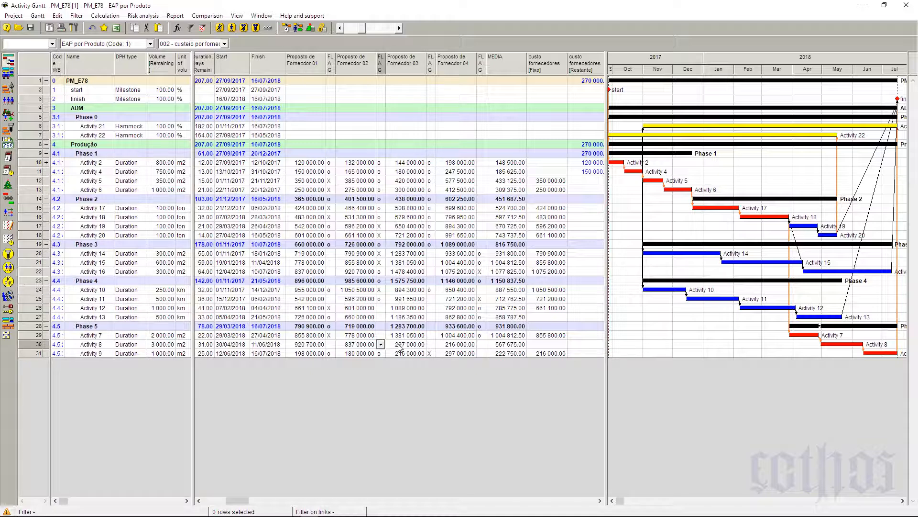
click(400, 345)
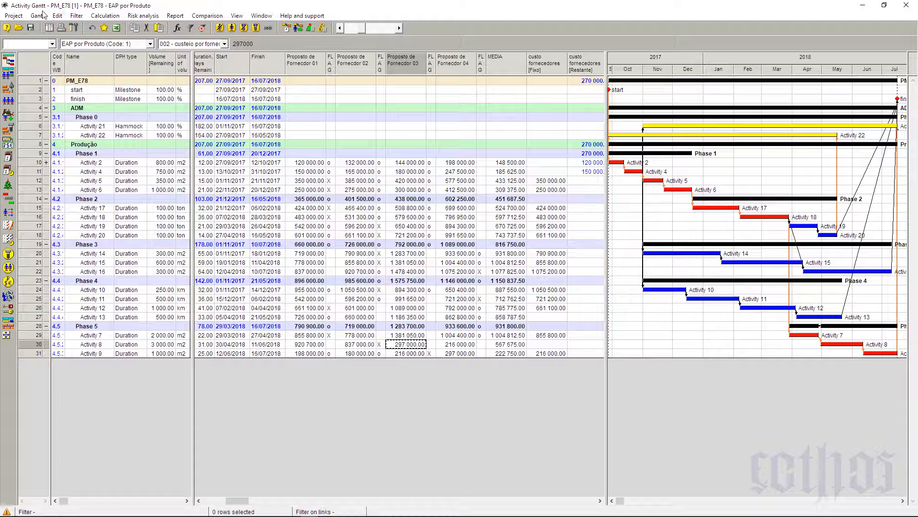
click(58, 17)
click(71, 50)
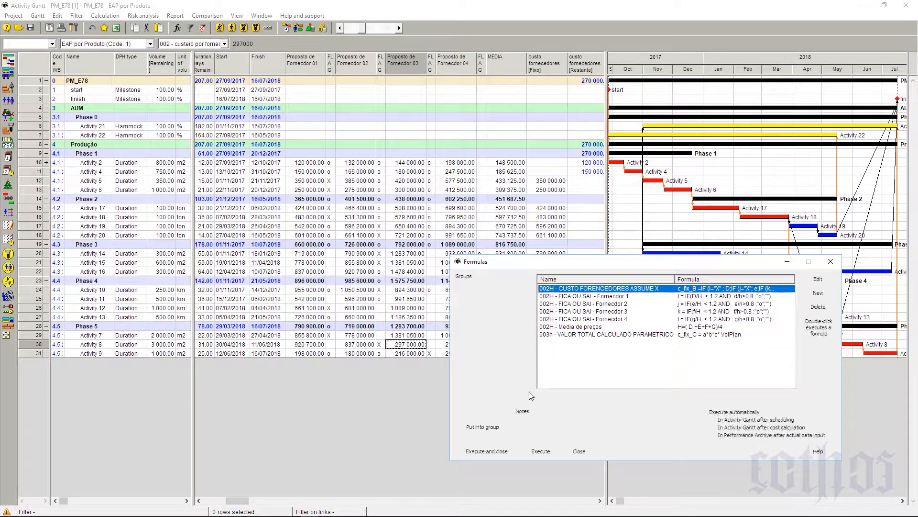
click(540, 451)
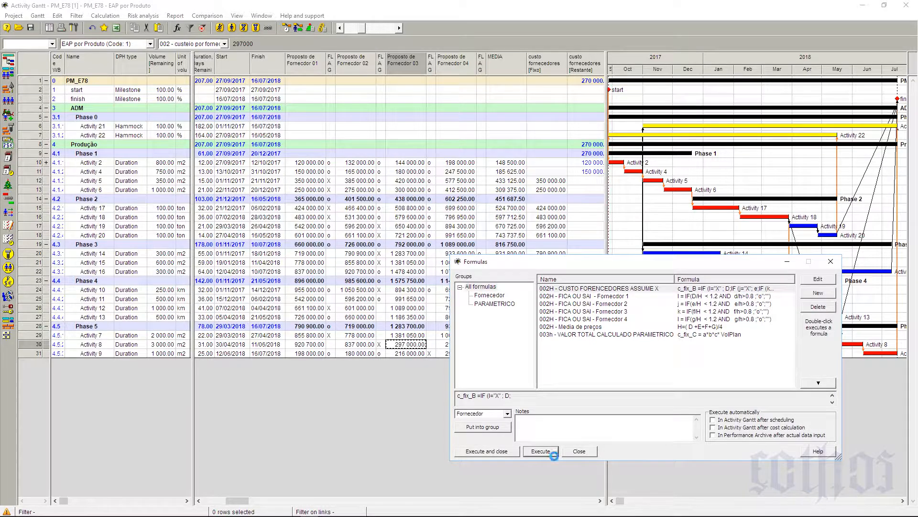
drag(648, 262, 790, 53)
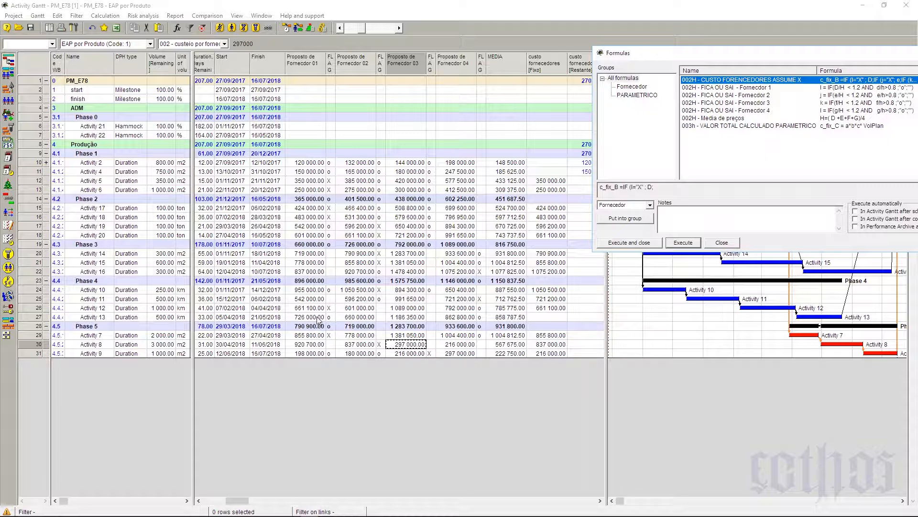
Step: Mark supplier 04's proposal with an X for Activity 13 and execute the formula 002H - CUSTO FORENCEDORES ASSUME X to assign its fixed cost
click(481, 317)
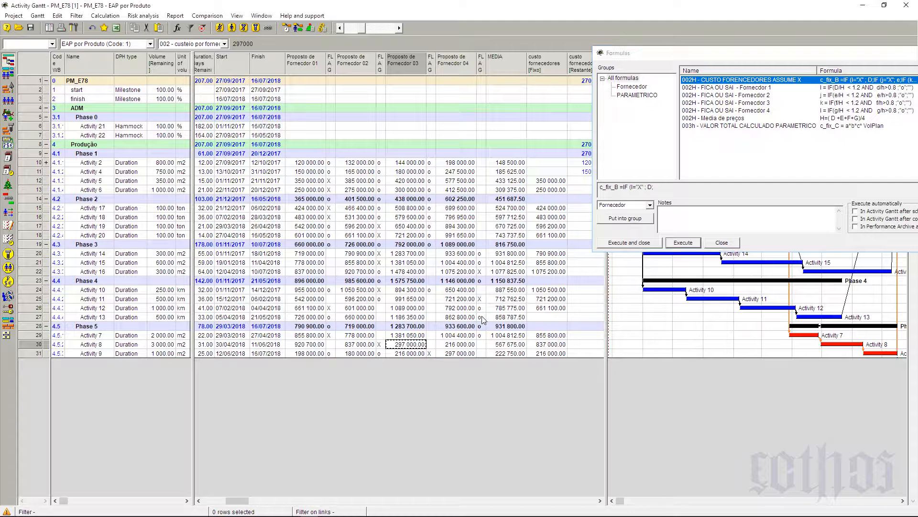
click(481, 317)
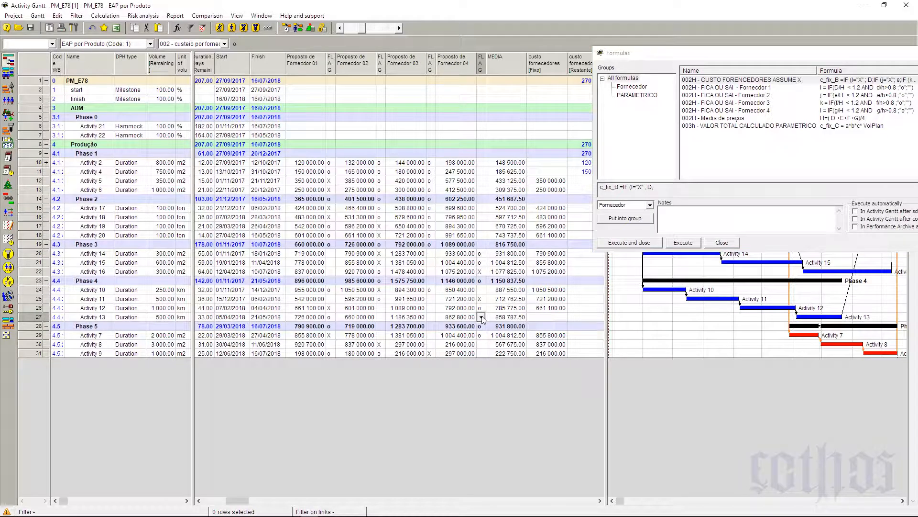
click(659, 233)
click(690, 241)
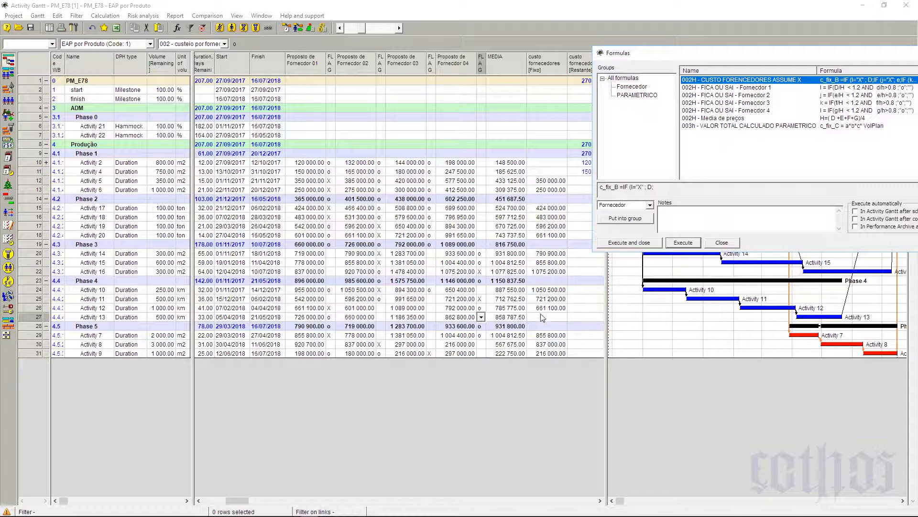
click(323, 317)
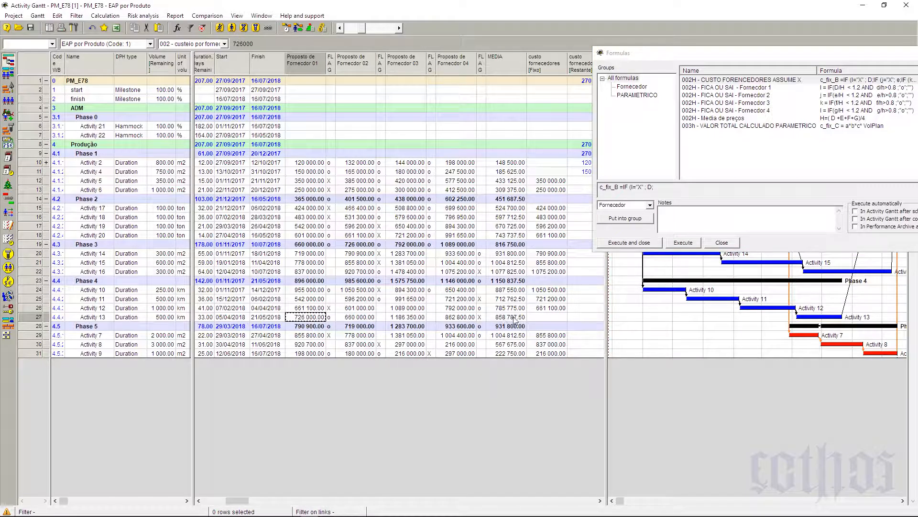
click(553, 318)
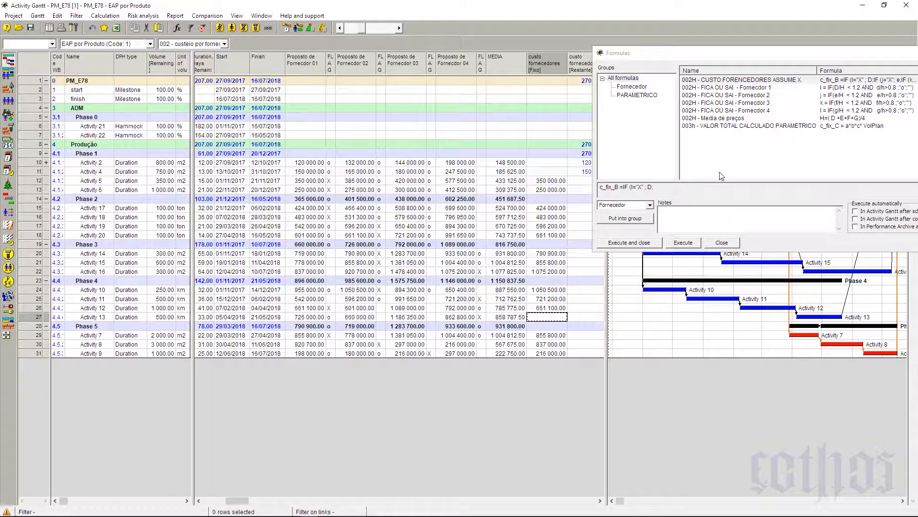
click(722, 80)
click(683, 242)
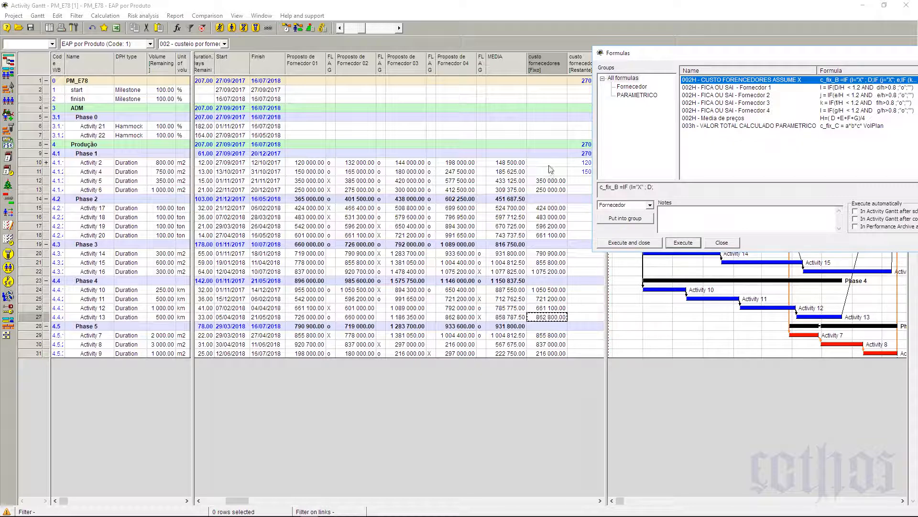
Step: Mark supplier 01's proposal with an X for Activities 2 and 4 and apply the formula 002H - CUSTO FORENCEDORES ASSUME X
click(330, 163)
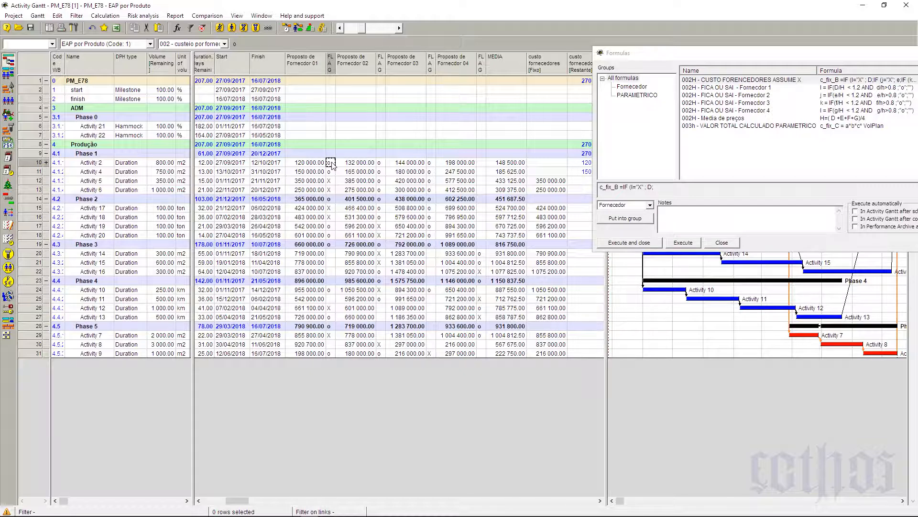
text(X)
click(331, 173)
text(X)
click(331, 183)
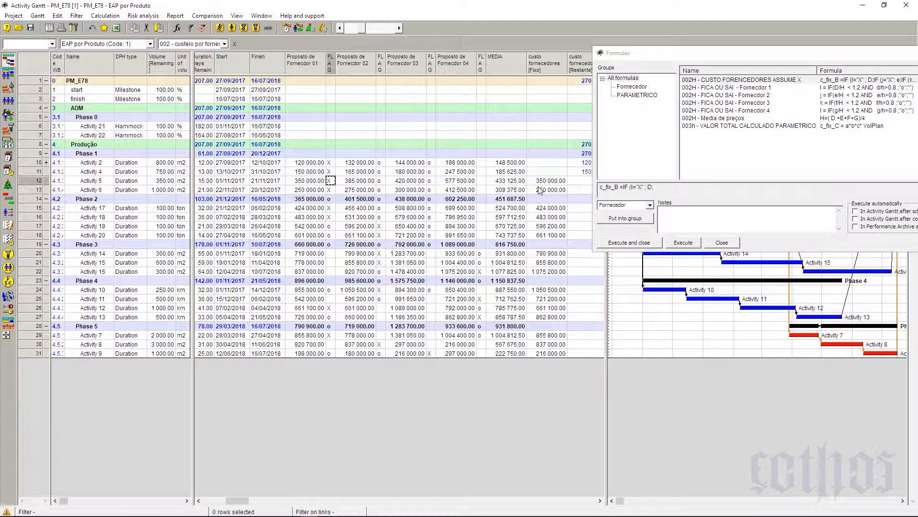
click(688, 243)
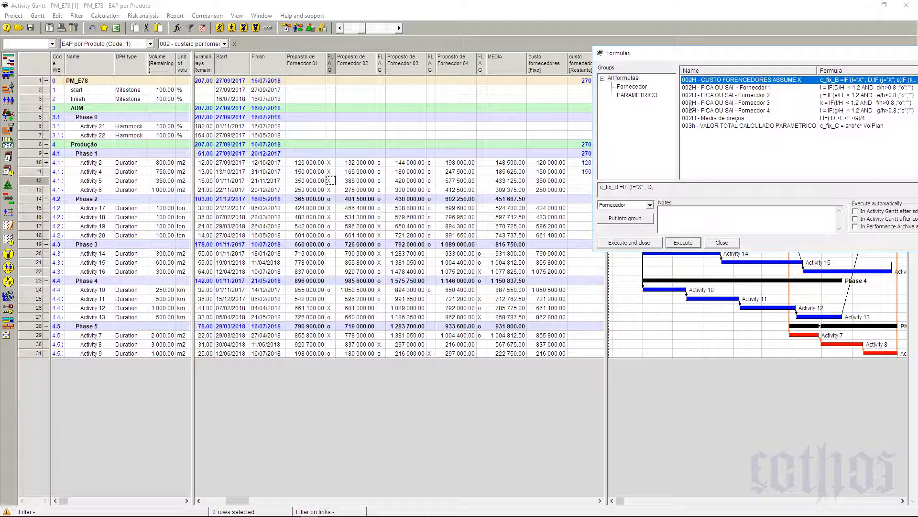
drag(713, 53, 450, 113)
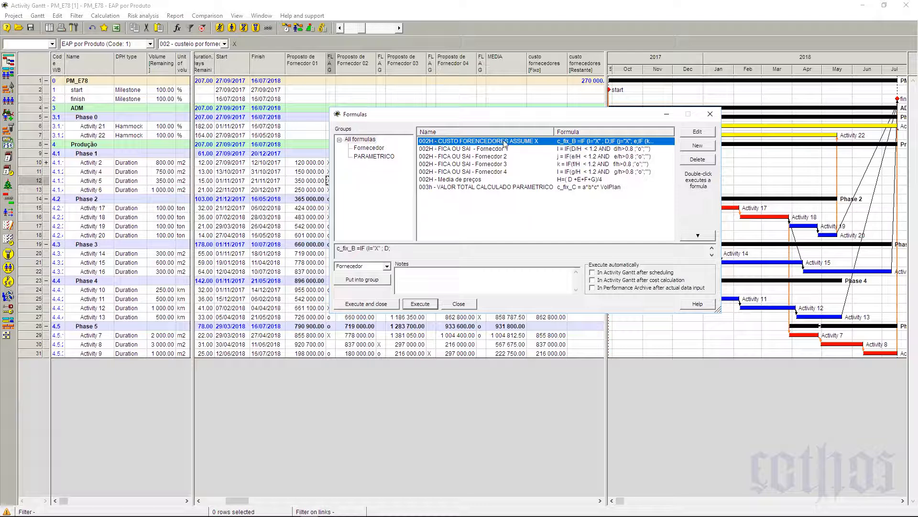
click(710, 113)
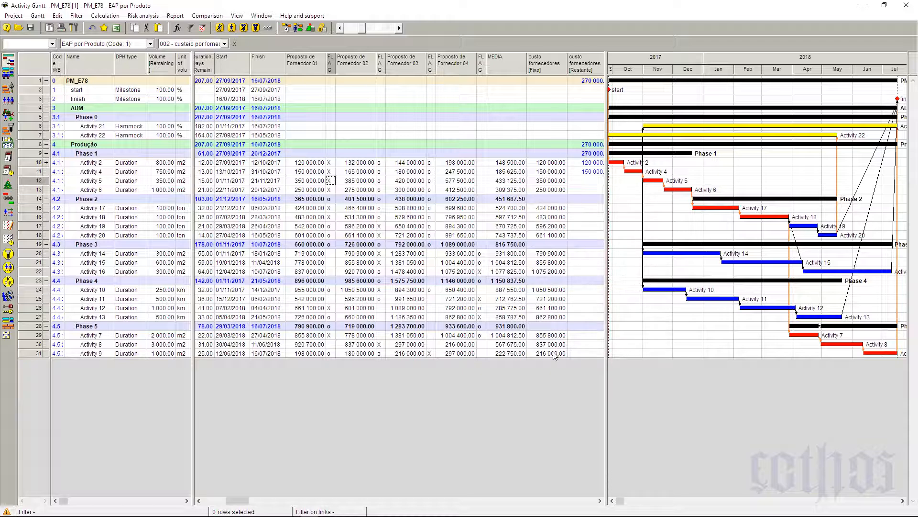
Step: Recalculate costs and materials with the current options and compare the fixed and remaining supplier cost columns
click(324, 28)
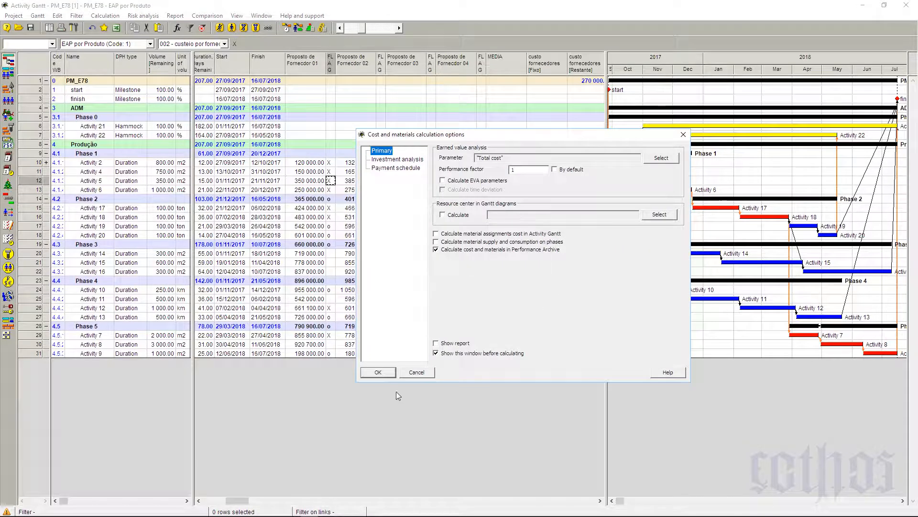
click(377, 371)
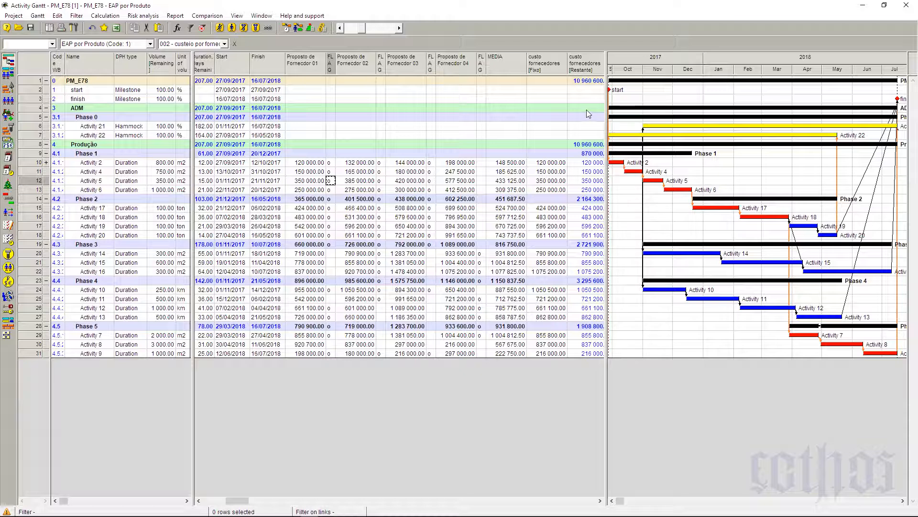
click(534, 66)
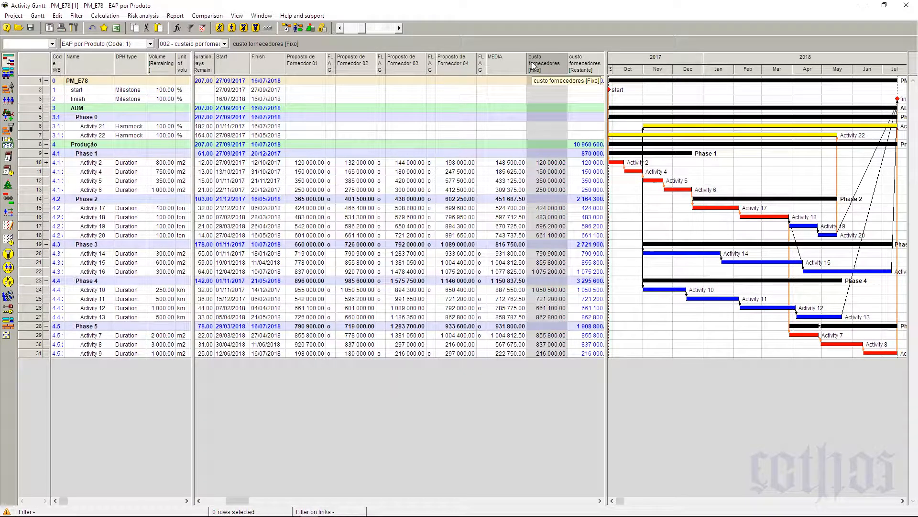
click(579, 70)
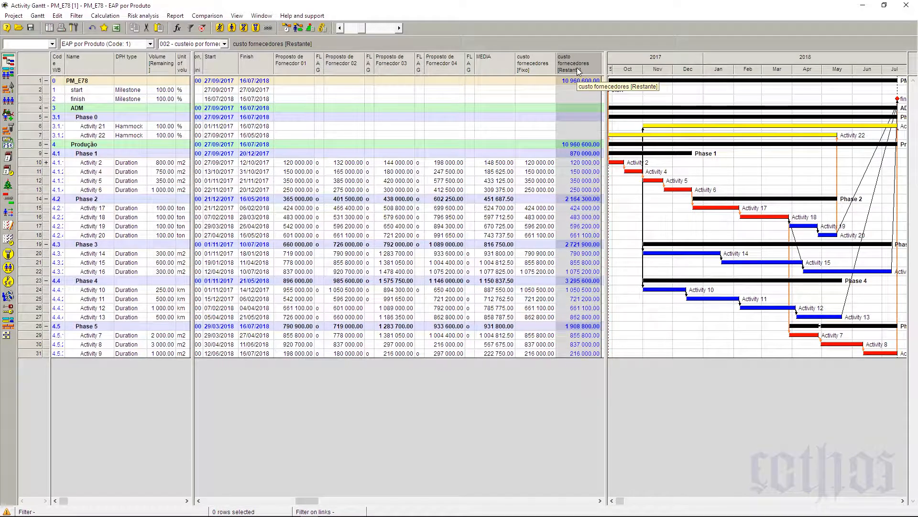
click(544, 70)
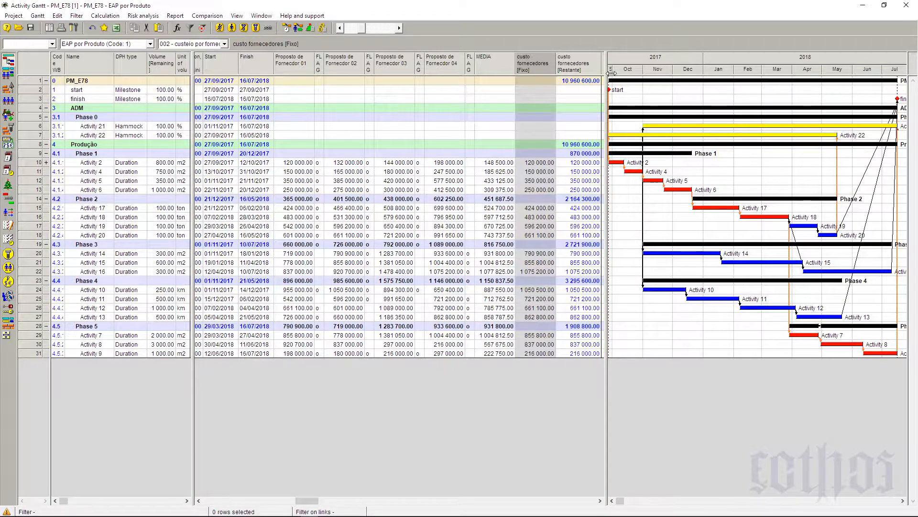
drag(608, 72, 603, 74)
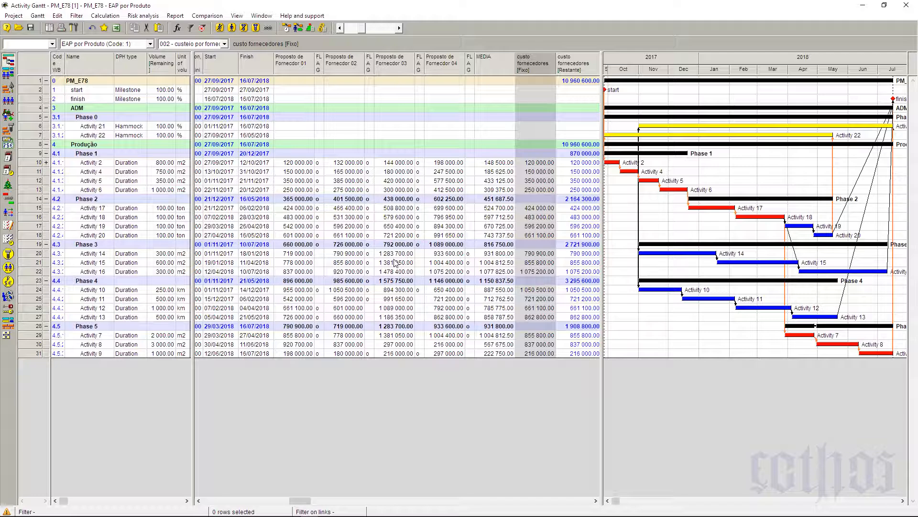
Step: Save the project and switch to the layout 003 - custeio parametrico to examine the fixed parametric cost and Activity 2's volume
click(31, 28)
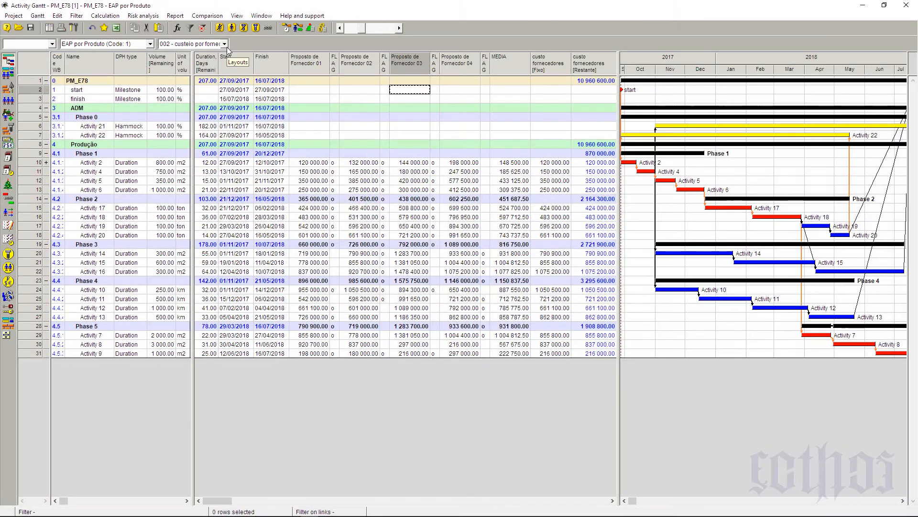
click(227, 46)
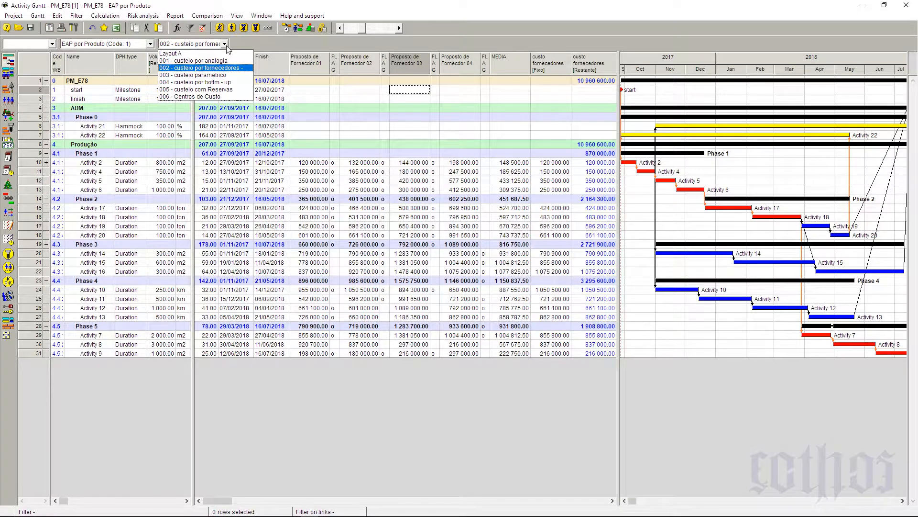
click(229, 76)
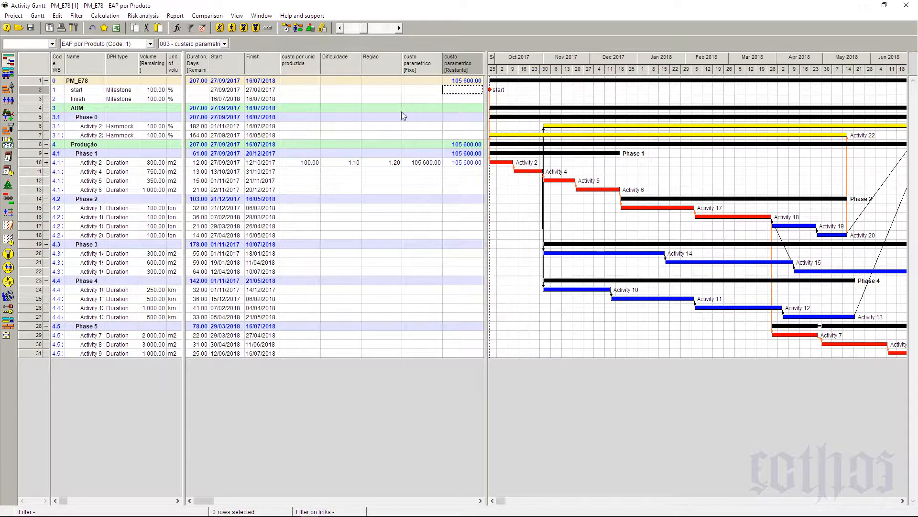
click(420, 70)
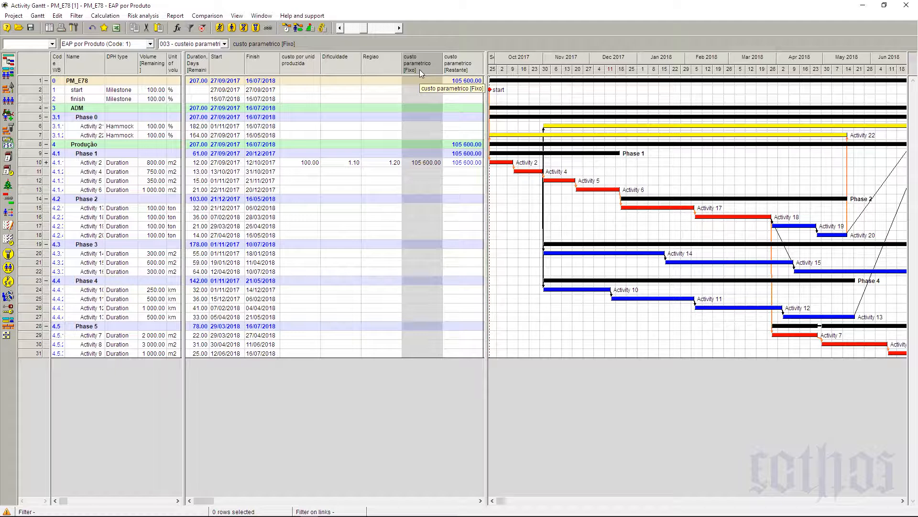
click(145, 165)
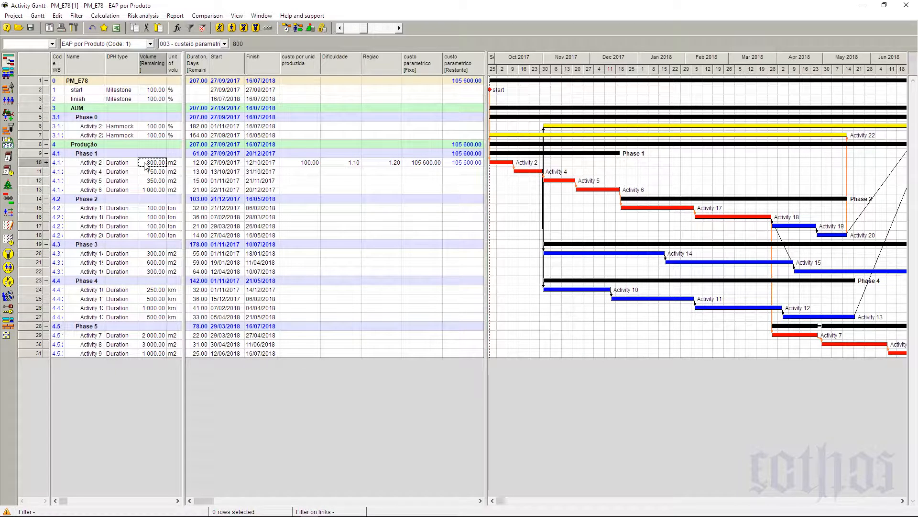
Step: Examine Activity 2's cost per unit produced, remaining volume, Dificuldade factor and Regiao factor
click(307, 164)
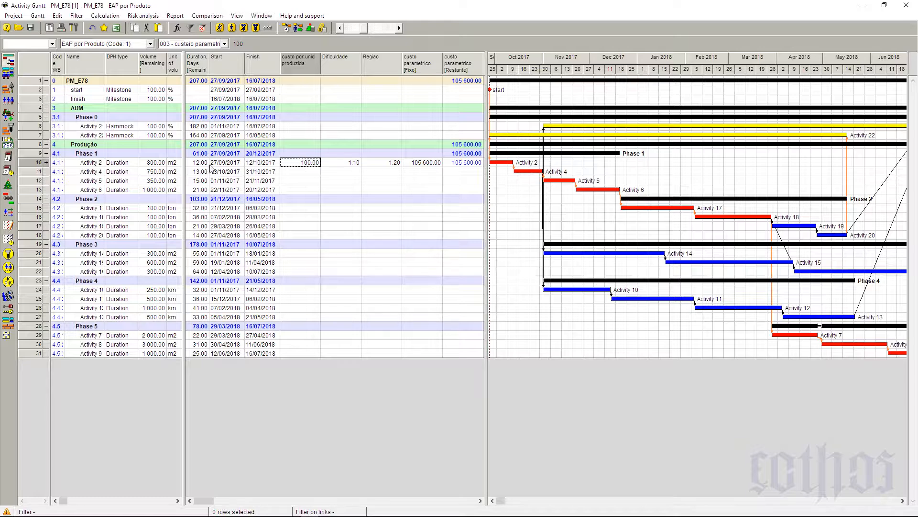
click(158, 163)
click(310, 163)
click(335, 163)
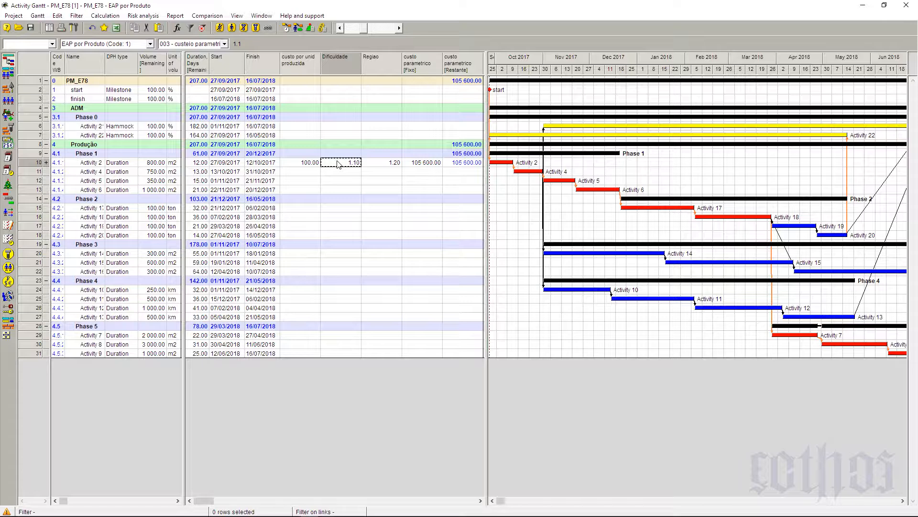
click(387, 165)
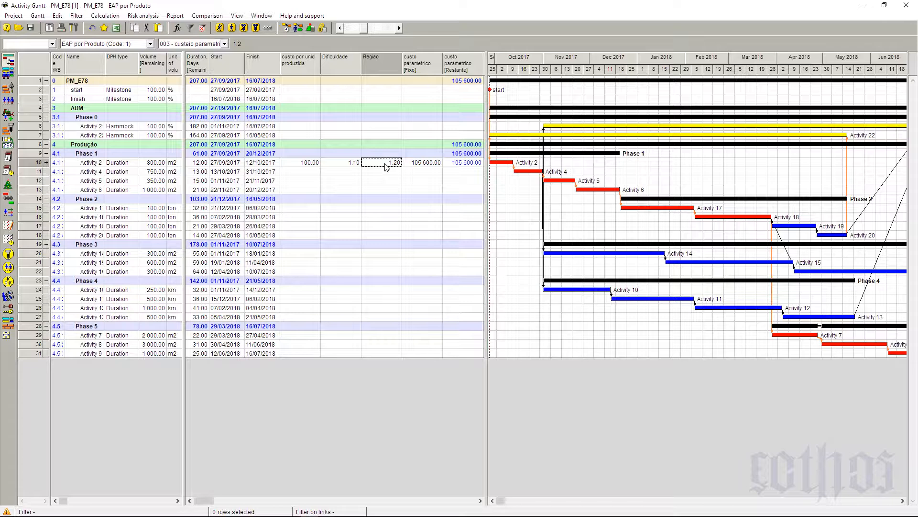
Step: Fill the unit cost, Dificuldade and Regiao columns from Activity 2 to Activity 9 with the prepared parametric data, leaving the fixed cost column blank
drag(302, 162, 428, 355)
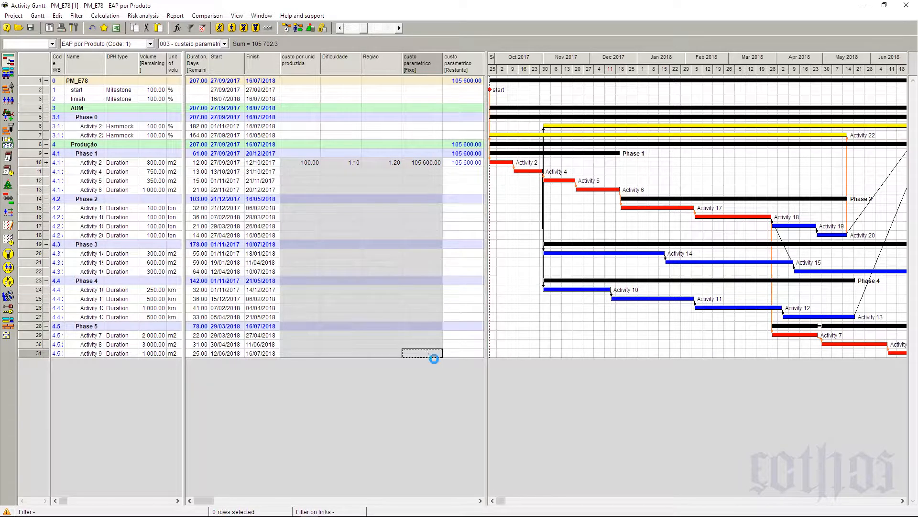
key(alt+Tab)
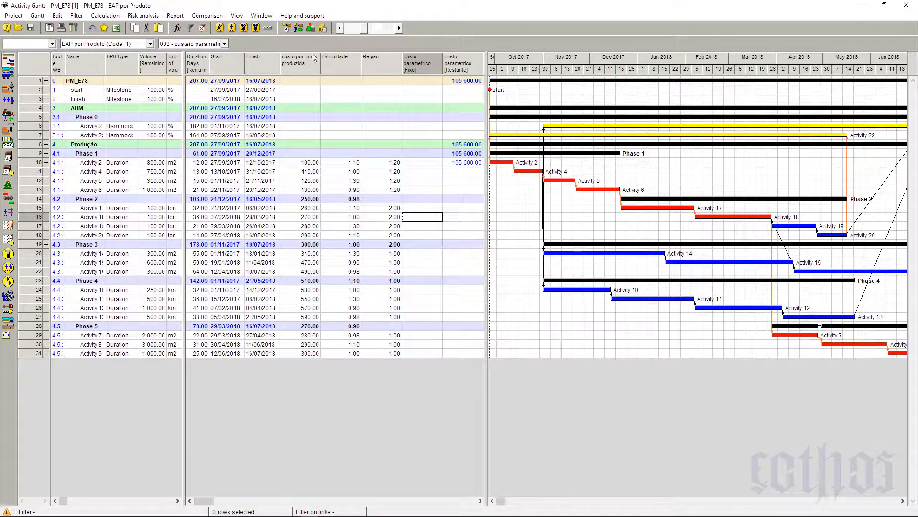
click(298, 163)
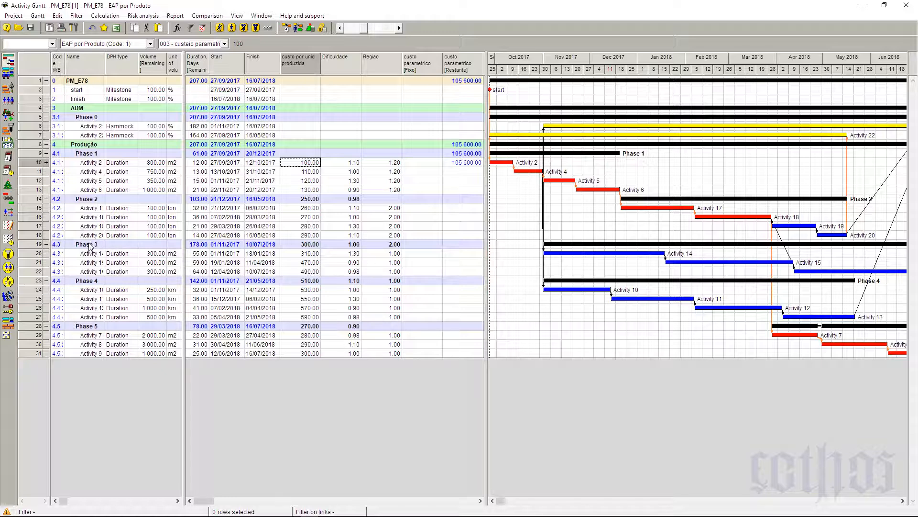
Step: Widen the Name column and both table panes to show full activity names and cost columns, and save the layout
drag(105, 68, 113, 68)
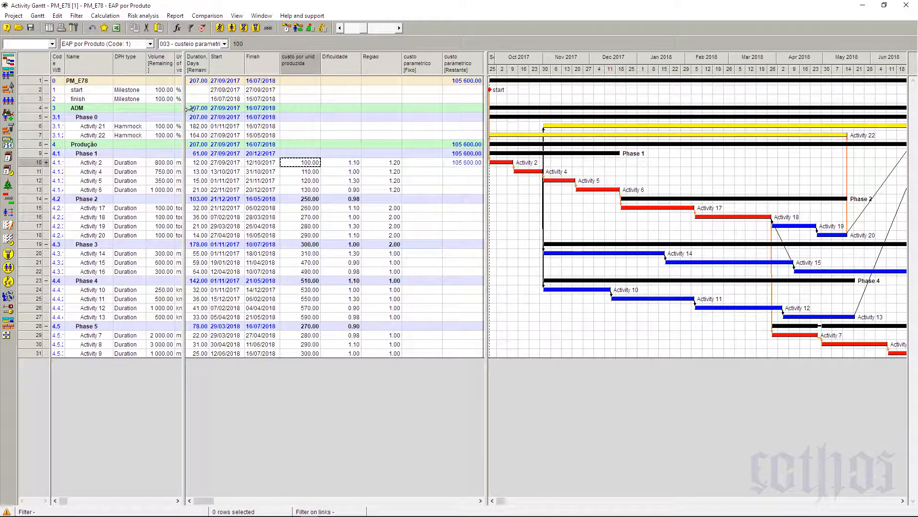
drag(187, 111, 192, 132)
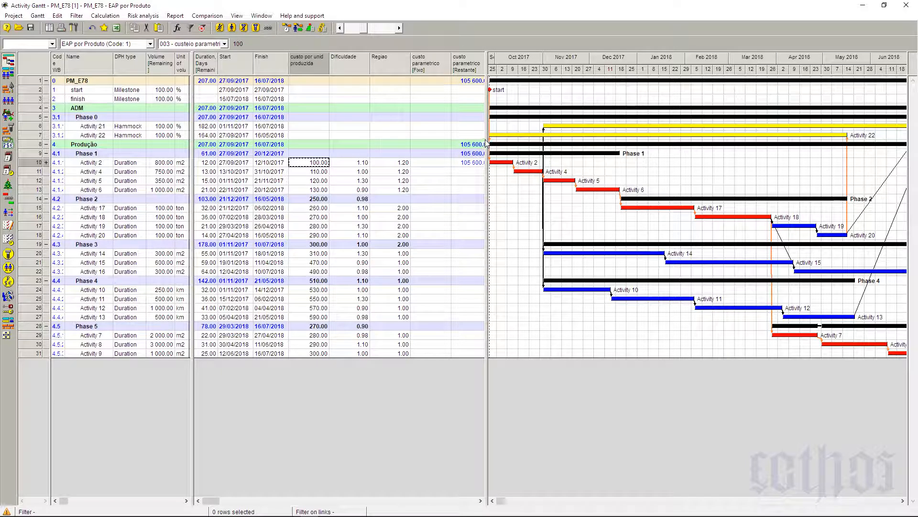
drag(493, 141, 499, 144)
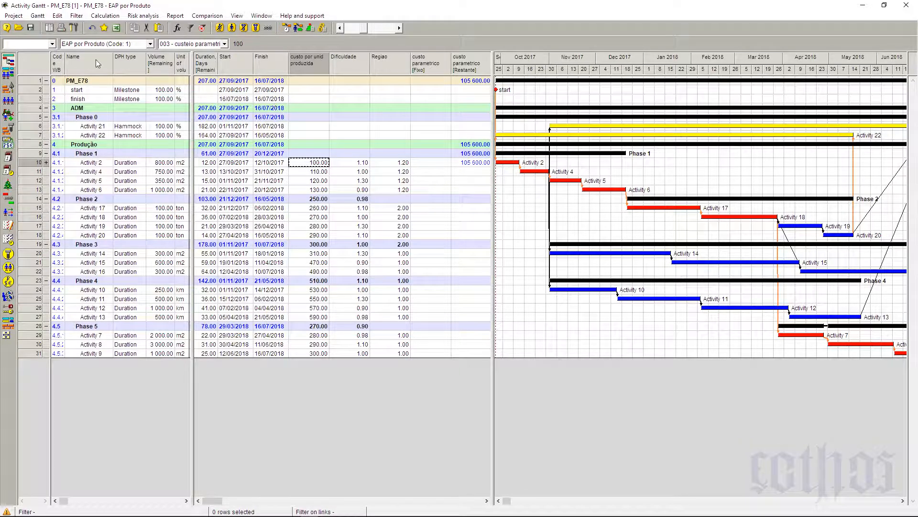
click(37, 16)
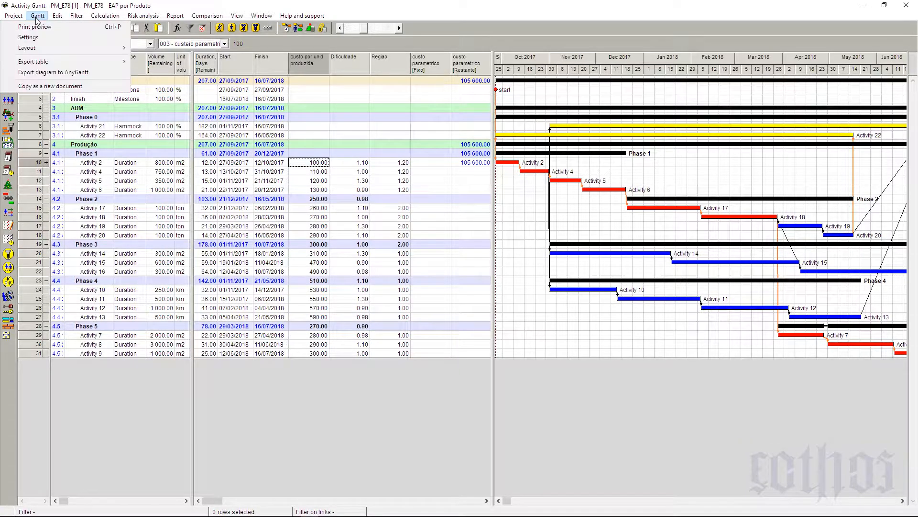
mouse_move(46, 47)
click(177, 72)
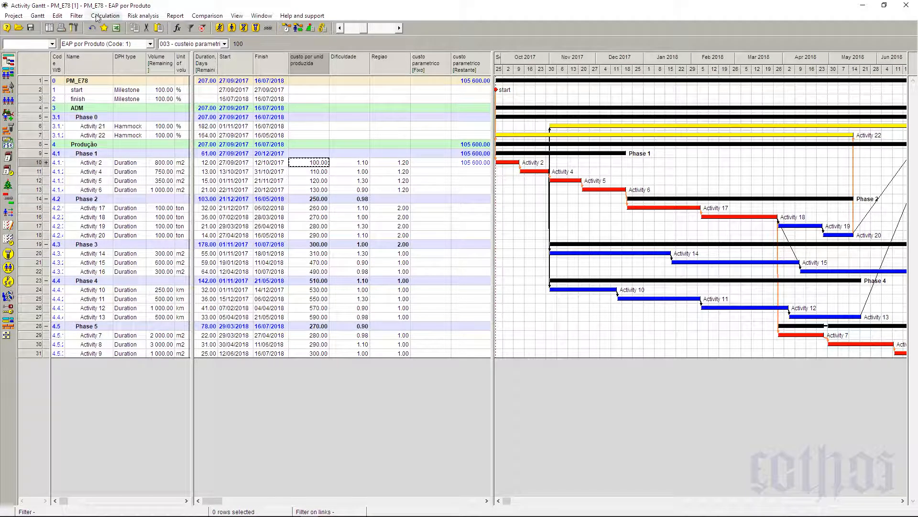
Step: Examine the PARAMETRICO formula 003h - VALOR TOTAL CALCULADO PARAMETRICO, including its VolPlan term and automatic execution options, without changing it
click(56, 18)
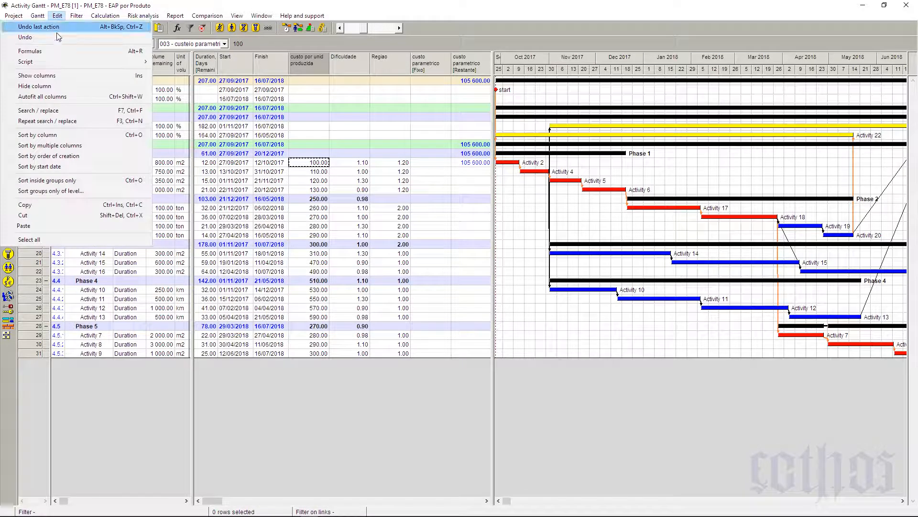
click(61, 52)
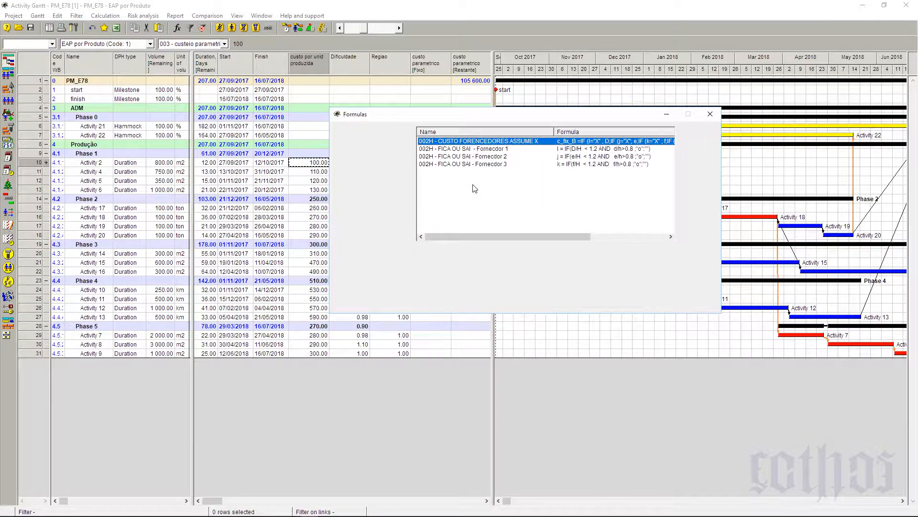
click(377, 157)
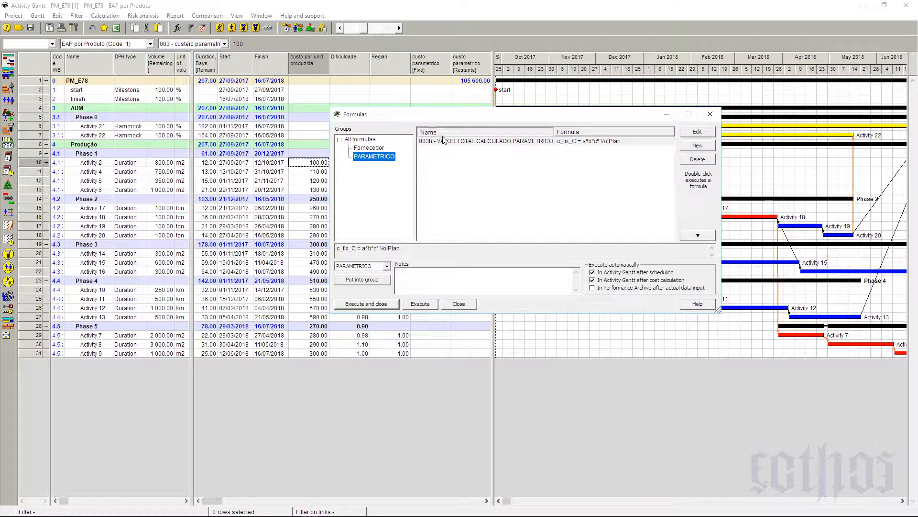
click(448, 141)
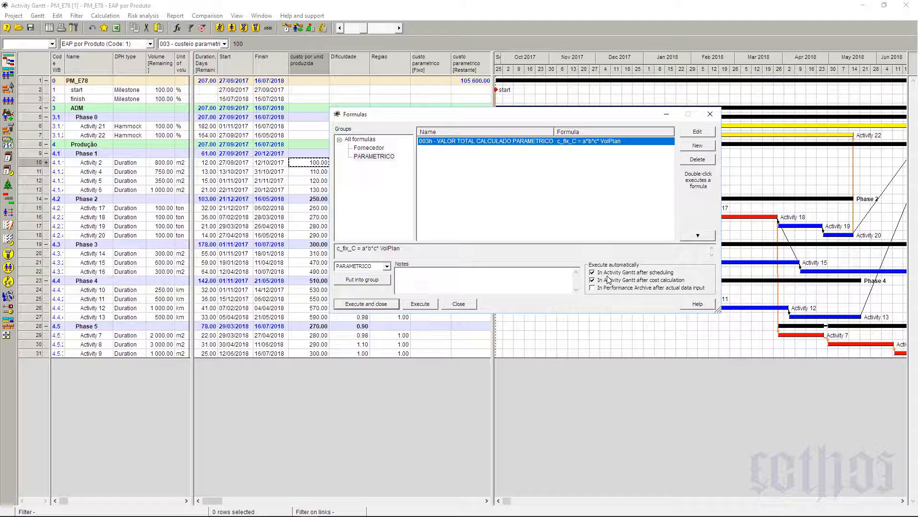
click(698, 136)
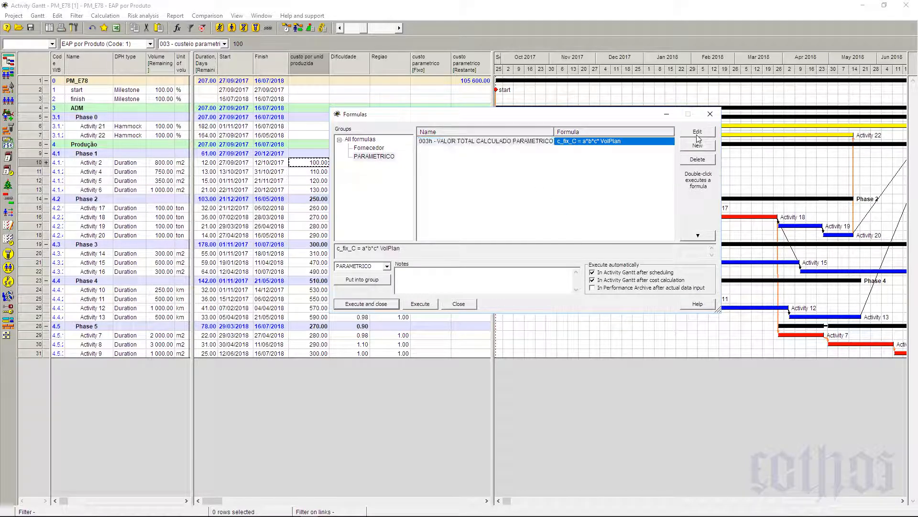
click(454, 325)
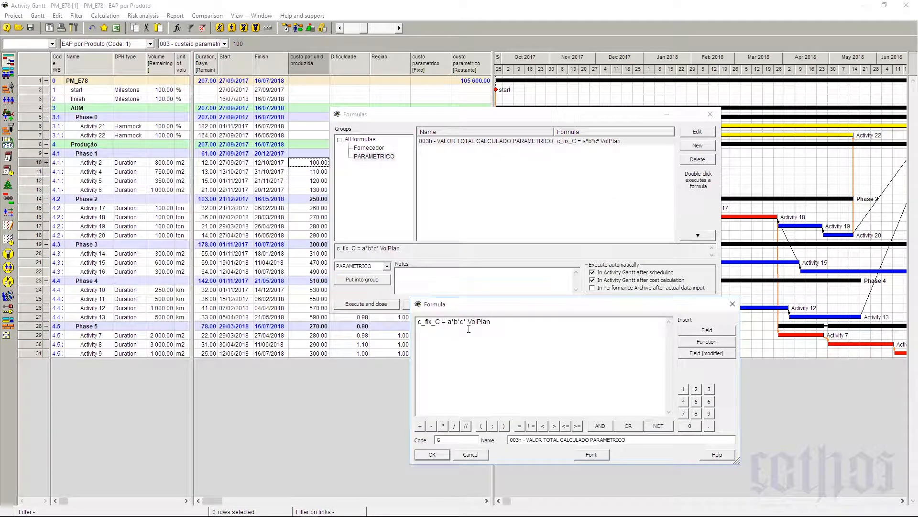
drag(468, 322, 503, 326)
click(472, 455)
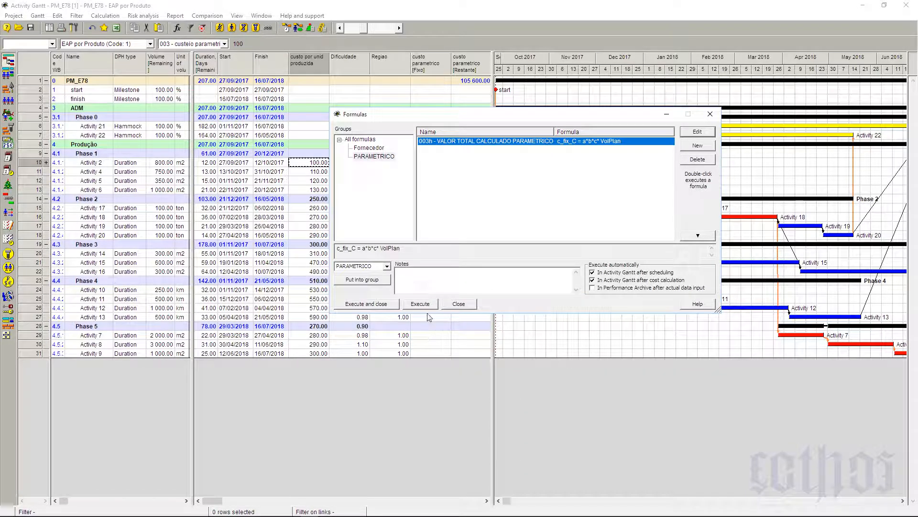
click(459, 304)
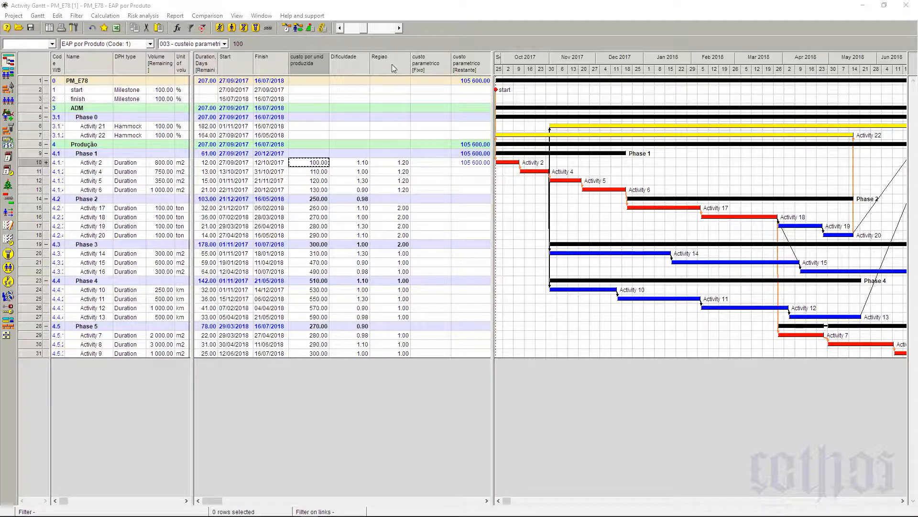
Step: Recalculate the schedule to run the parametric formula automatically, and recalculate costs and materials with the current options
click(289, 29)
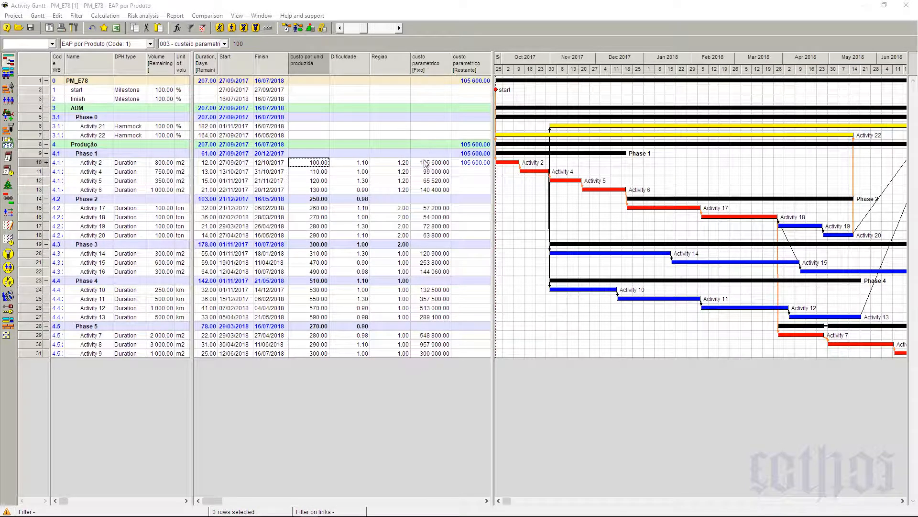
click(323, 28)
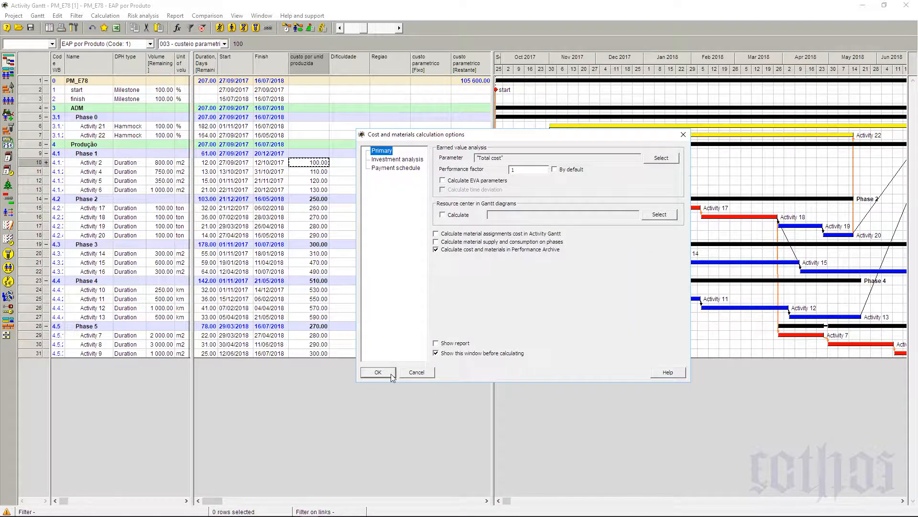
click(392, 376)
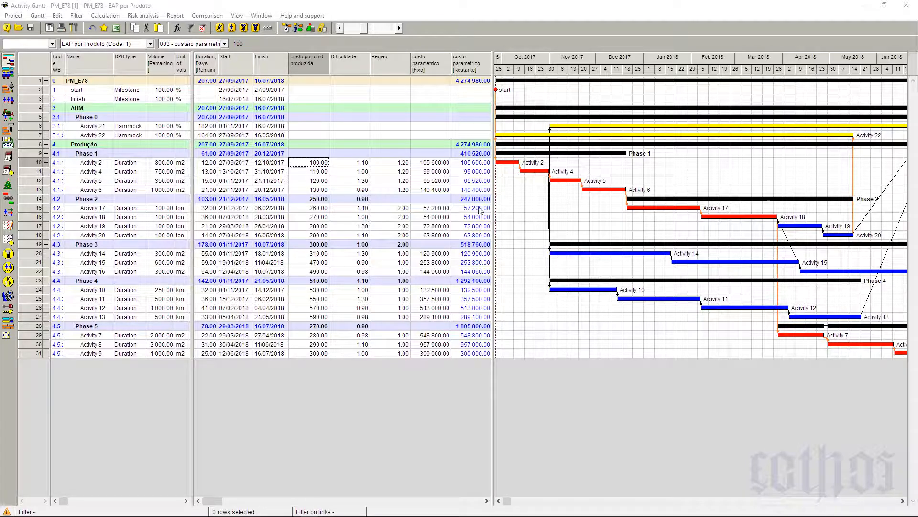
Step: Compare the total remaining costs across the layouts 001 - custeio por analogia, 002 - custeio por fornecedores and 003 - custeio parametrico
click(206, 44)
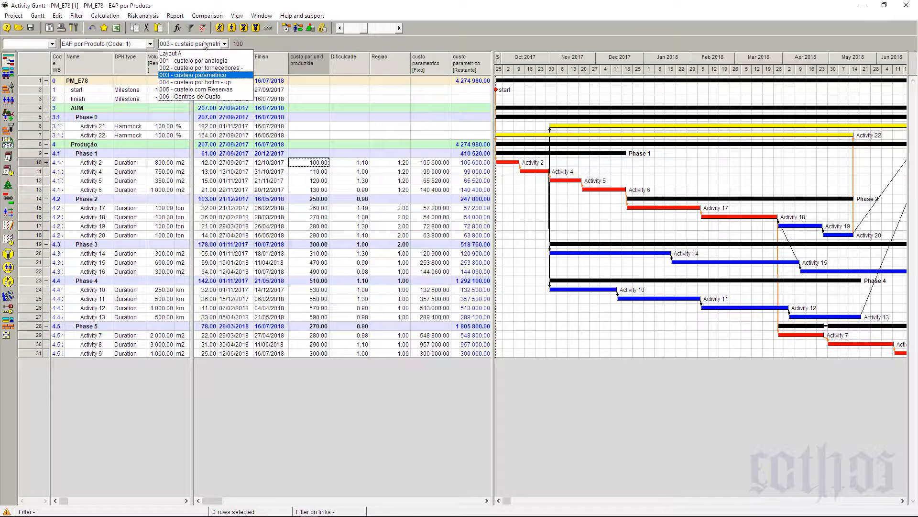
click(207, 61)
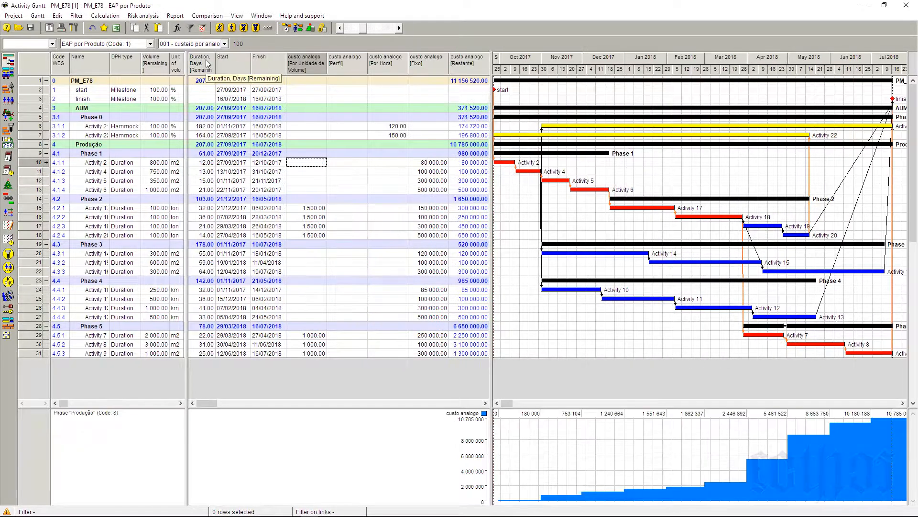
click(207, 43)
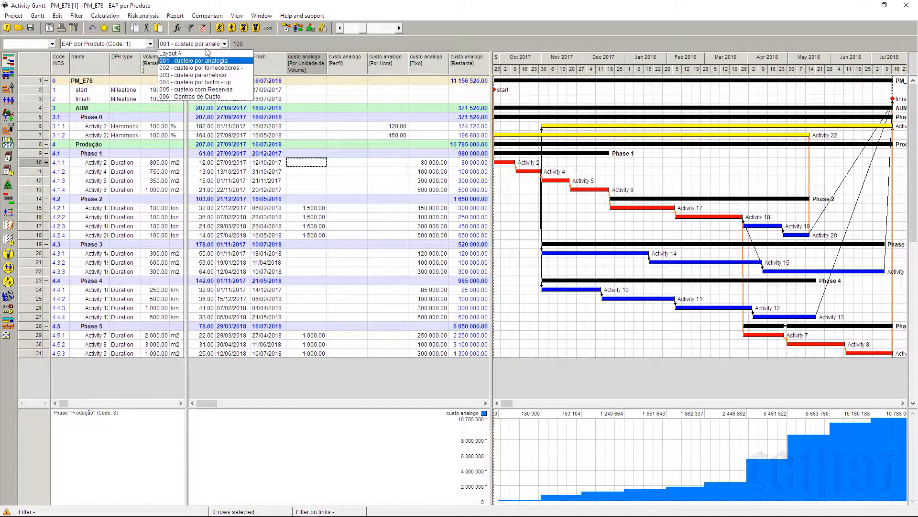
click(206, 68)
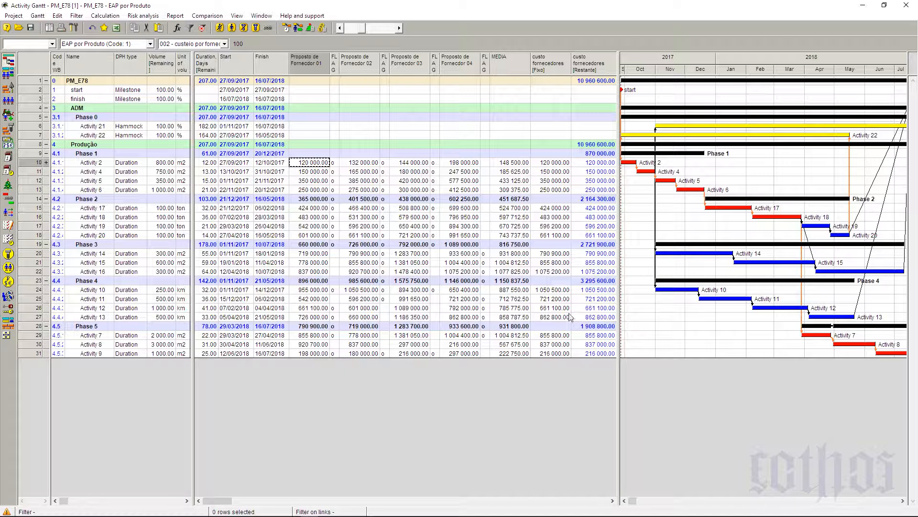
click(204, 44)
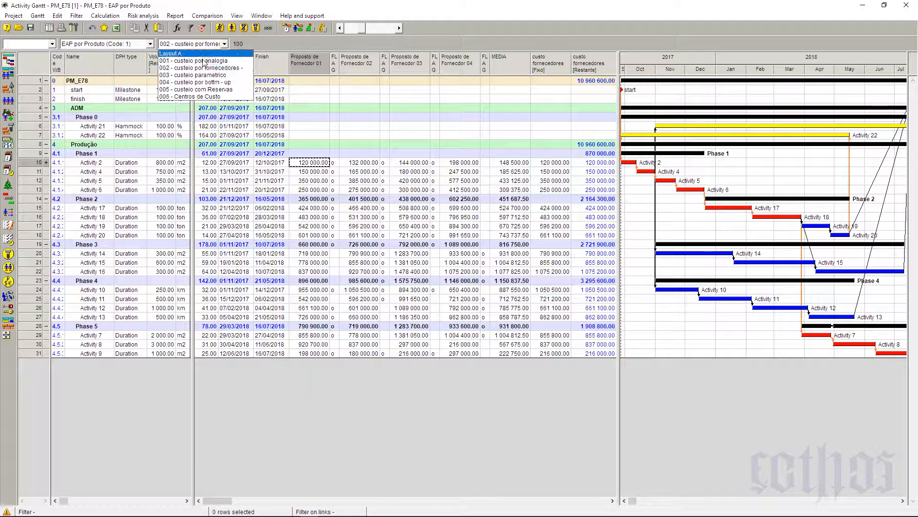
click(206, 76)
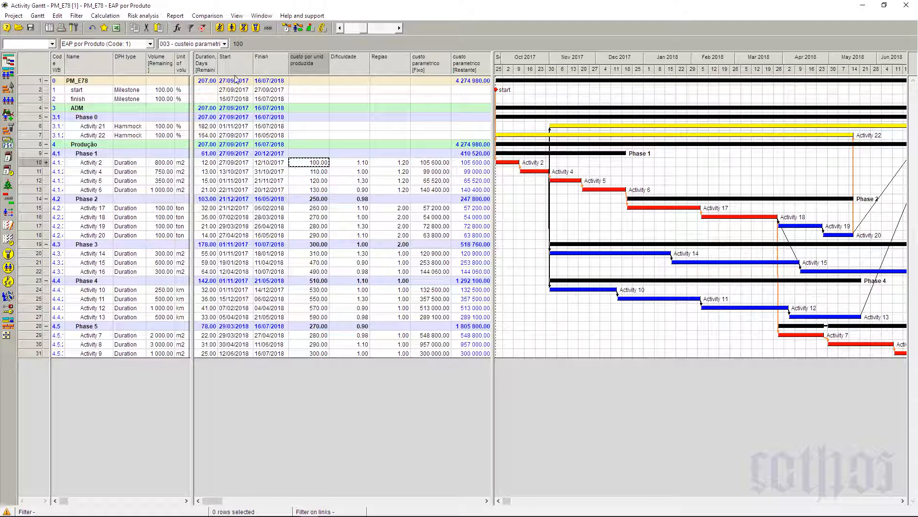
click(224, 44)
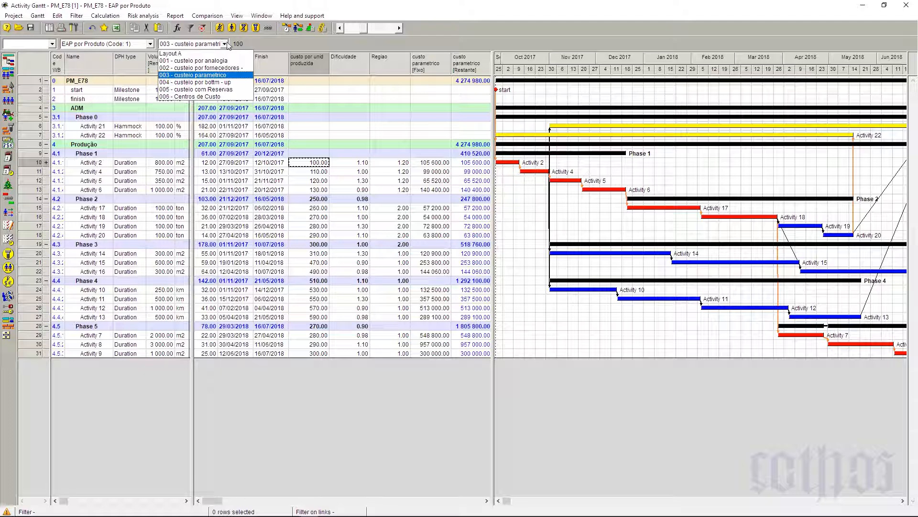
click(461, 231)
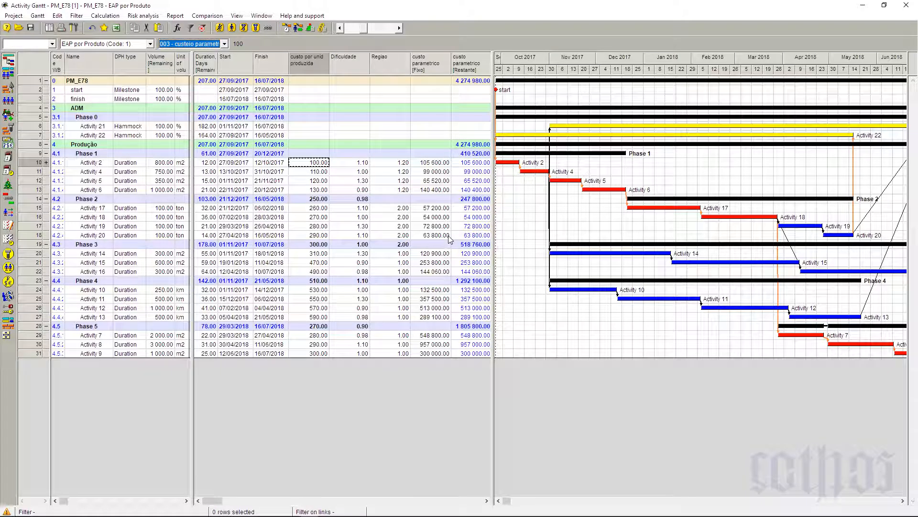